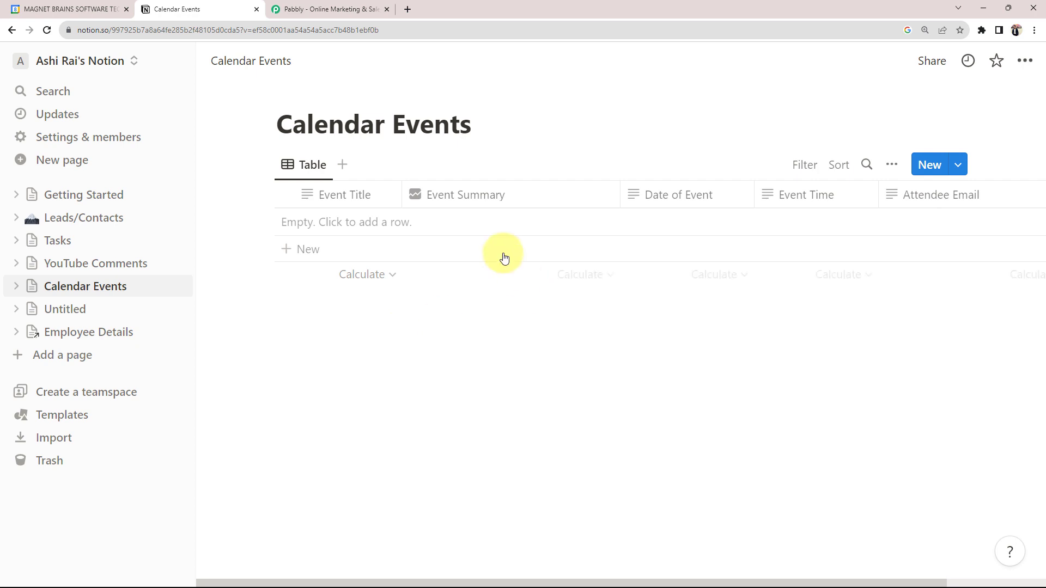
Switch to the Pabbly website, dismiss the chat widget, enter through the free sign-up and access the Pabbly Connect app.
click(82, 9)
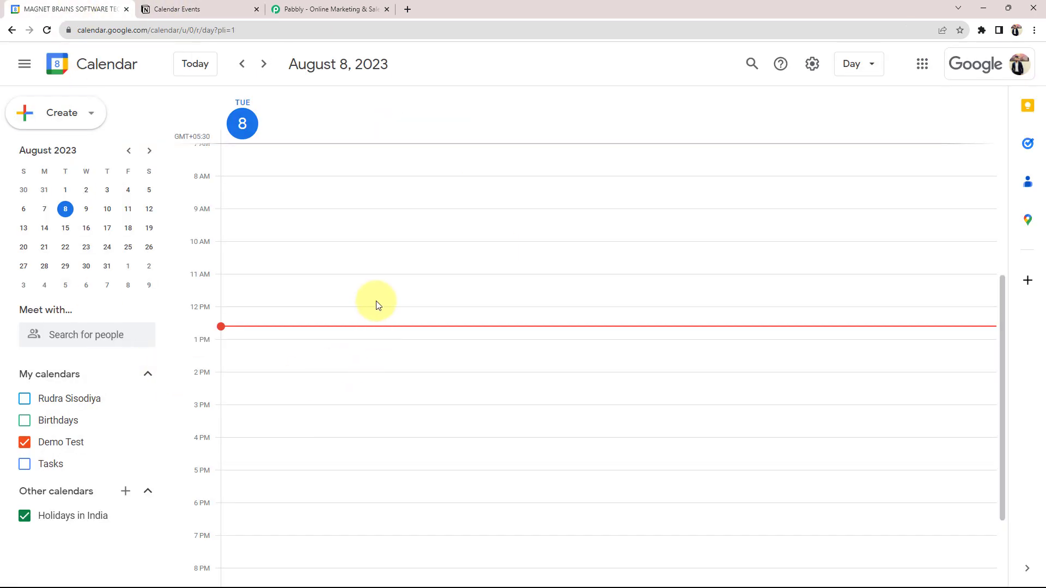
click(309, 11)
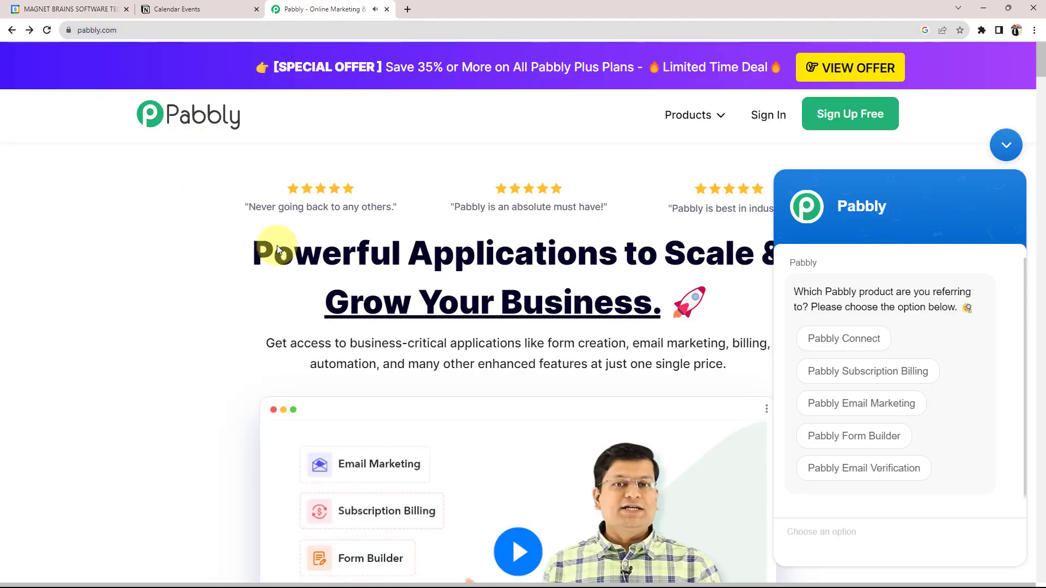
click(1006, 145)
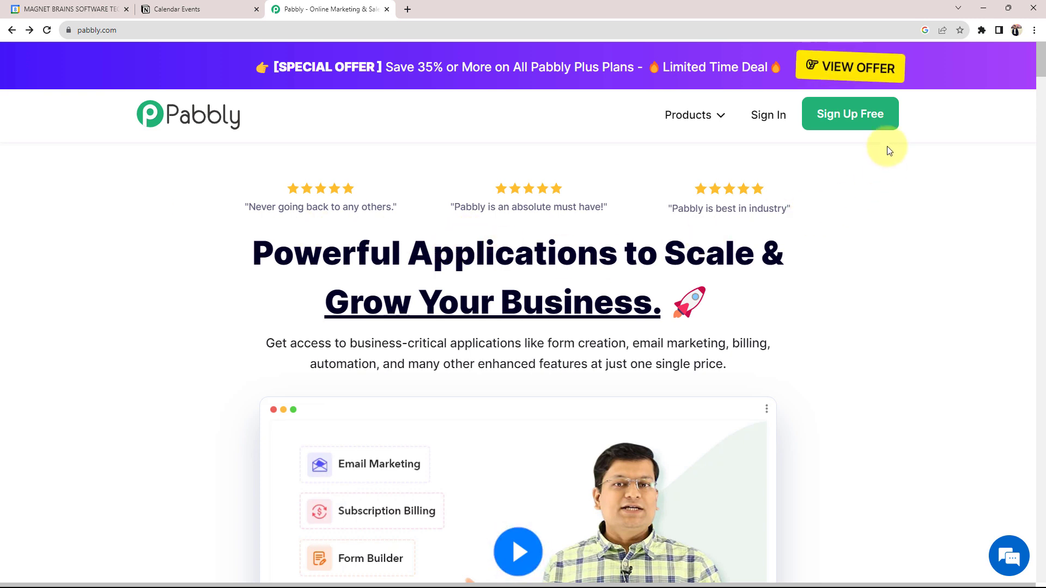
click(848, 119)
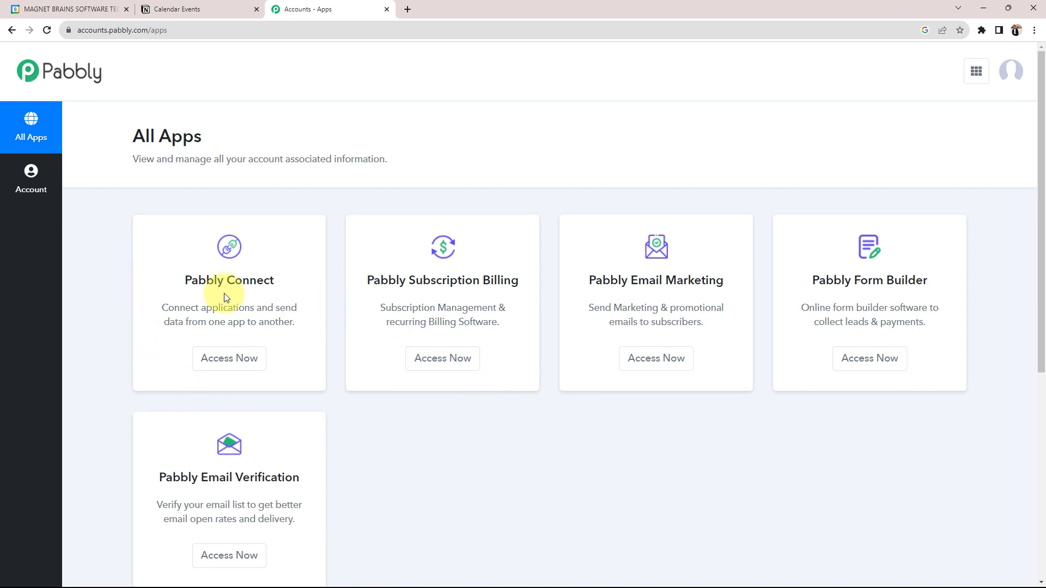
drag(183, 282, 302, 289)
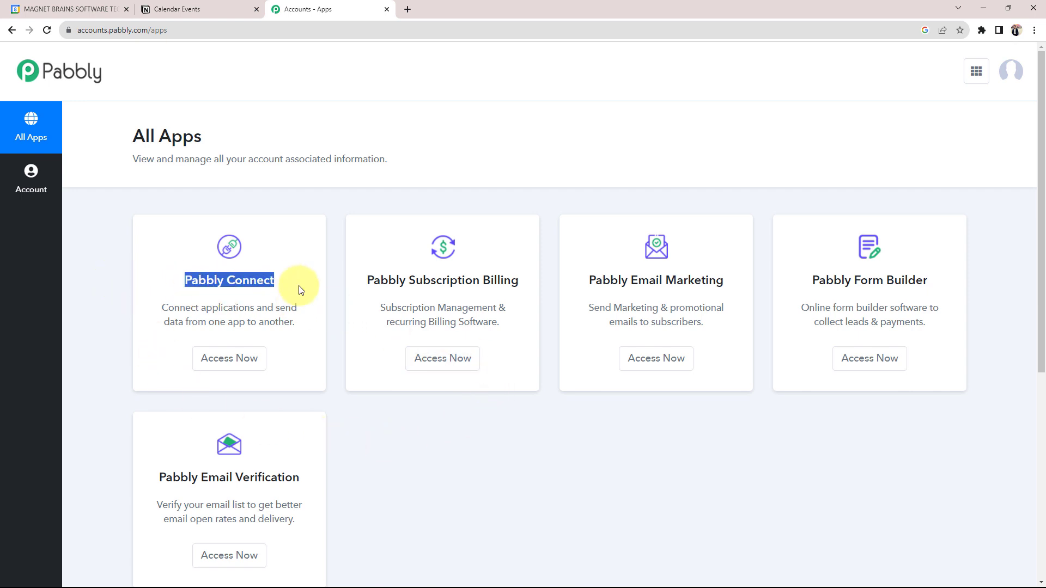
click(222, 352)
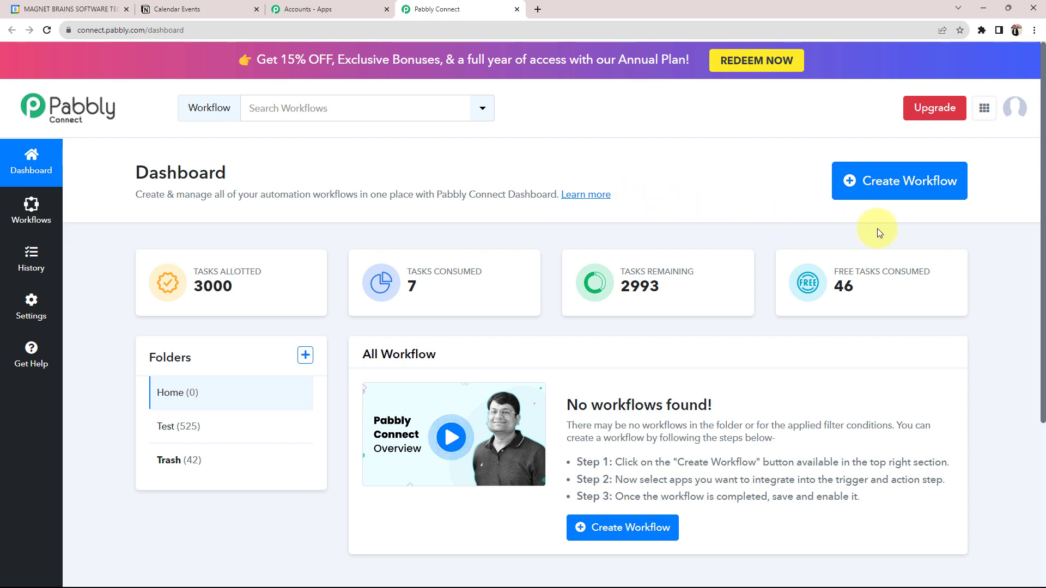
Create a workflow named "Add Google Calendar Events to Notion Database".
click(888, 181)
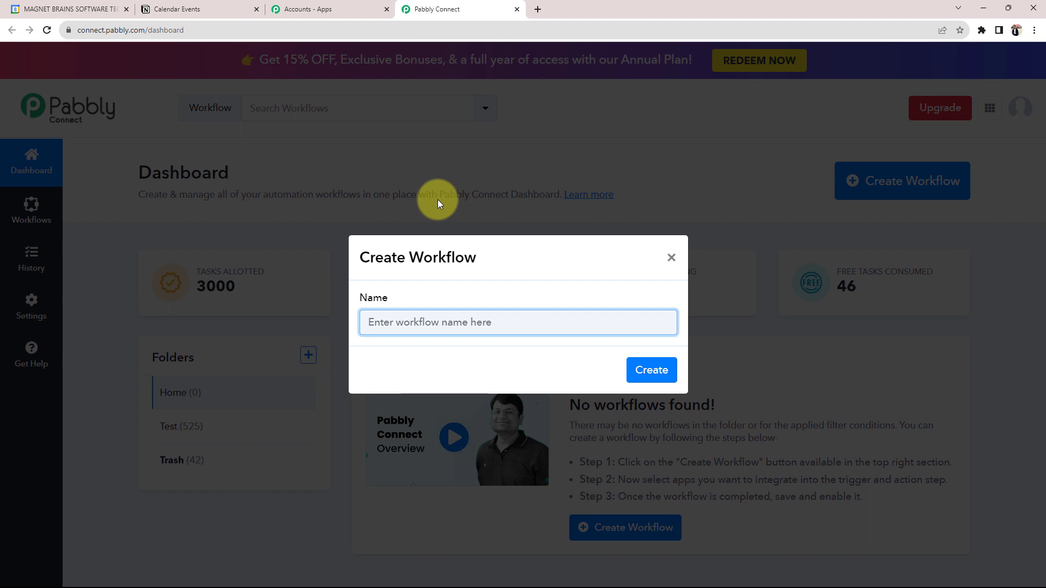
text(Add Google Calendar Events to Notion Database)
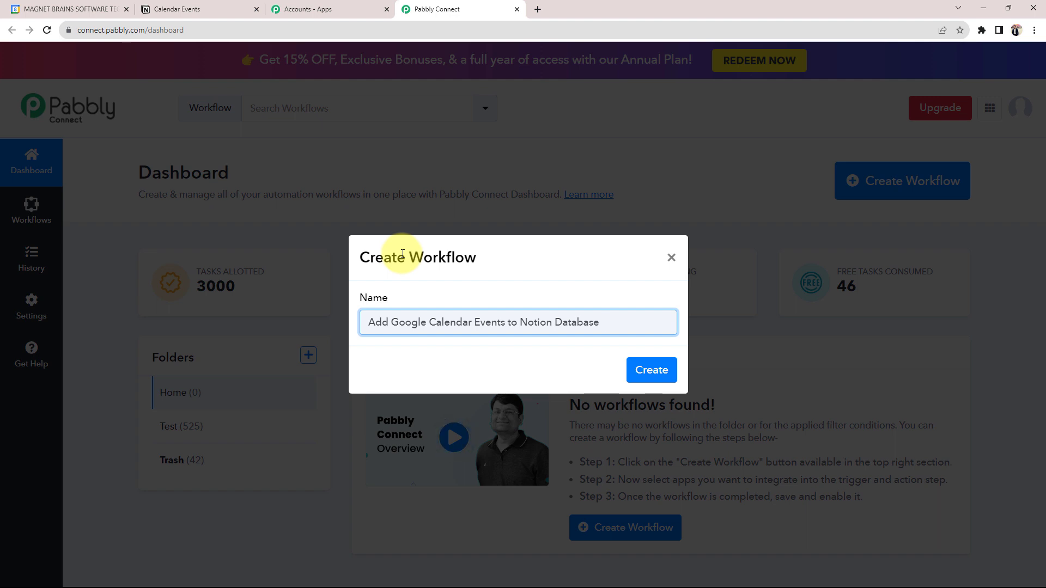
click(670, 379)
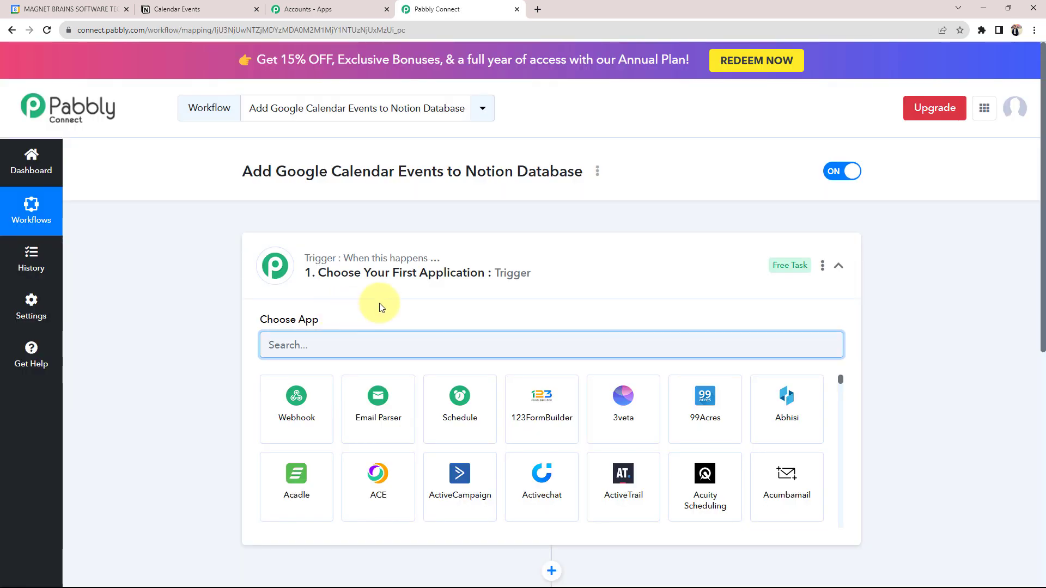
Review the workflow's trigger and action steps, the Google Calendar day view and the Calendar Events database in Notion.
click(322, 264)
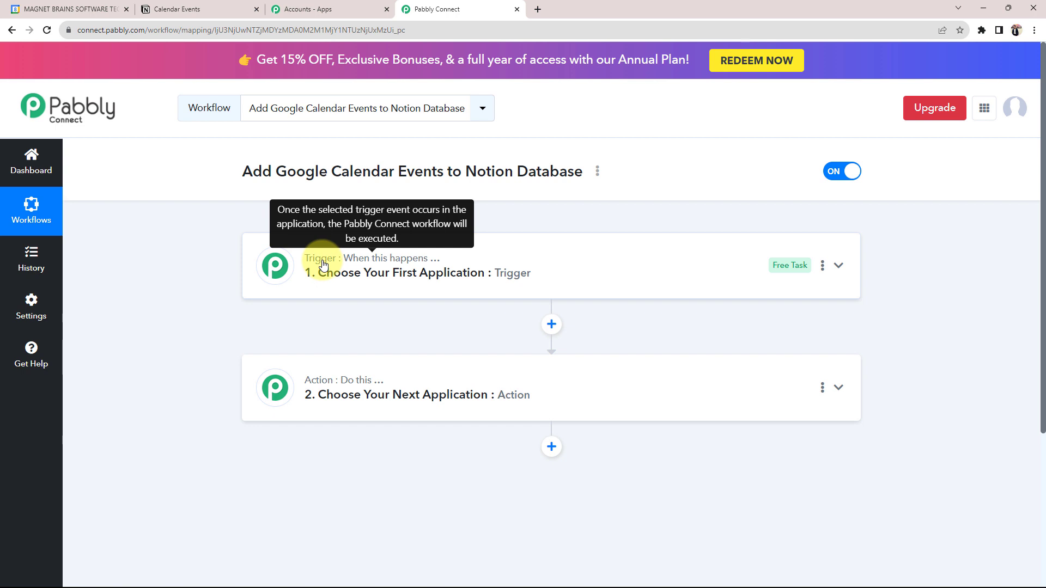
mouse_move(320, 382)
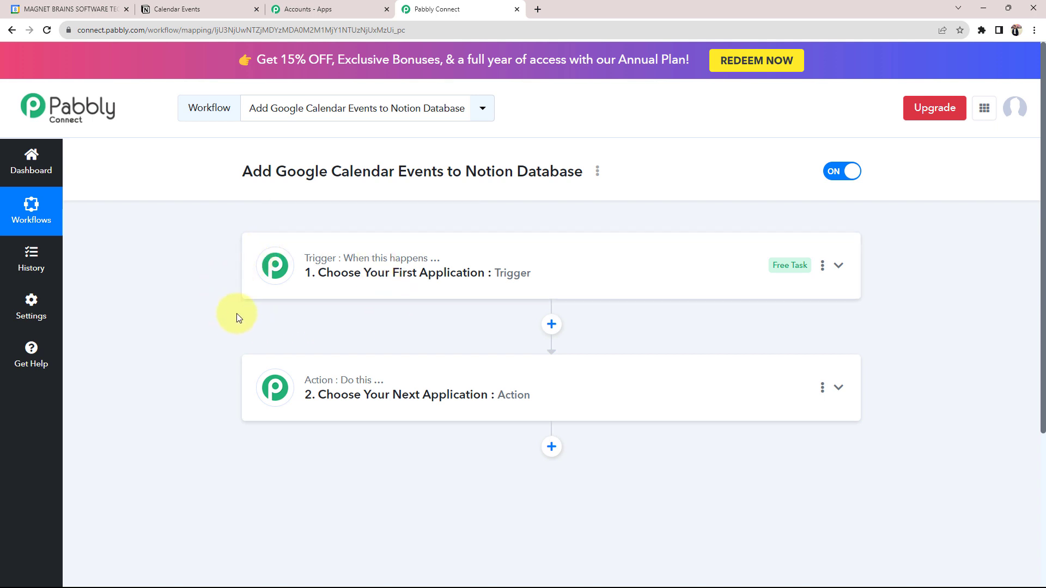
mouse_move(321, 270)
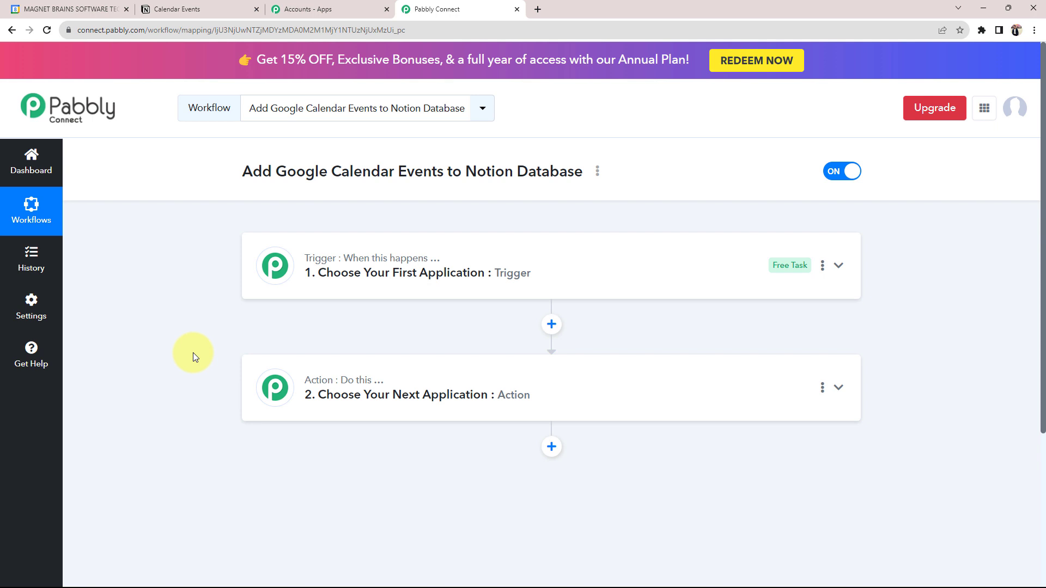
click(27, 8)
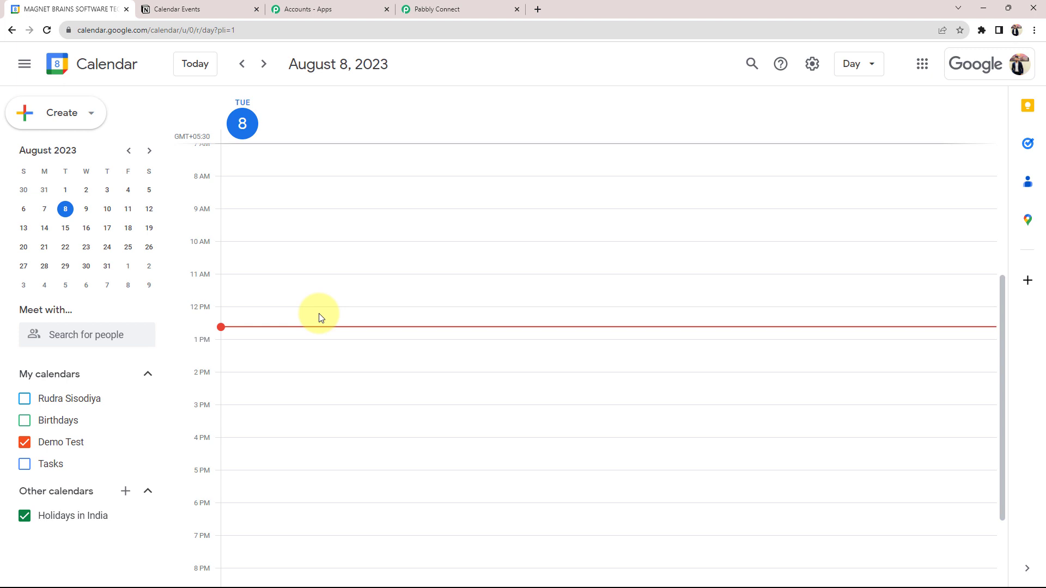
click(178, 12)
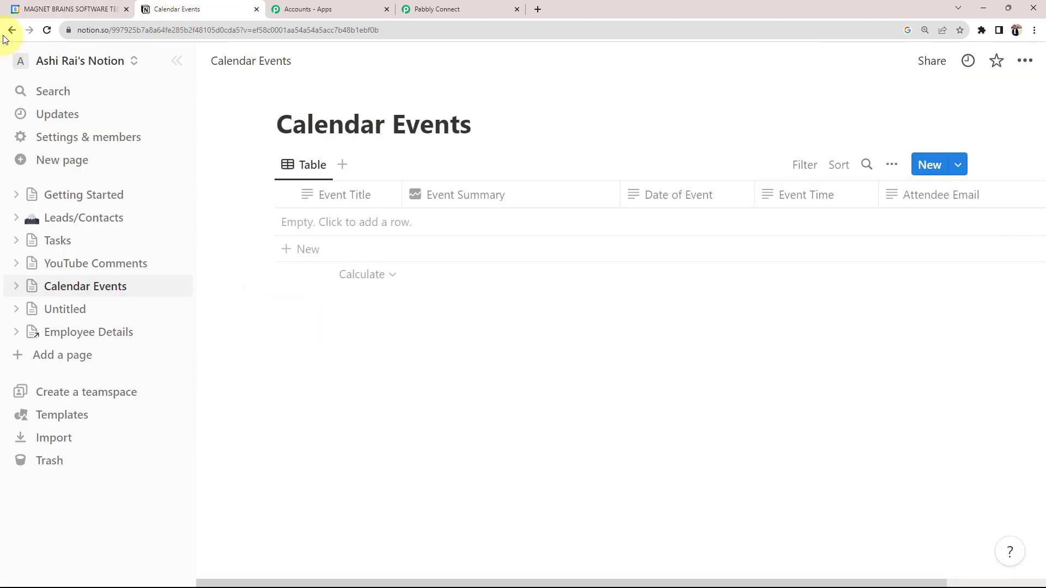
click(35, 9)
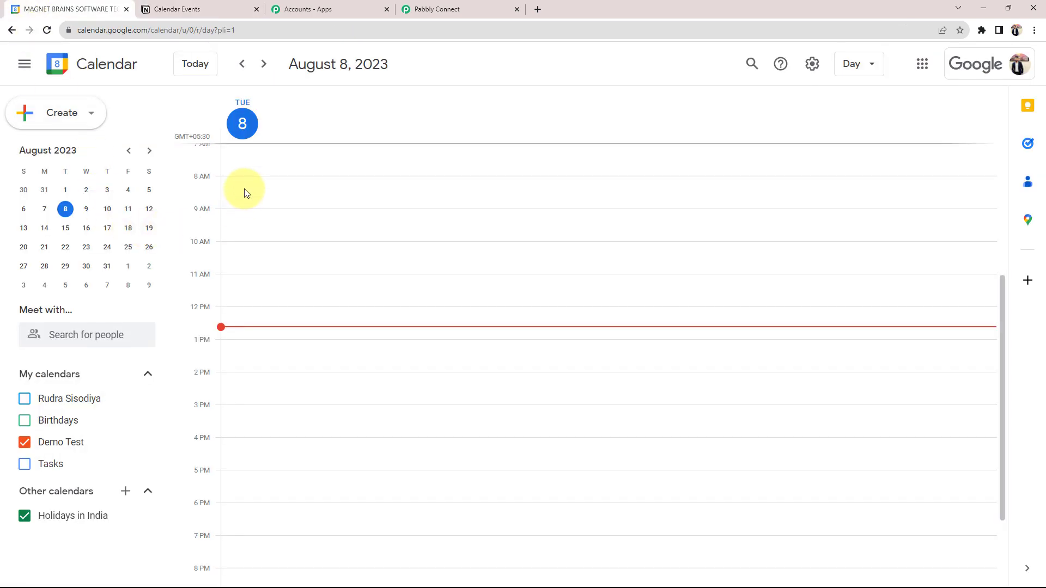
click(175, 9)
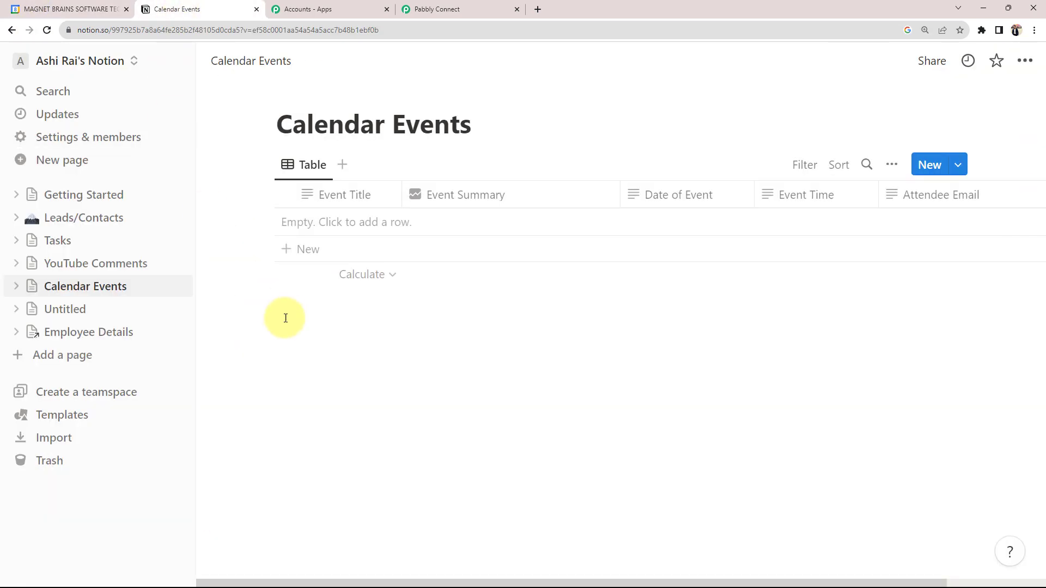
Back in Pabbly Connect, set the workflow's trigger app to Google Calendar and its trigger event to New Event.
click(436, 9)
click(280, 264)
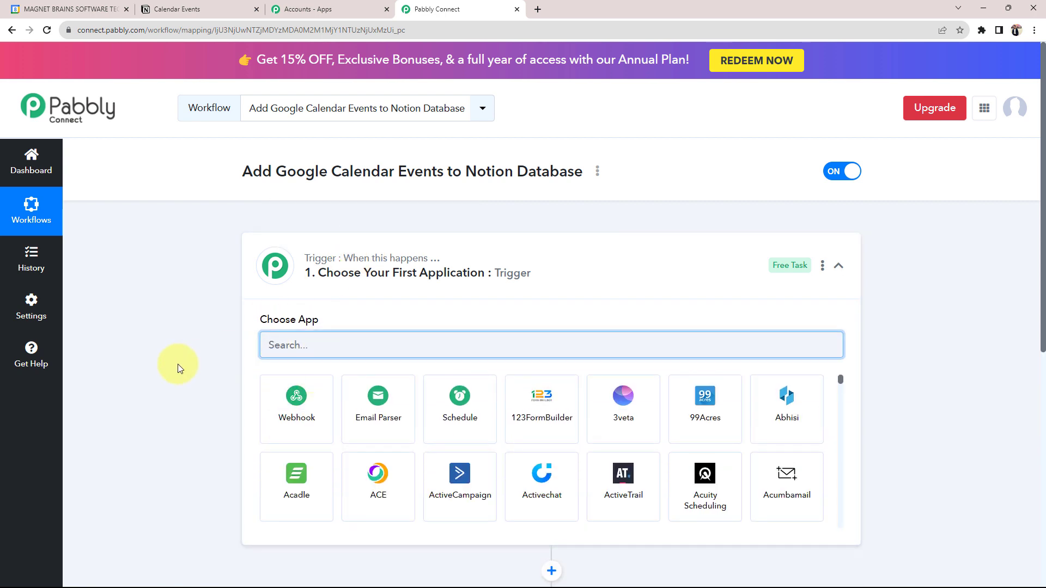
text(googl)
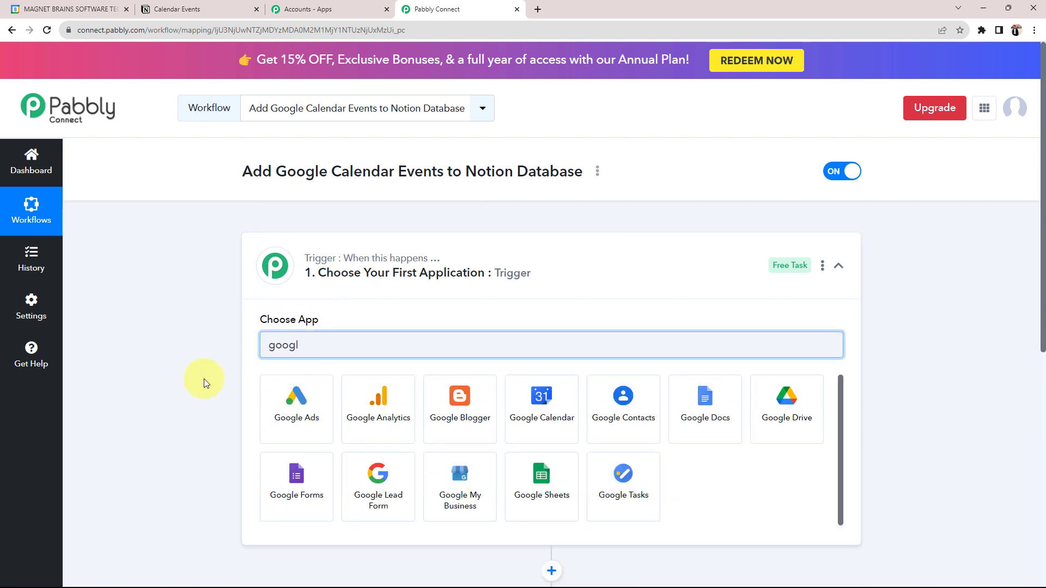
click(522, 421)
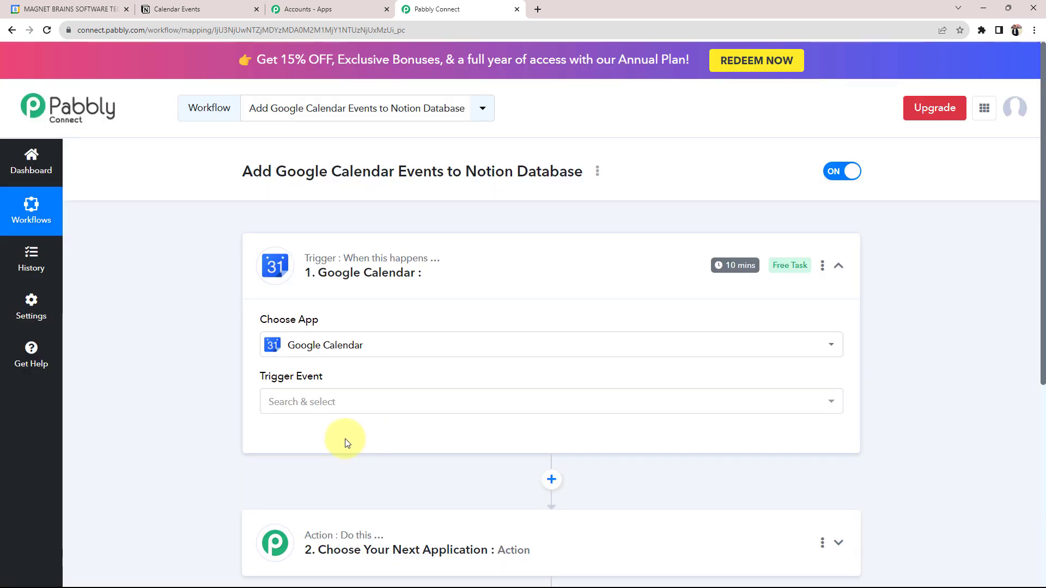
click(322, 402)
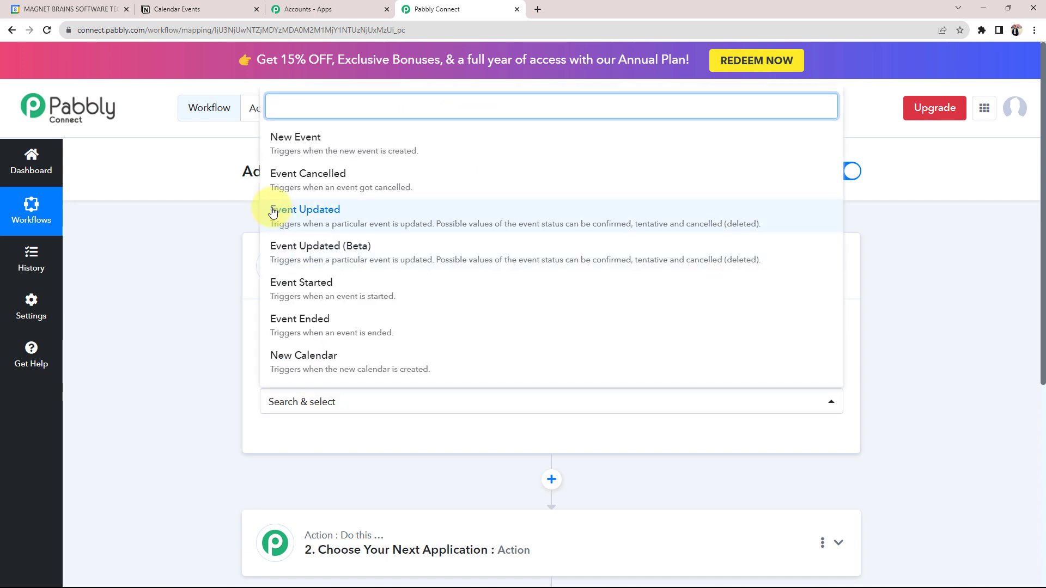
click(295, 144)
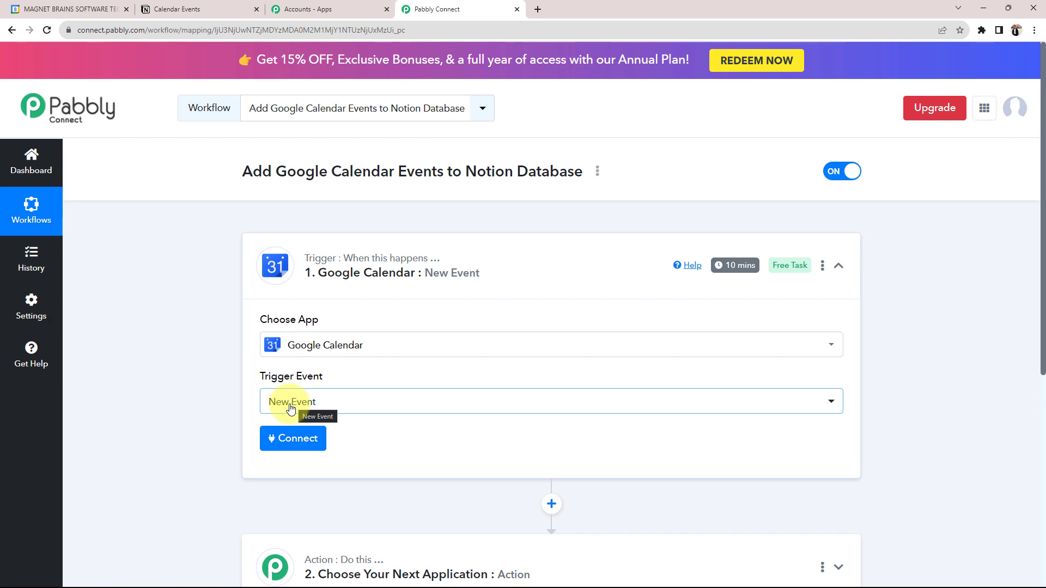
Connect the trigger through a new Google Calendar connection, signing in with the Google account and allowing Pabbly Connect access.
click(291, 439)
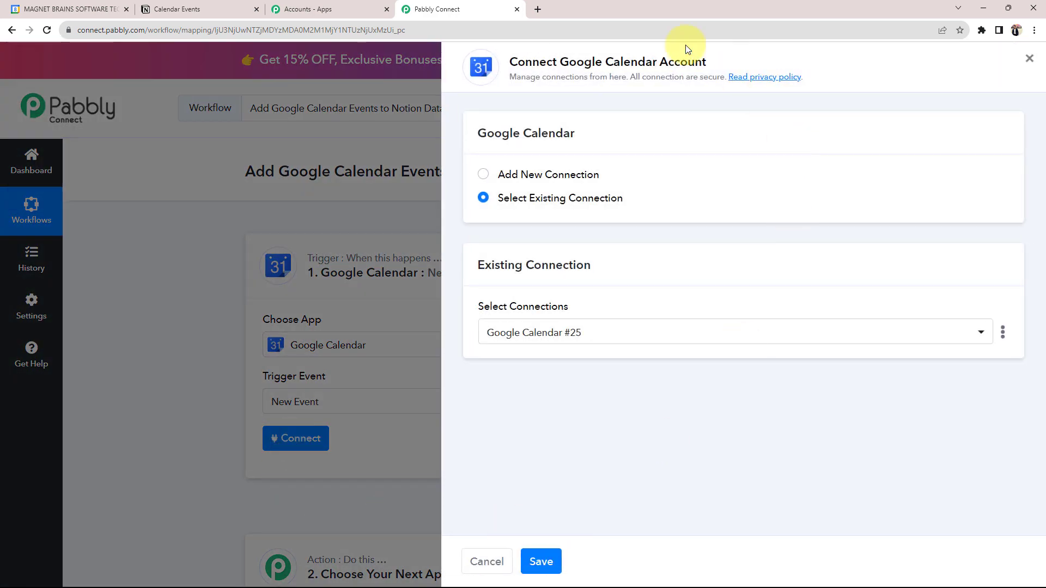
drag(587, 60, 707, 61)
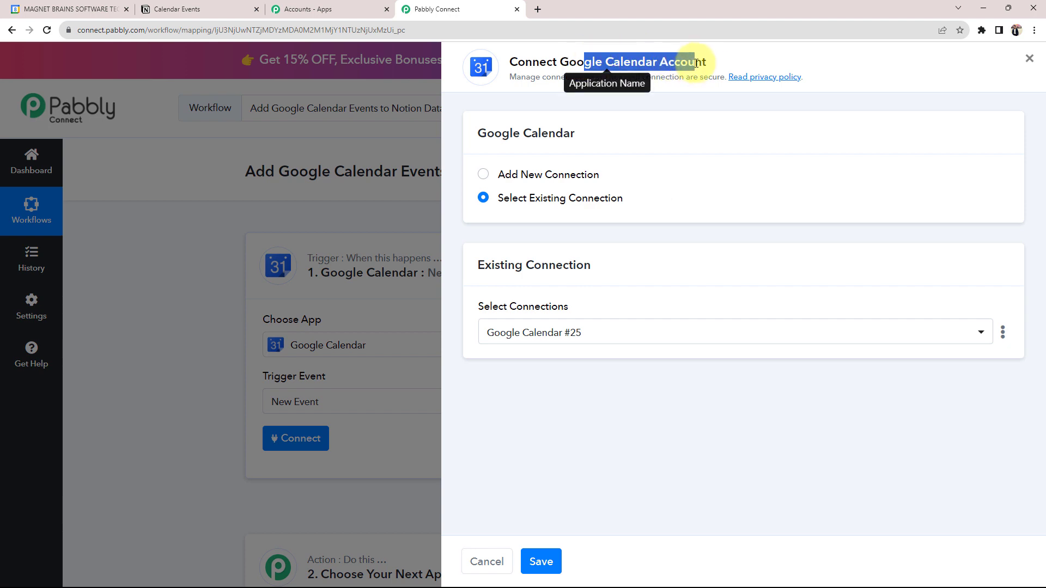
click(483, 173)
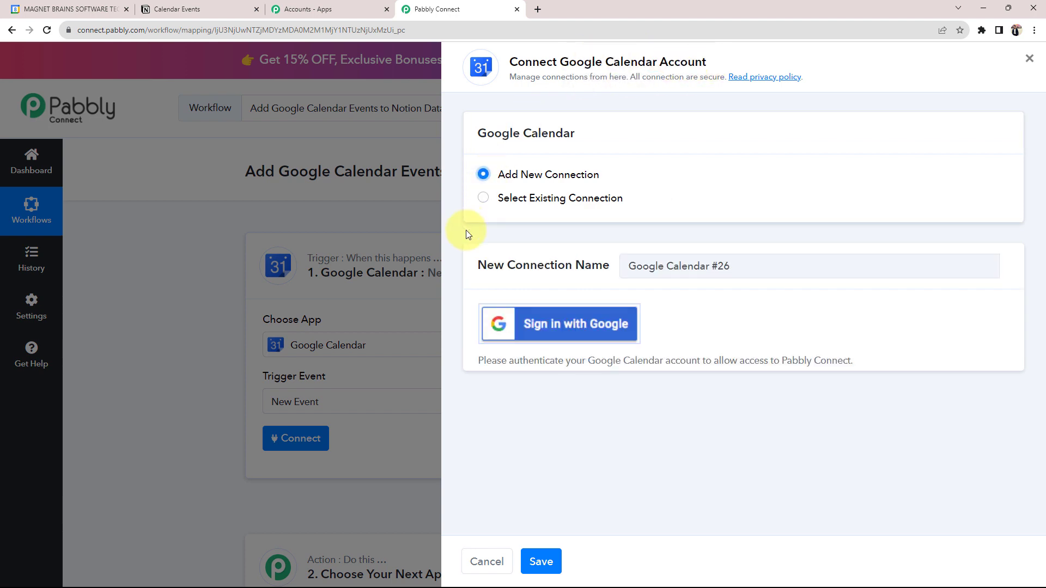
click(567, 324)
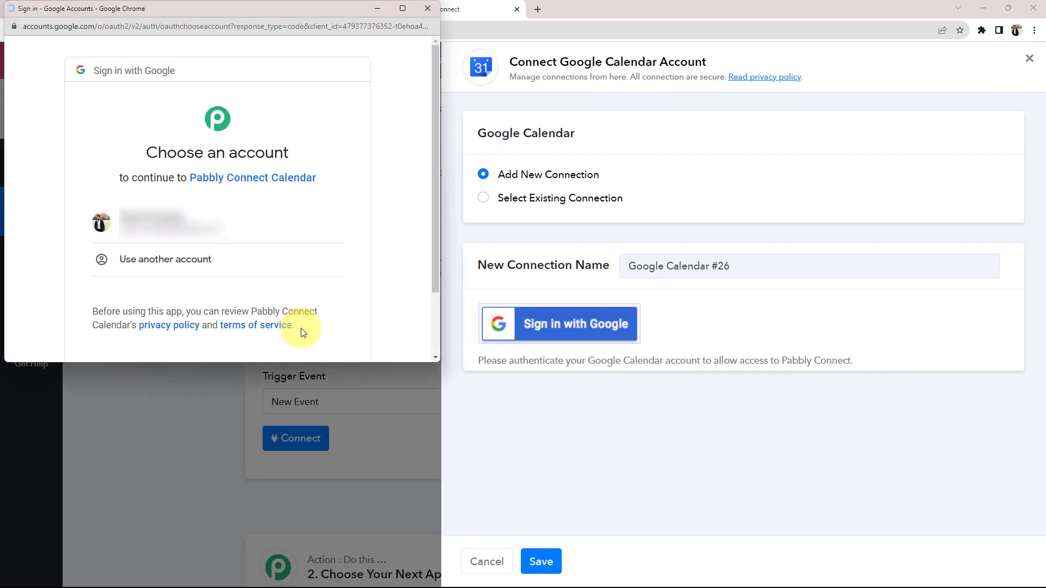
click(186, 222)
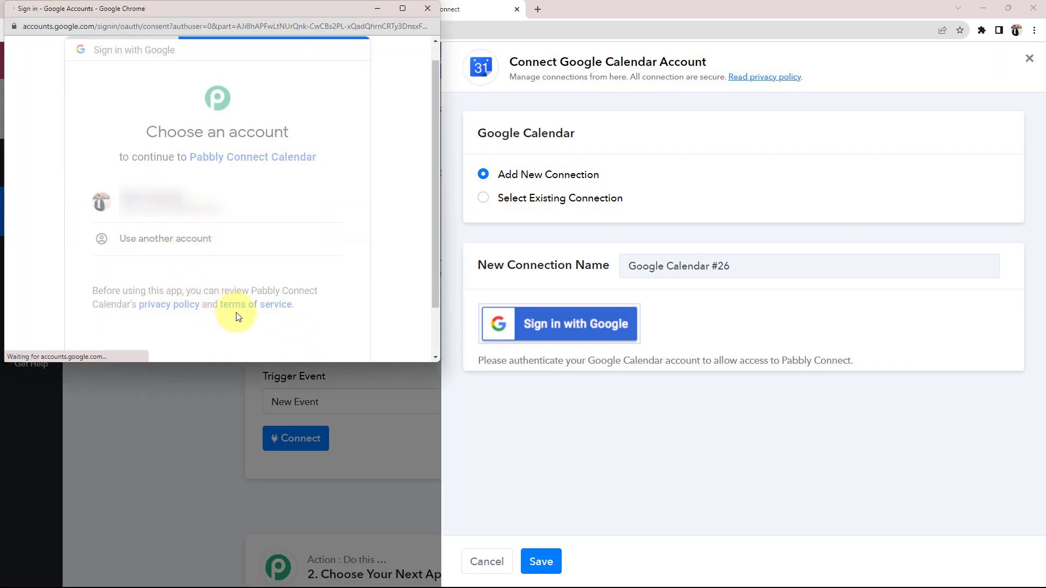
scroll(294, 174, down, 1)
scroll(293, 174, down, 3)
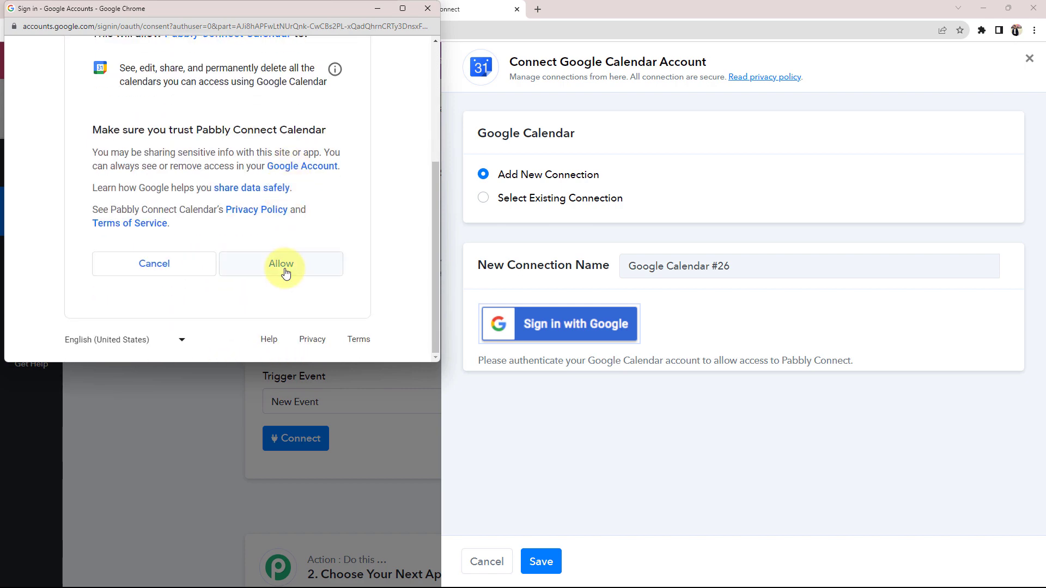
click(280, 264)
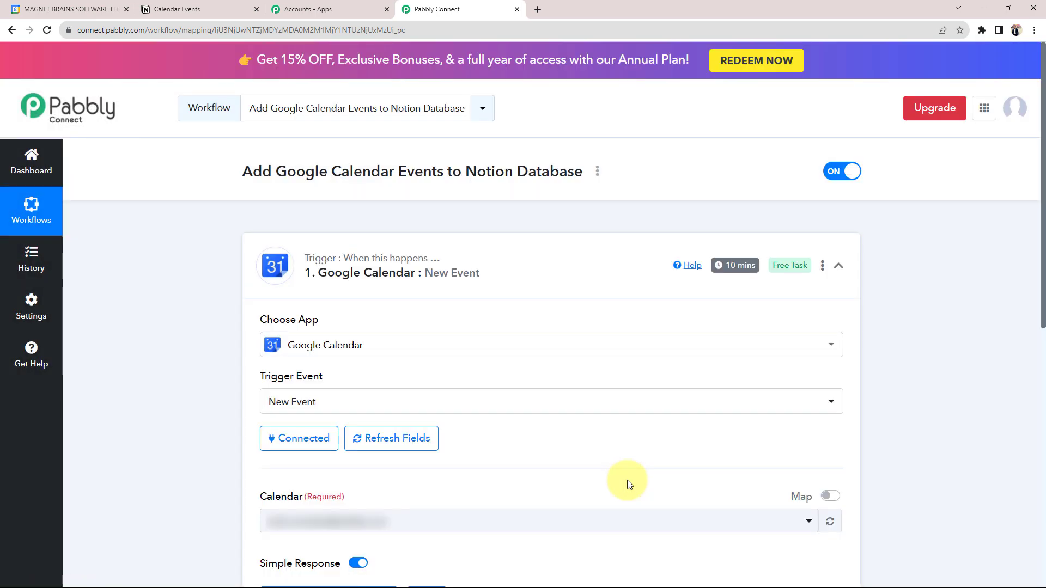
Select Demo Test as the trigger's calendar, checking it against the calendar list in Google Calendar.
scroll(344, 472, down, 2)
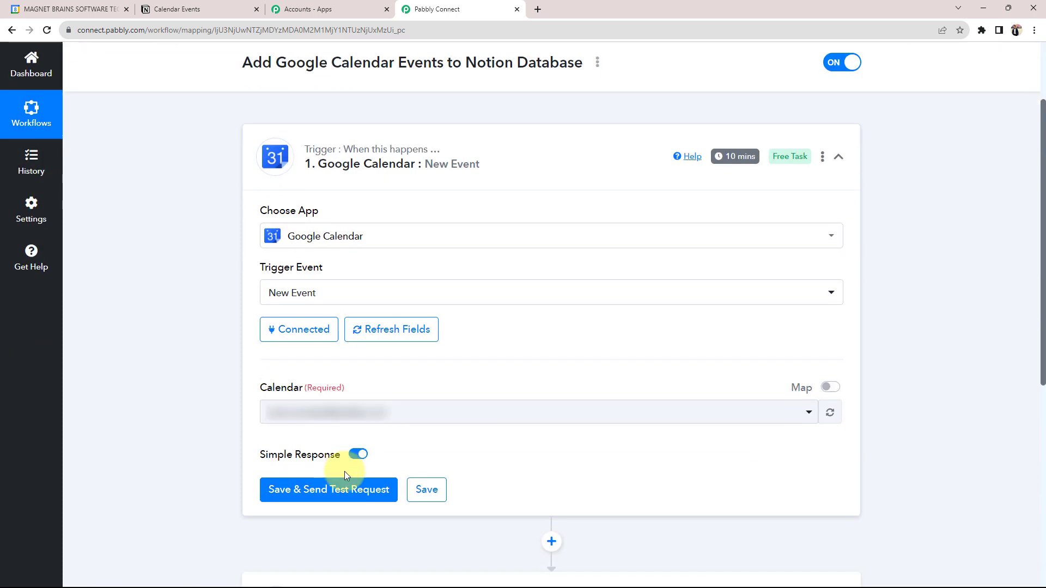
click(279, 426)
click(290, 493)
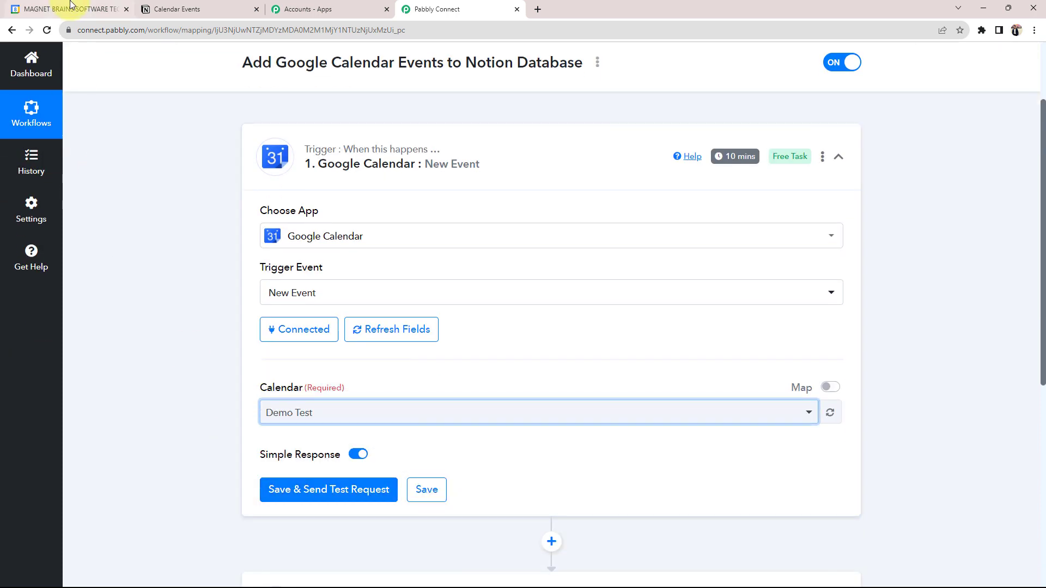
click(49, 9)
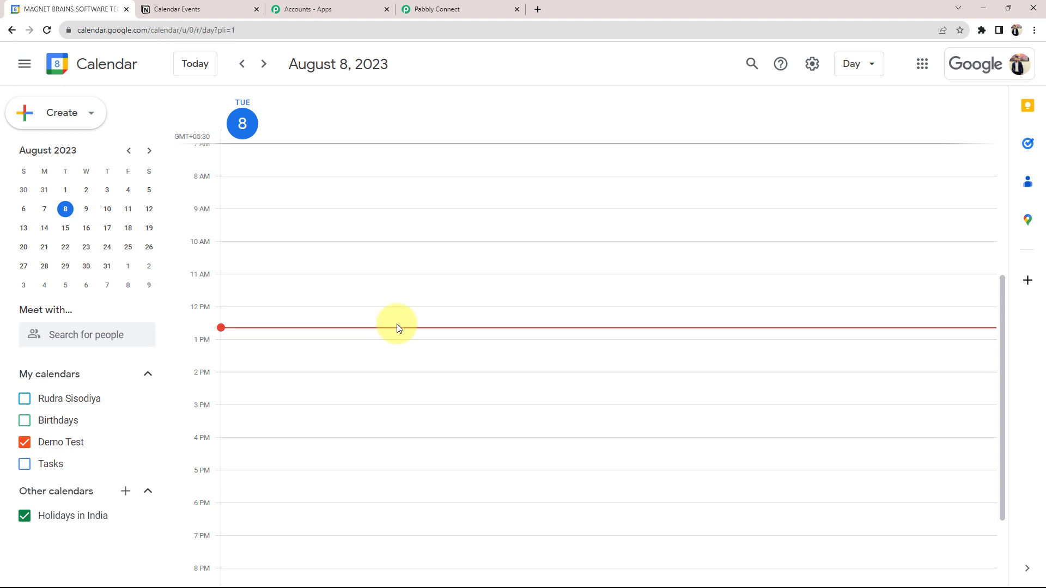
click(425, 9)
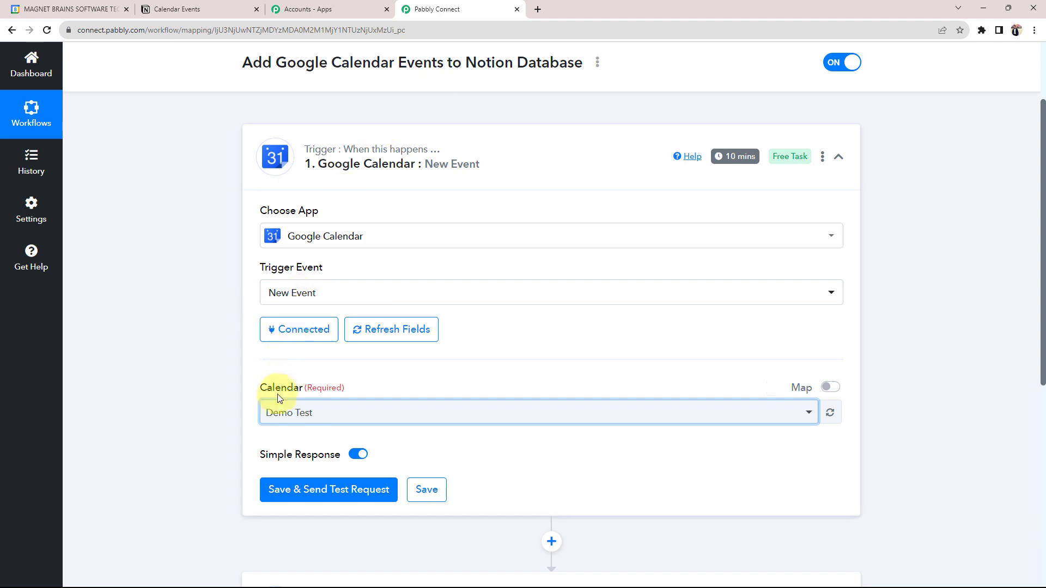
click(292, 414)
click(284, 500)
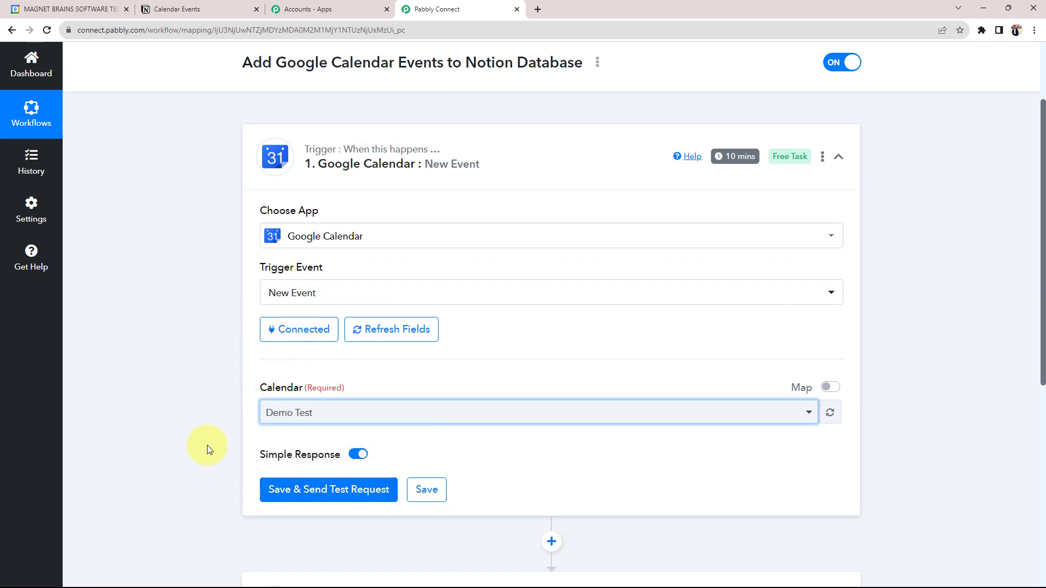
scroll(264, 490, down, 2)
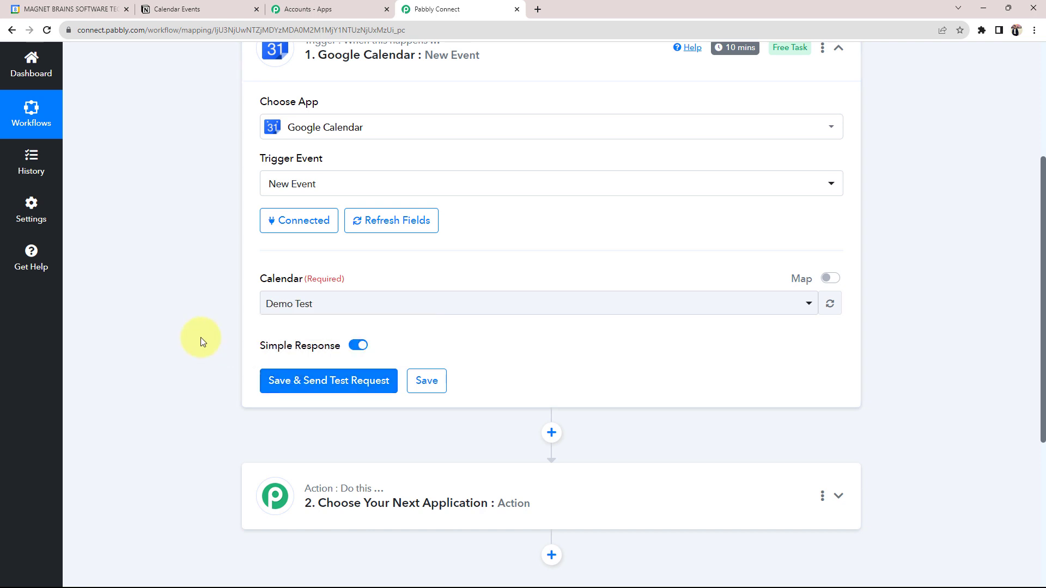
click(122, 6)
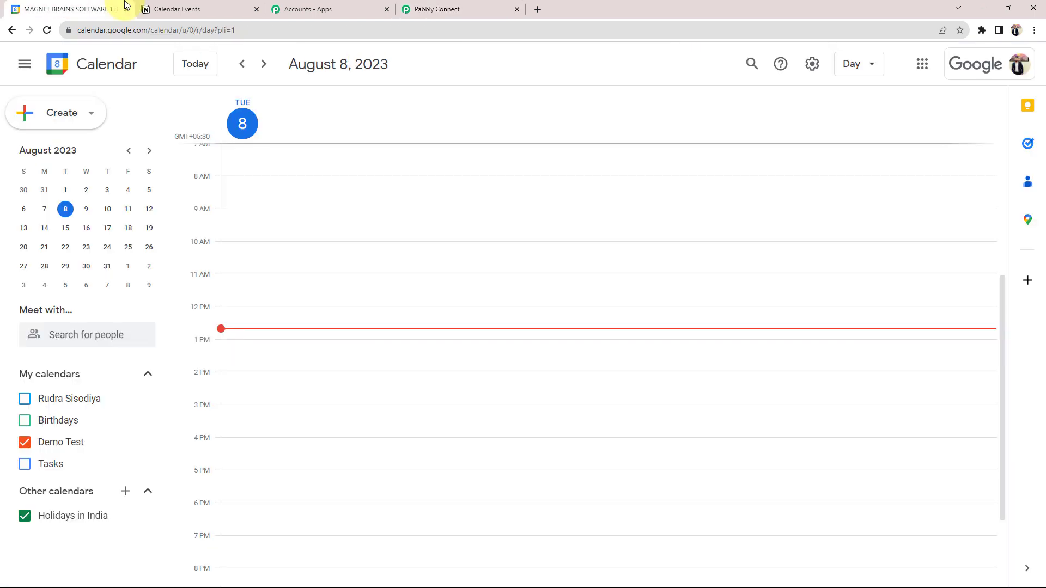
click(446, 9)
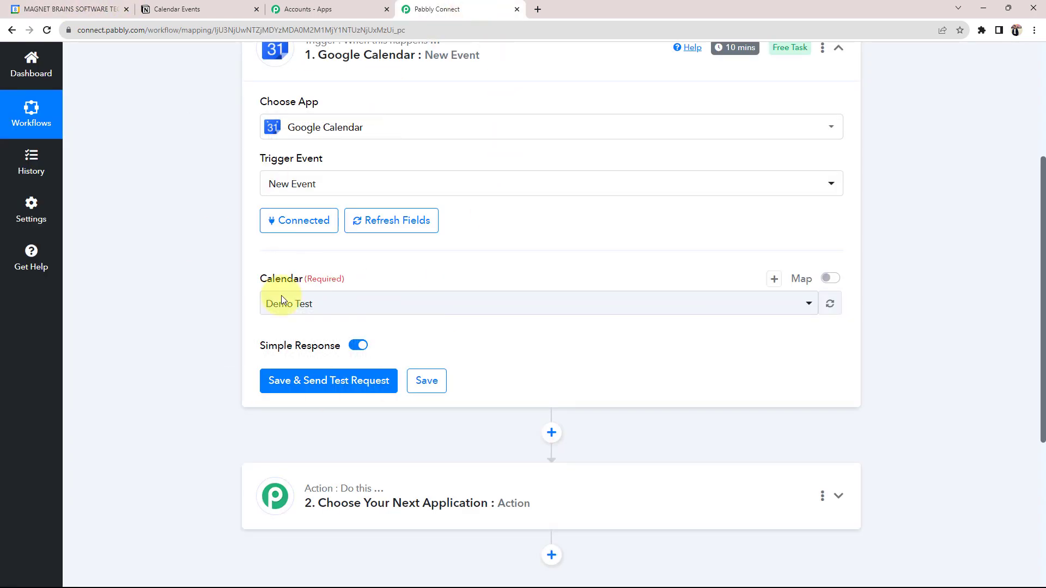
scroll(232, 313, up, 1)
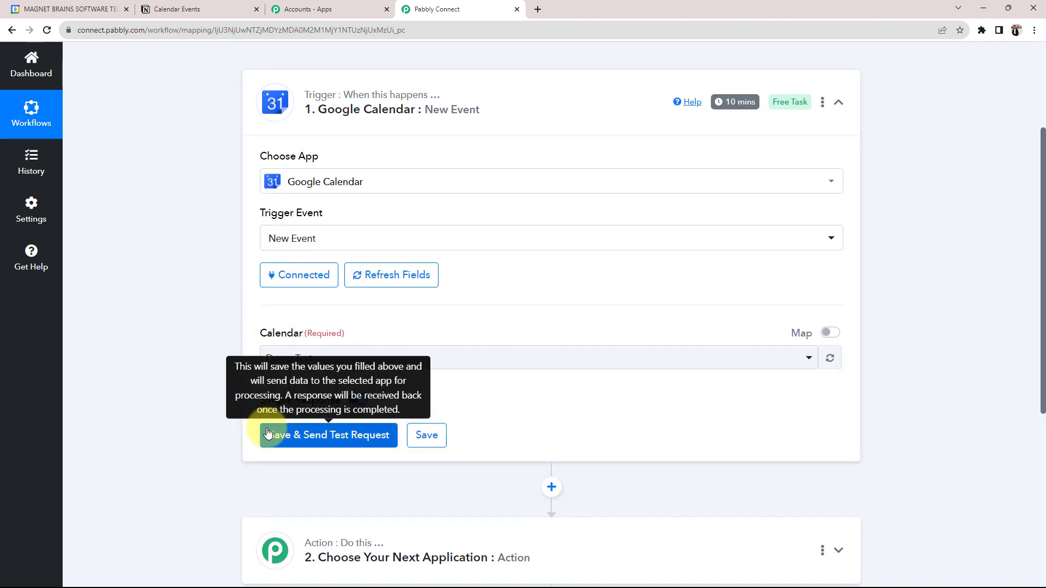
In Google Calendar, start a new event titled "Achieving our Monthly Targets" on August 10, 2023, from 12:00pm to 1:00pm.
click(77, 9)
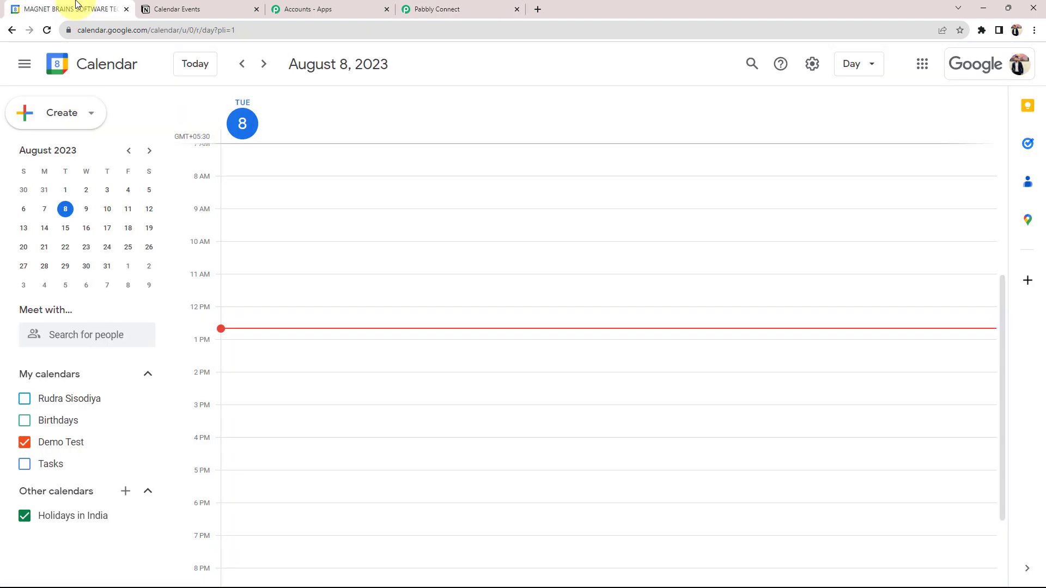
click(107, 211)
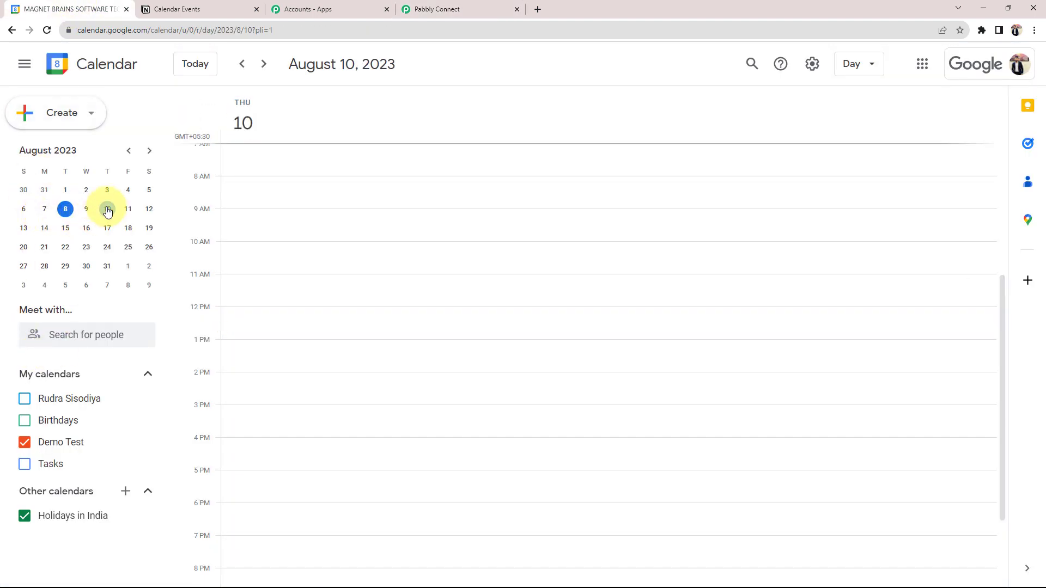
click(28, 113)
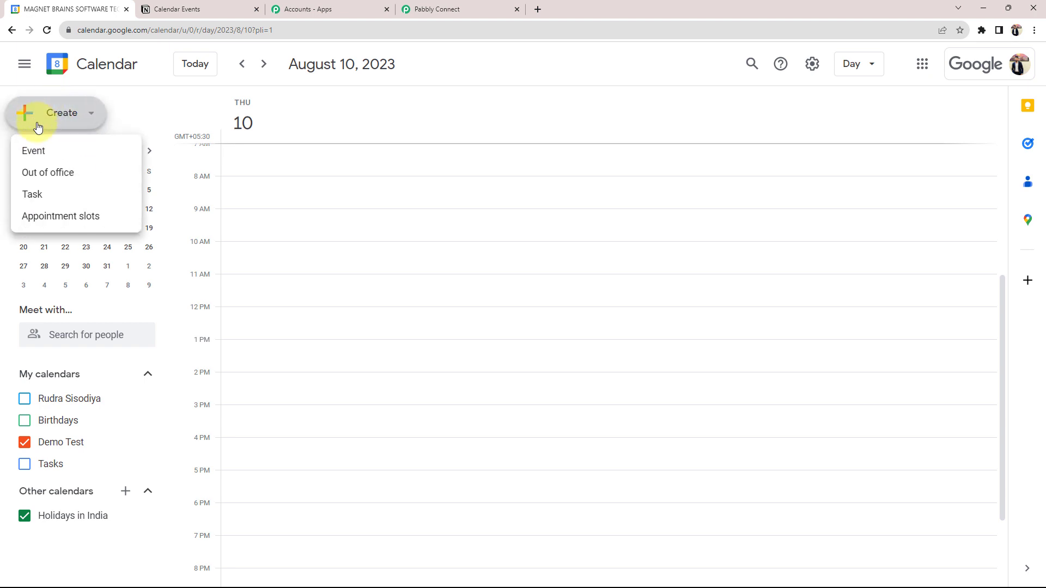
click(56, 155)
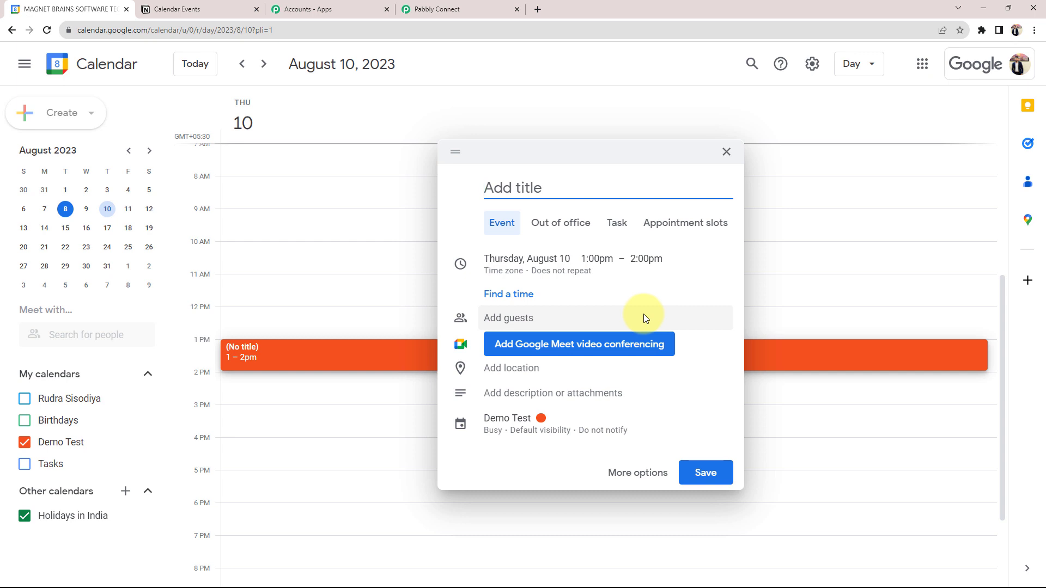
text(Achieving our Monthly Targets)
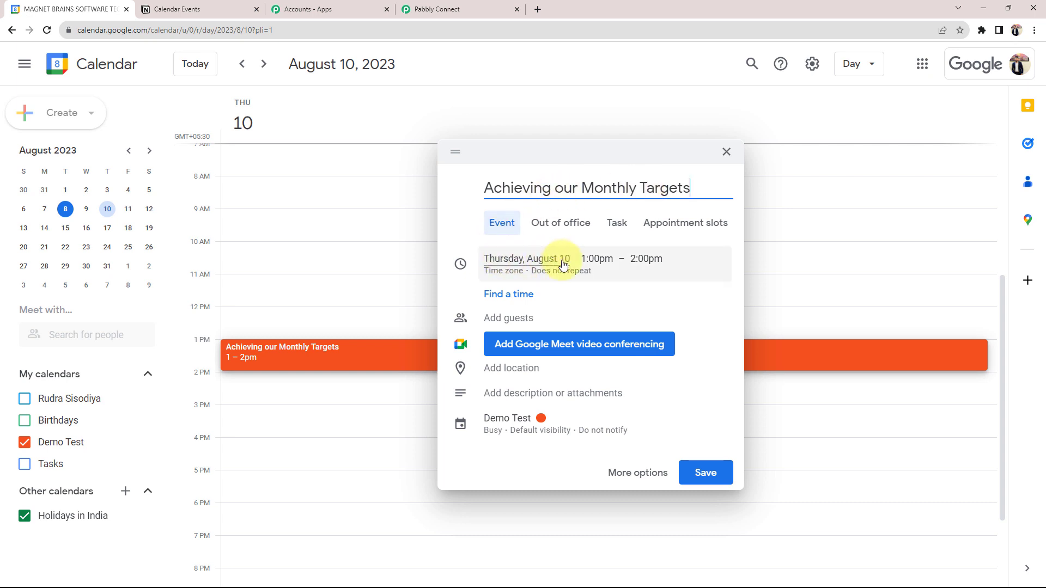
click(600, 263)
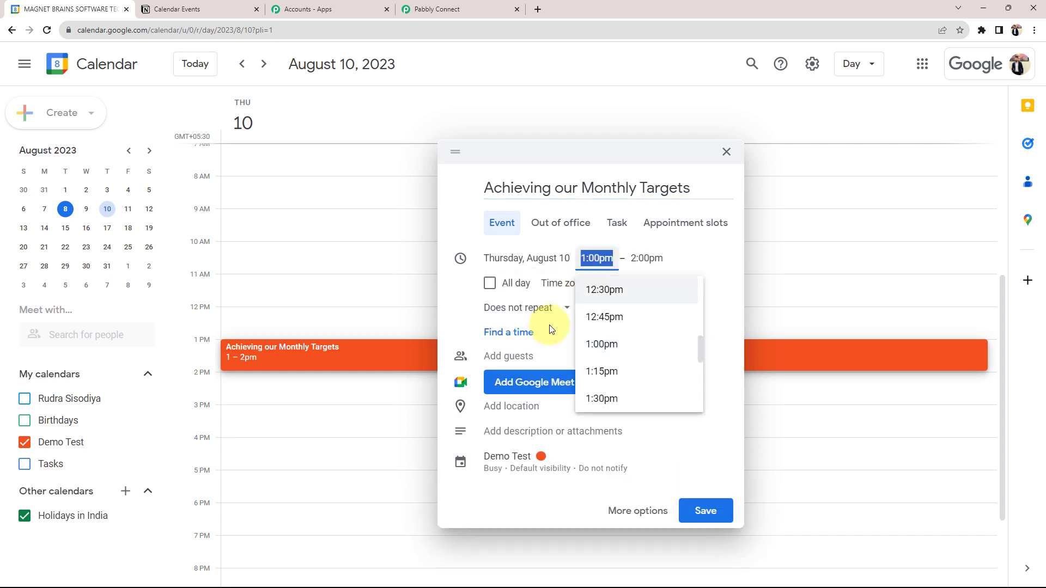
scroll(596, 323, up, 1)
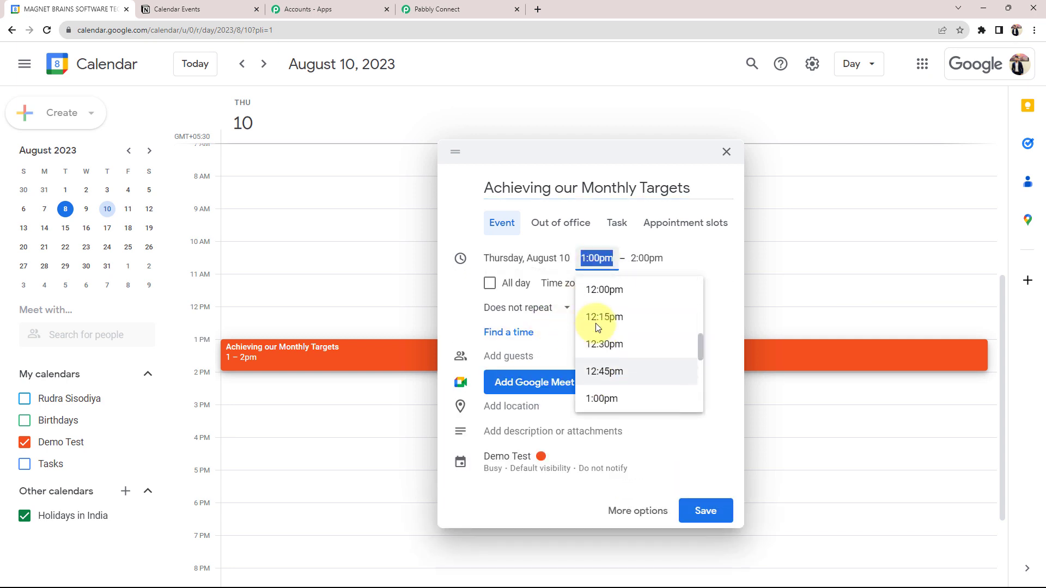
click(609, 290)
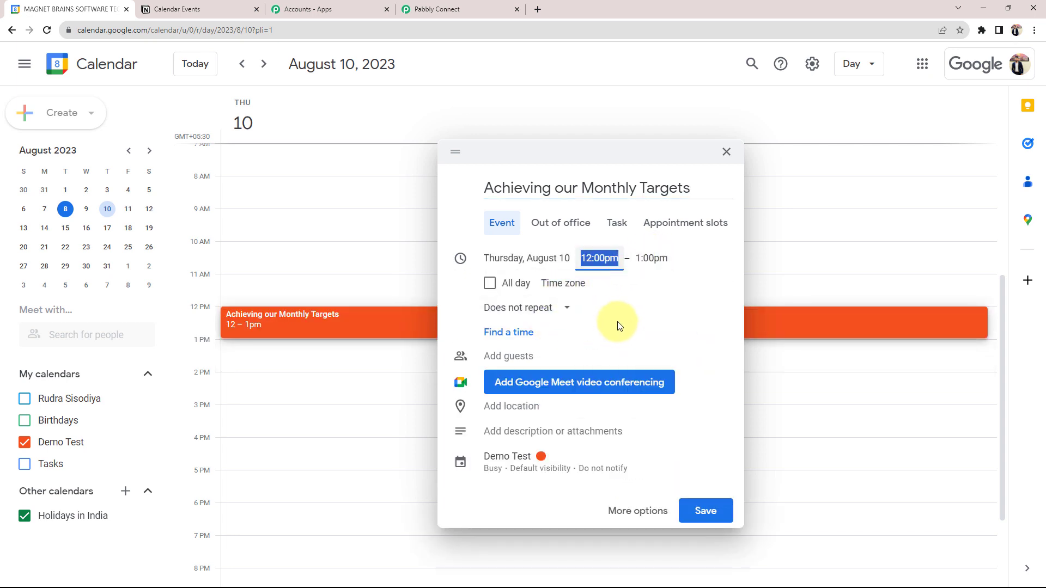
Add a guest to the event by their e-mail and set the location to Indore, Madhya Pradesh, India.
click(510, 353)
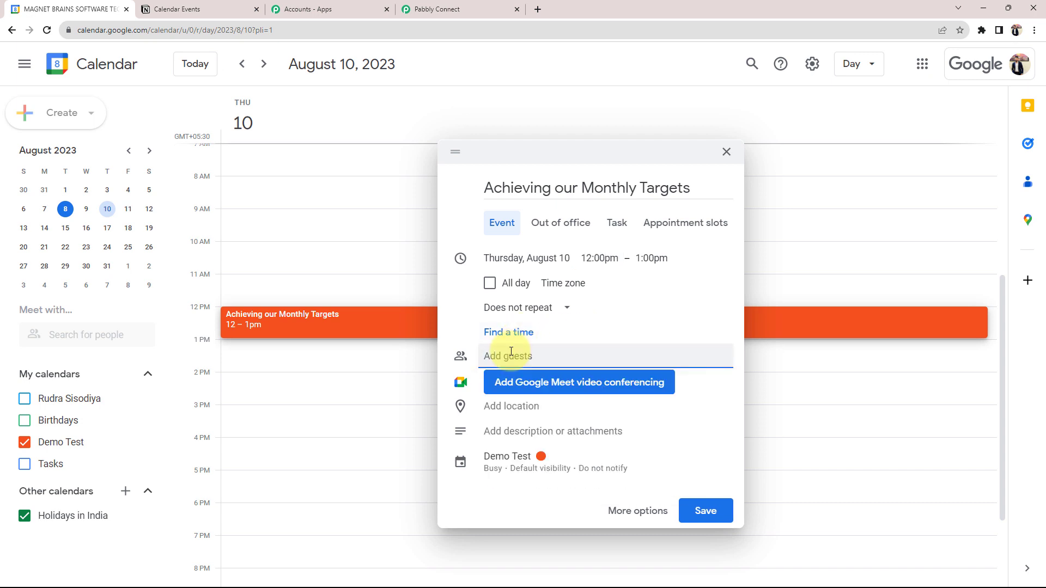
text(ashi)
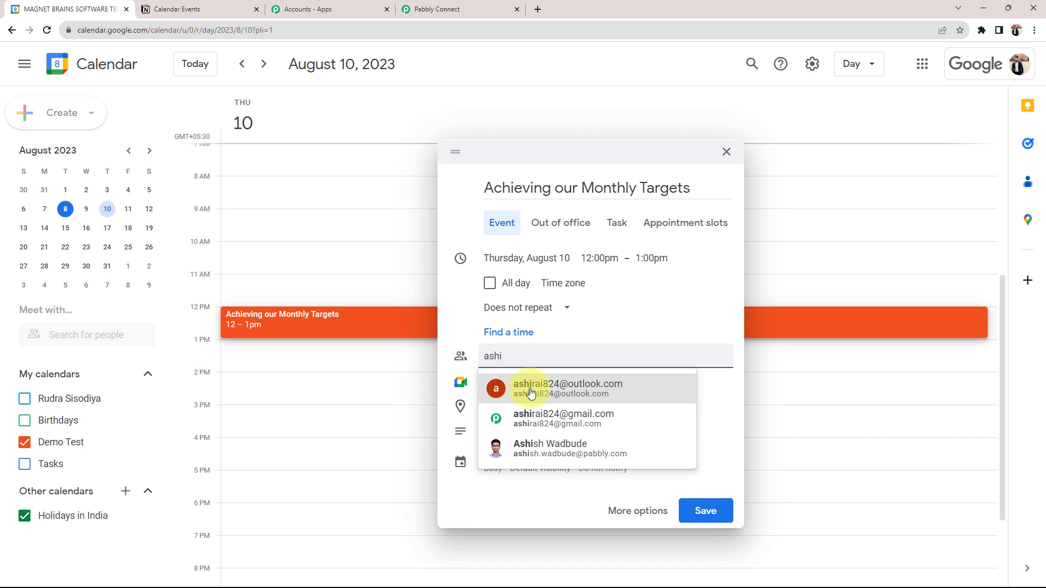
click(531, 393)
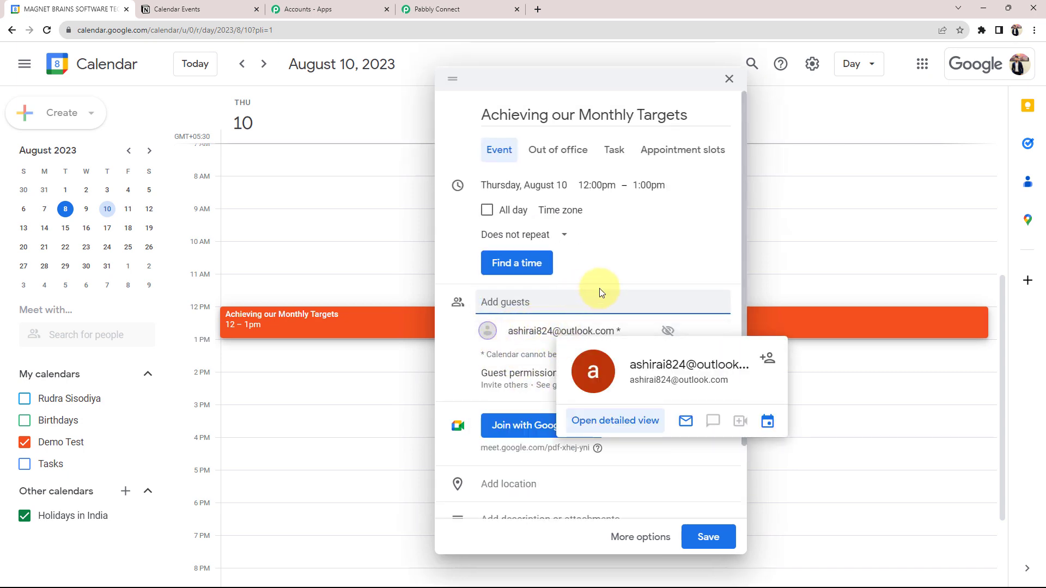
scroll(621, 289, down, 2)
click(522, 394)
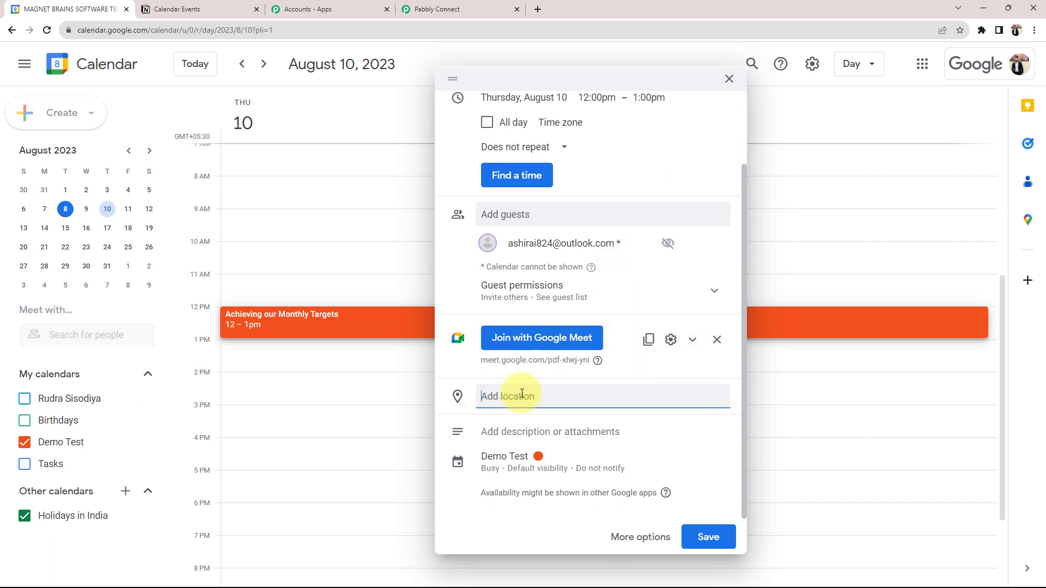
text(indo)
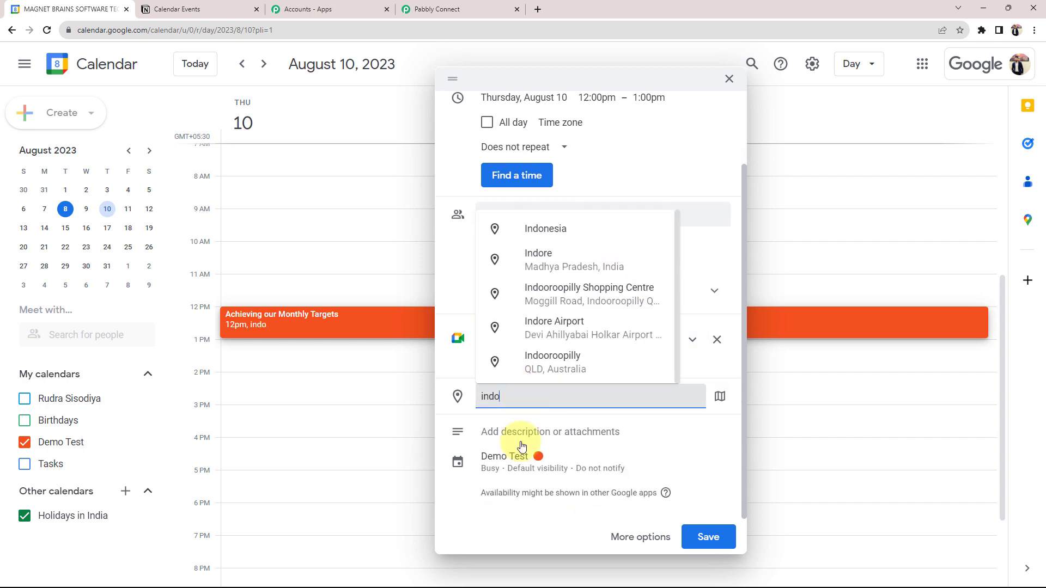
click(538, 260)
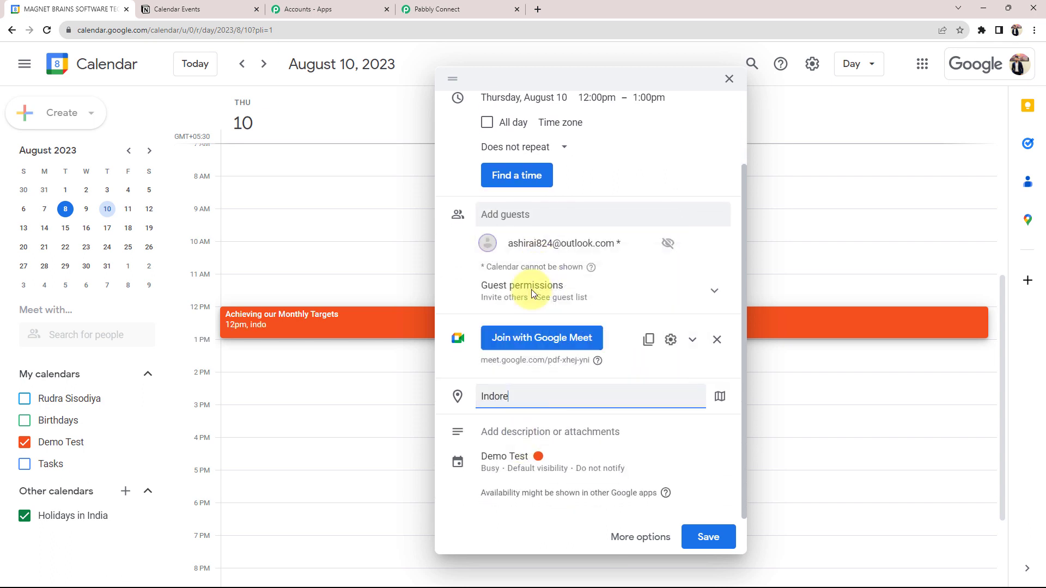
Describe the event as an invitation to the upcoming team meeting on monthly targets, progress and strategies for hitting goals more efficiently, and save it.
click(516, 433)
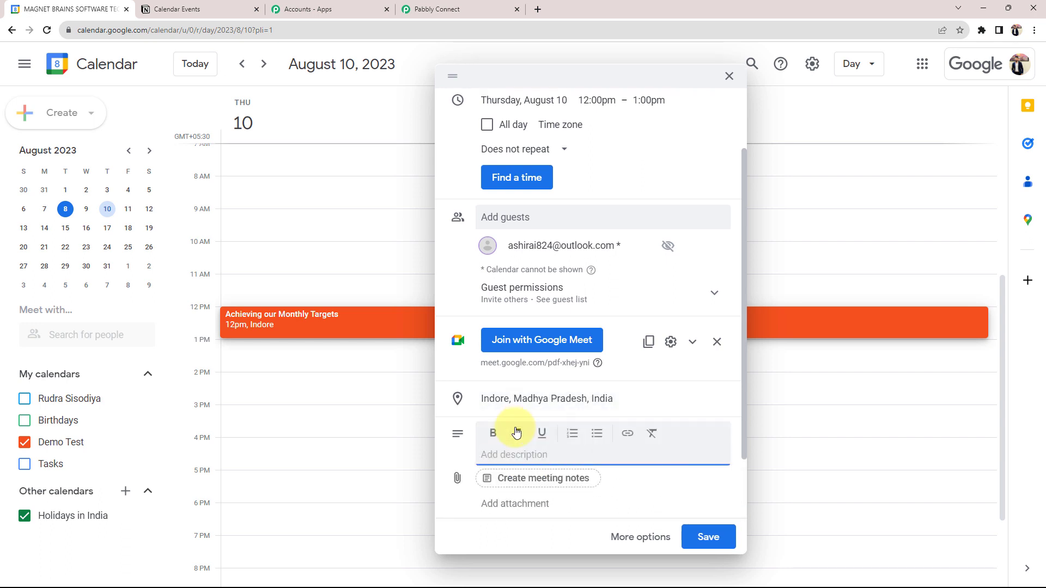
scroll(519, 477, down, 1)
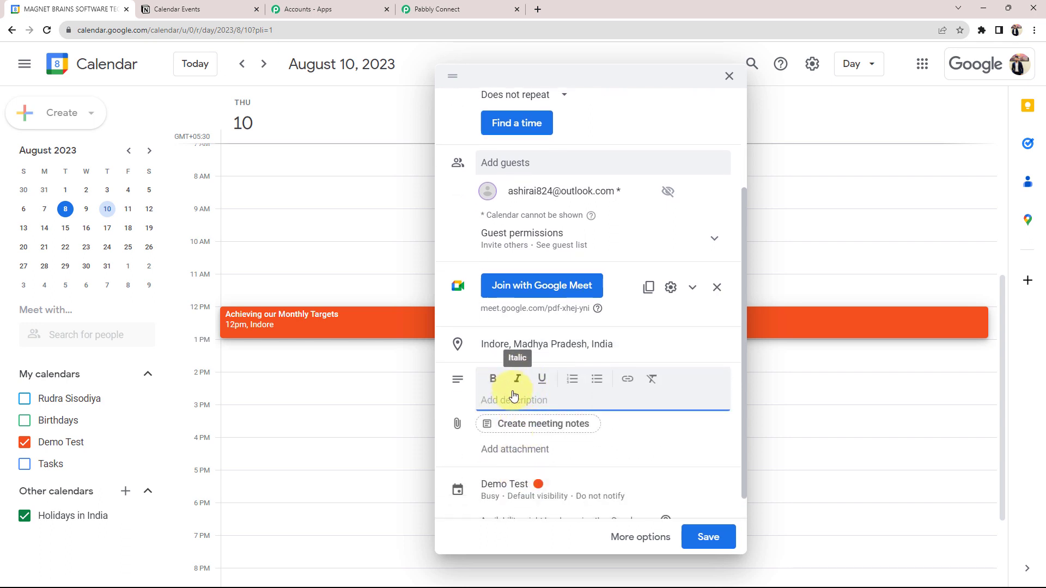
text(I'd like to invite all of you to our upcoming team meeting, set to focus on our monthly targets. The purpose of this meeting is not only to assess our progress but also to discuss strategies that will enable us to hit our goals more efficiently.)
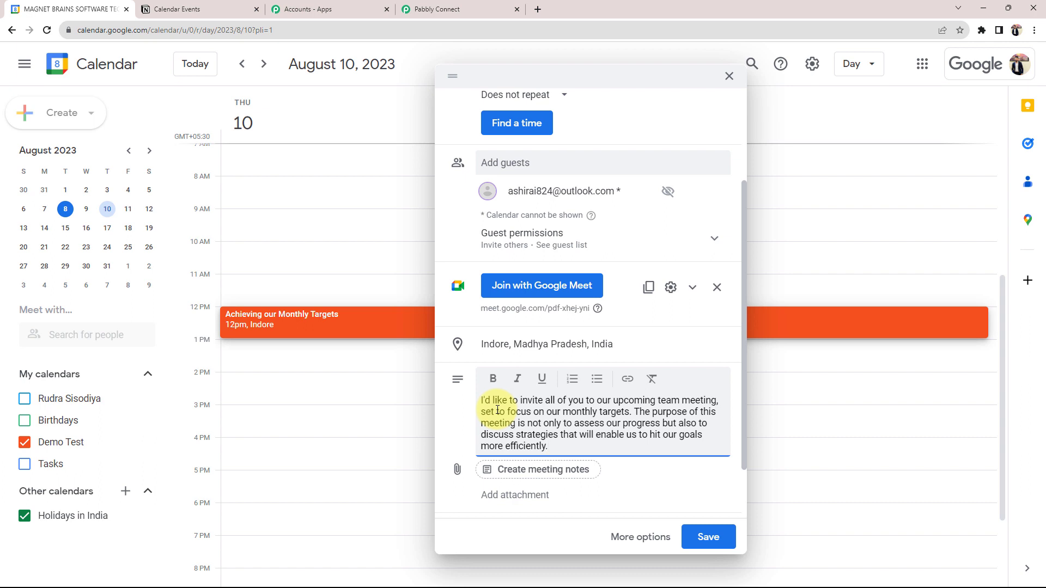
scroll(497, 410, down, 2)
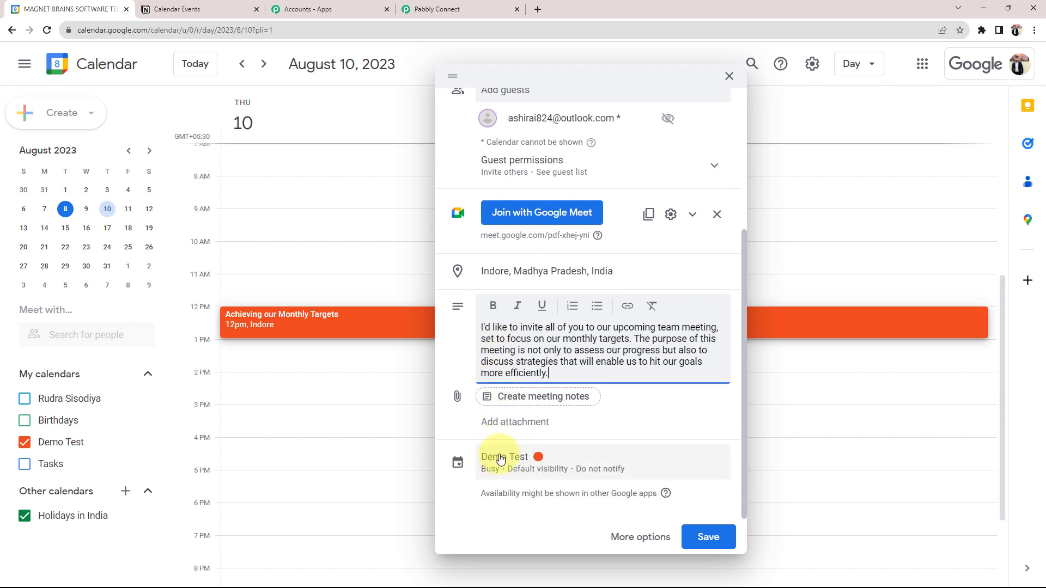
scroll(537, 463, up, 4)
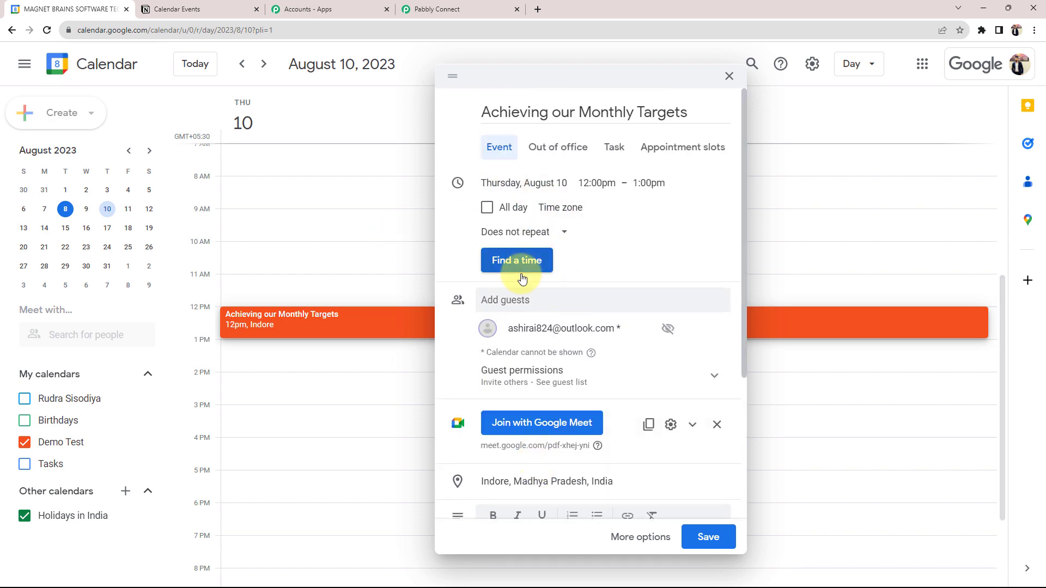
click(711, 543)
key(Return)
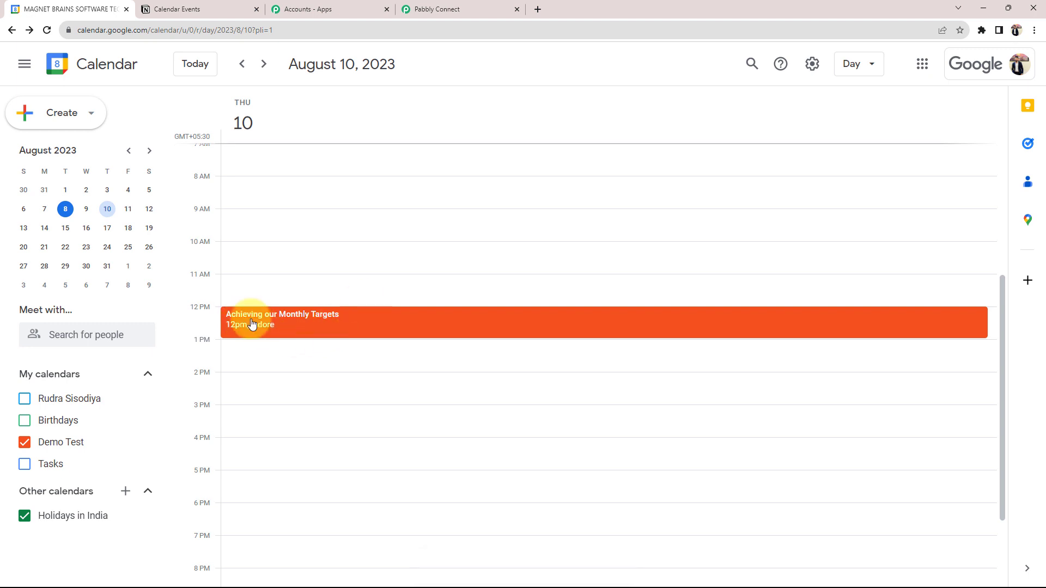
Back in Pabbly Connect, save the Google Calendar trigger and send its test request to capture the new event.
click(425, 12)
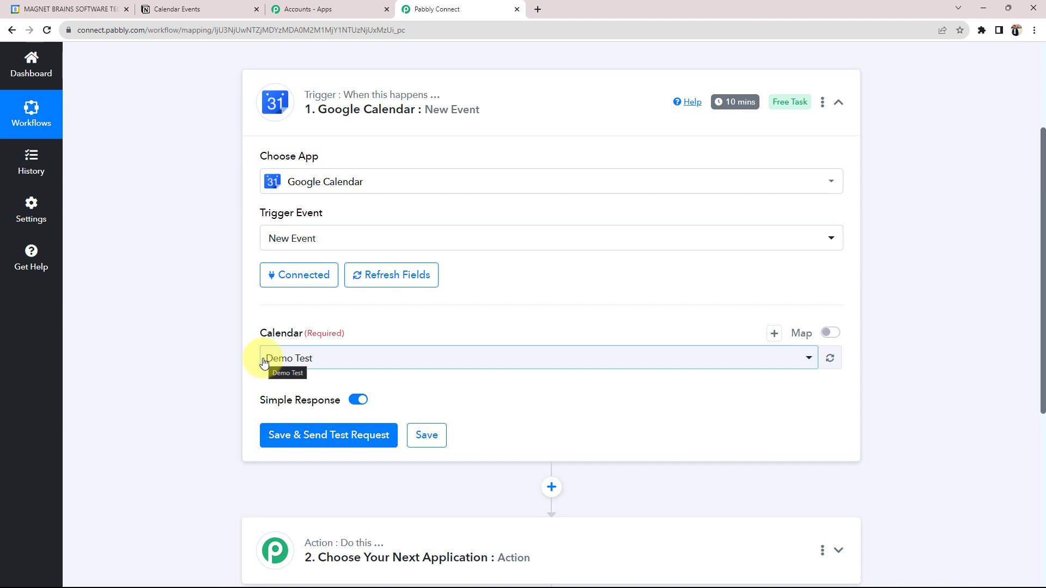
click(14, 9)
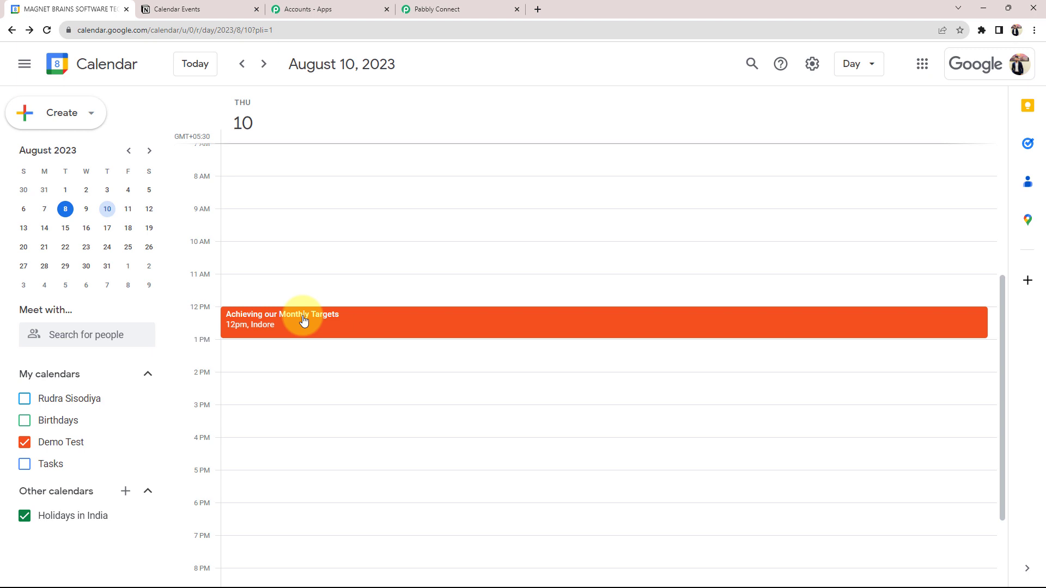
click(436, 9)
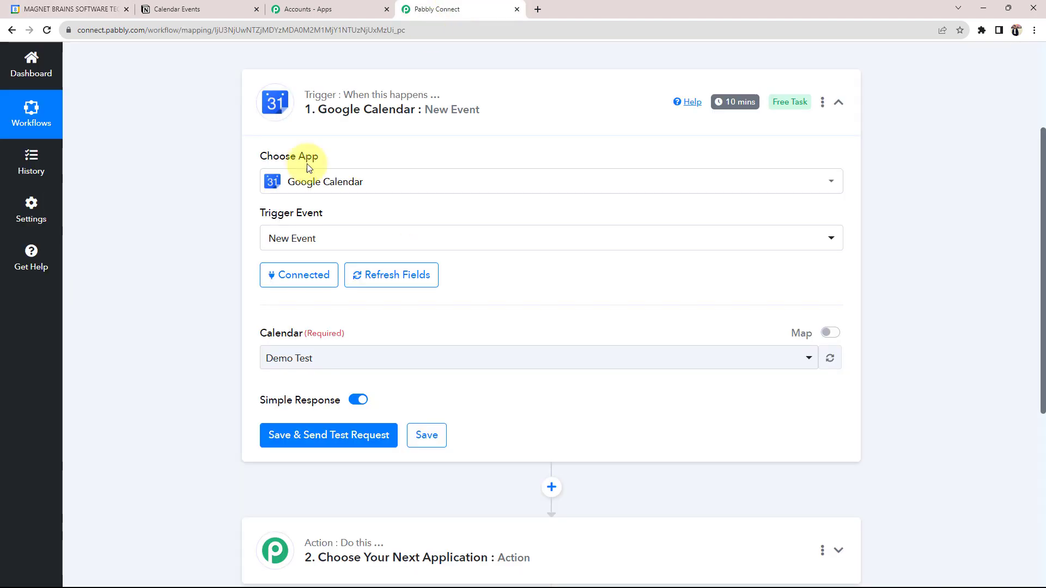
click(297, 438)
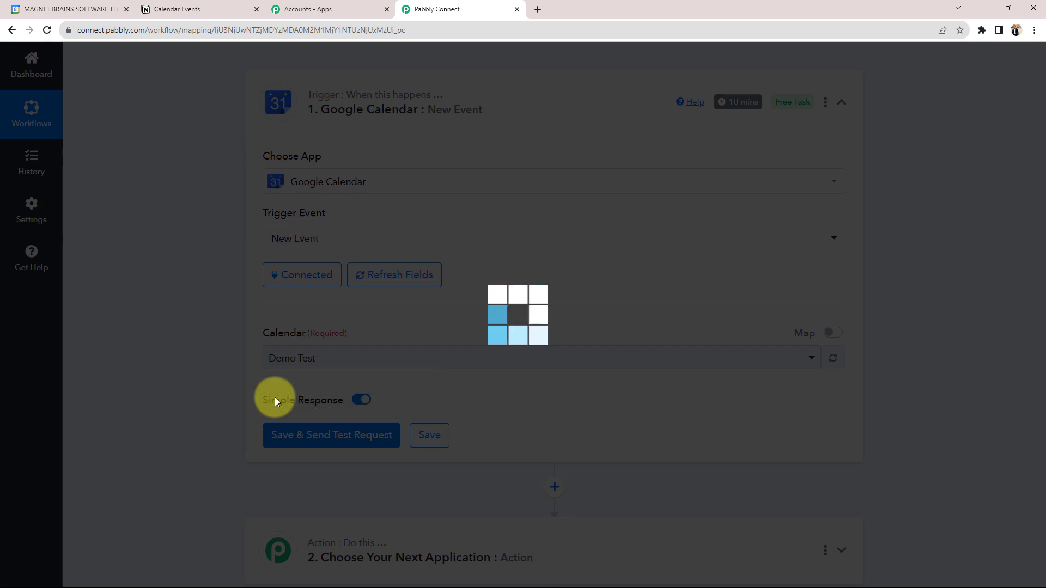
Review the trigger's received response, checking the summary, start date and time, location, organizer display name and full description.
scroll(208, 440, down, 5)
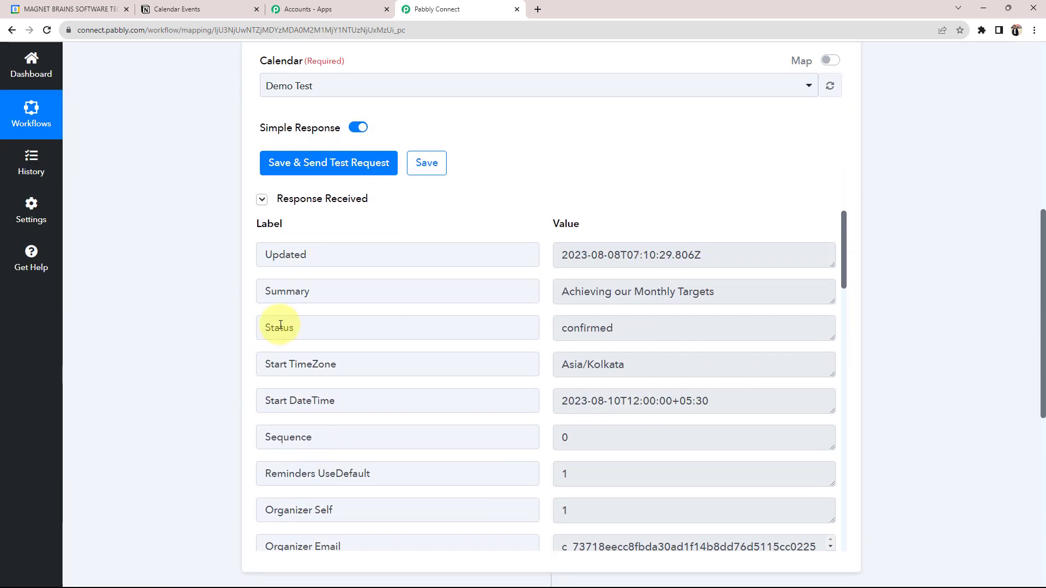
drag(715, 292, 538, 305)
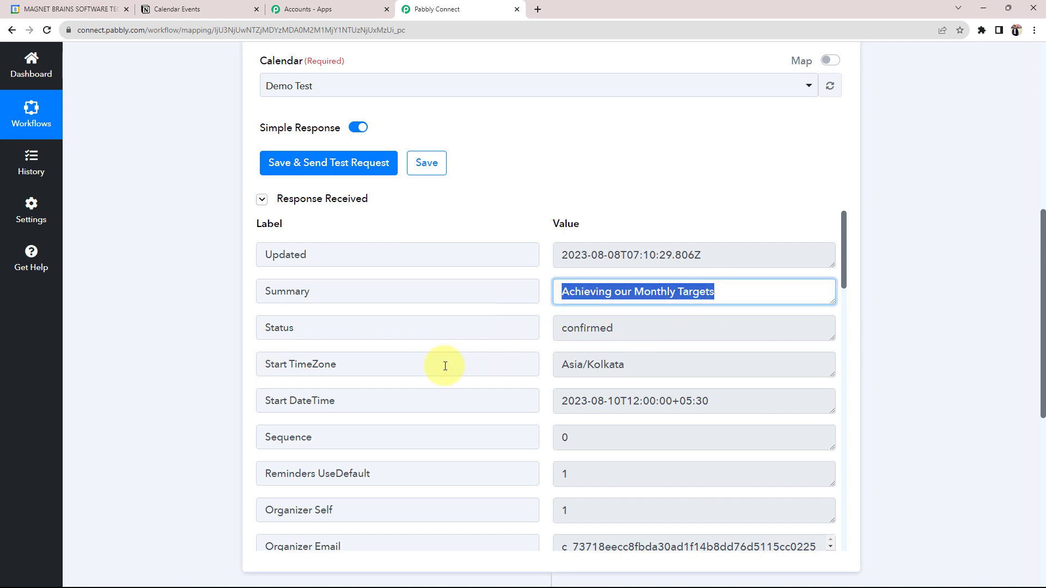
click(765, 389)
drag(765, 389, 598, 430)
scroll(599, 425, down, 4)
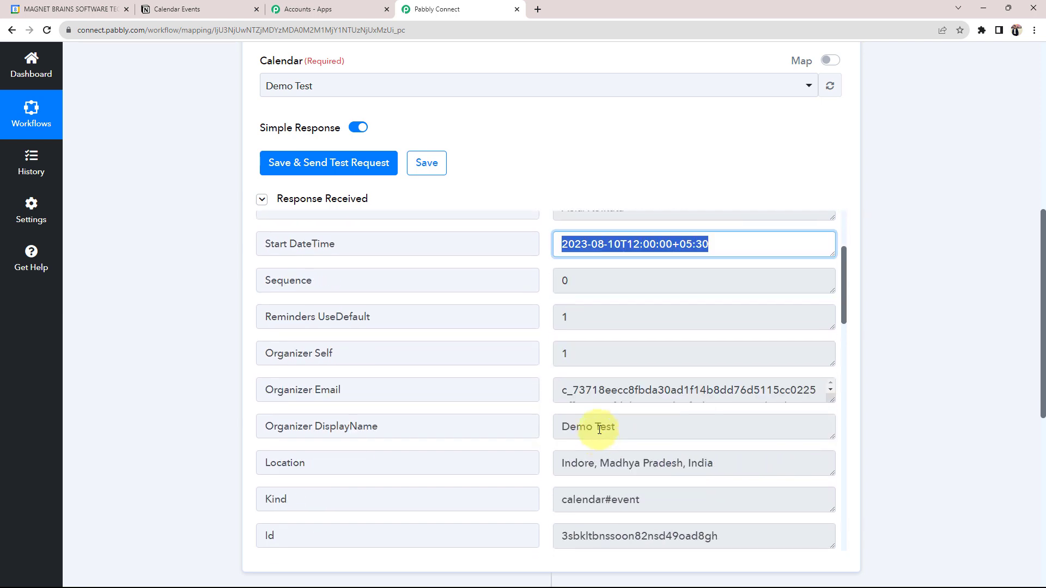
drag(708, 400, 501, 398)
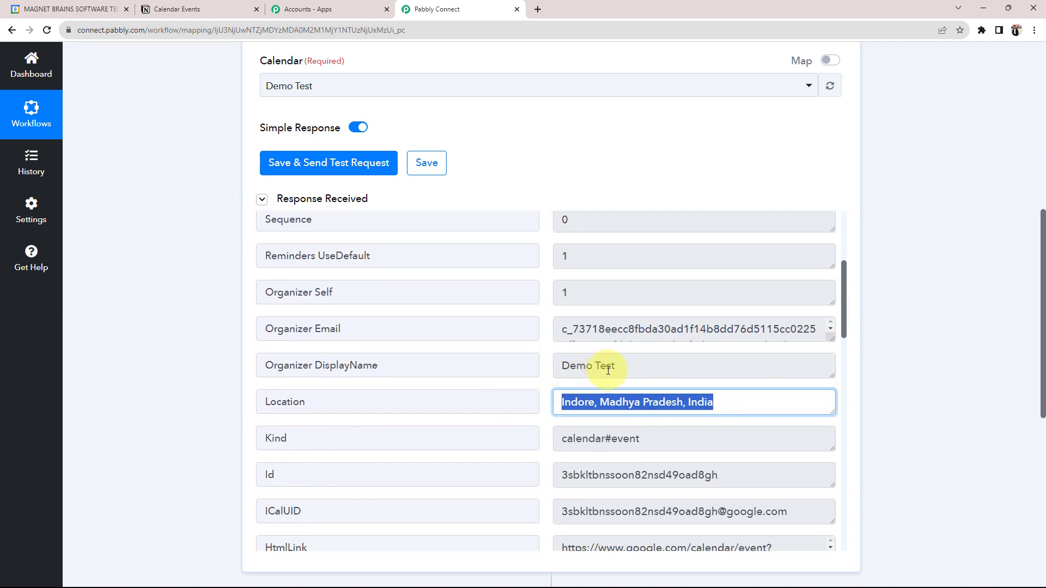
drag(602, 366, 544, 366)
scroll(744, 417, down, 4)
scroll(682, 426, down, 4)
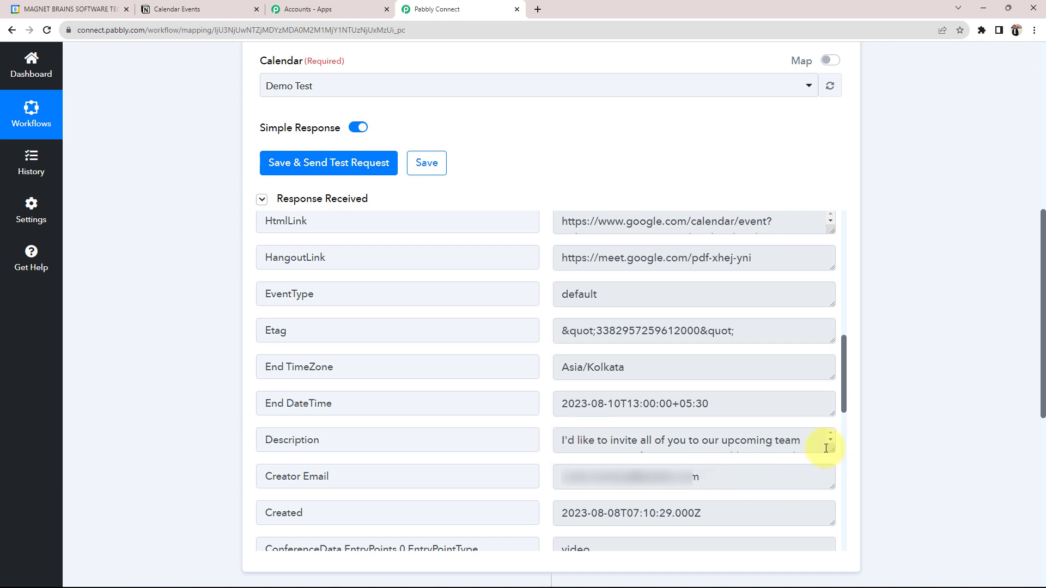
drag(829, 451, 822, 581)
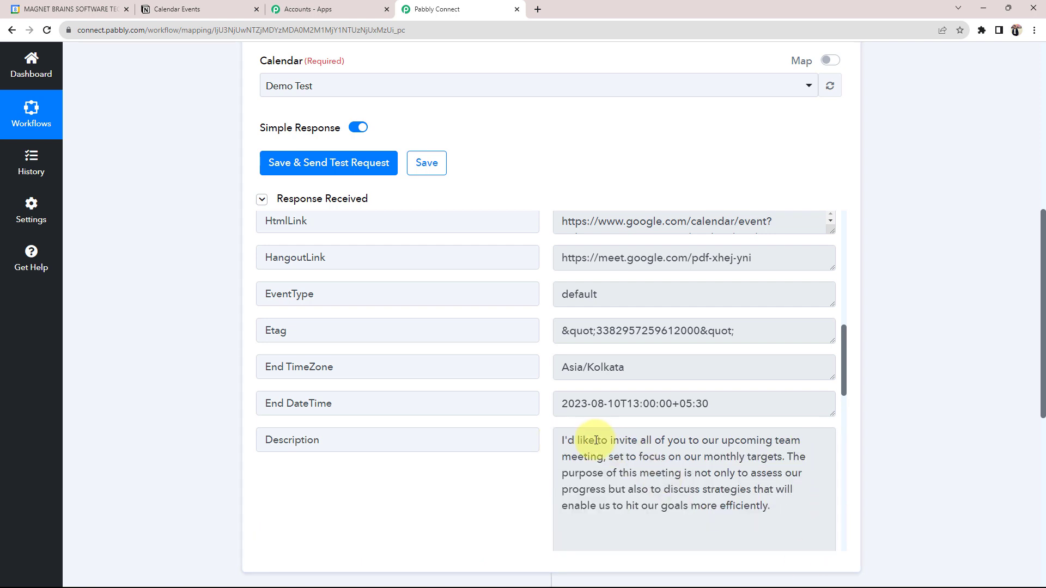
drag(563, 440, 792, 506)
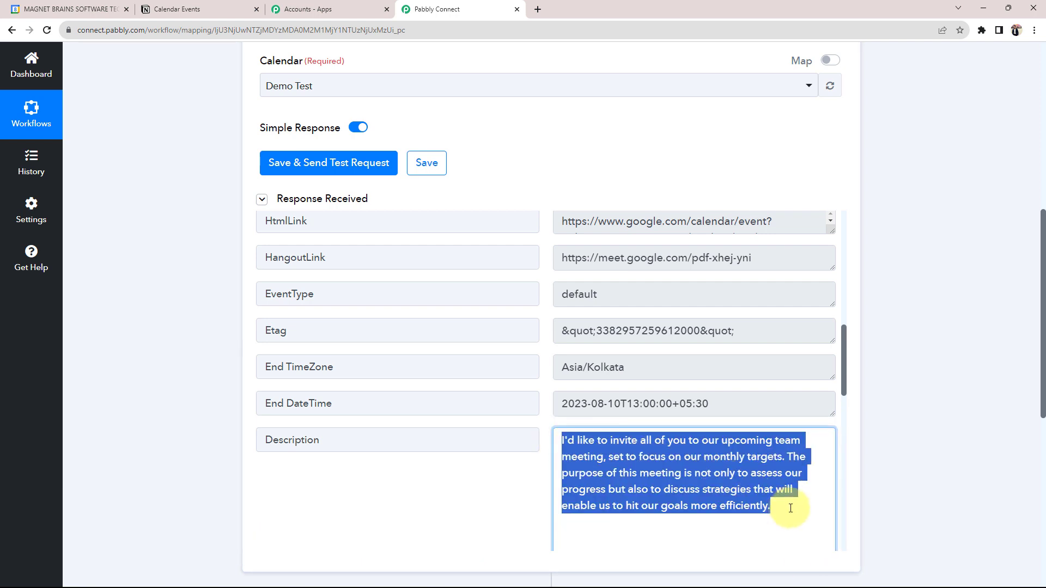
click(397, 476)
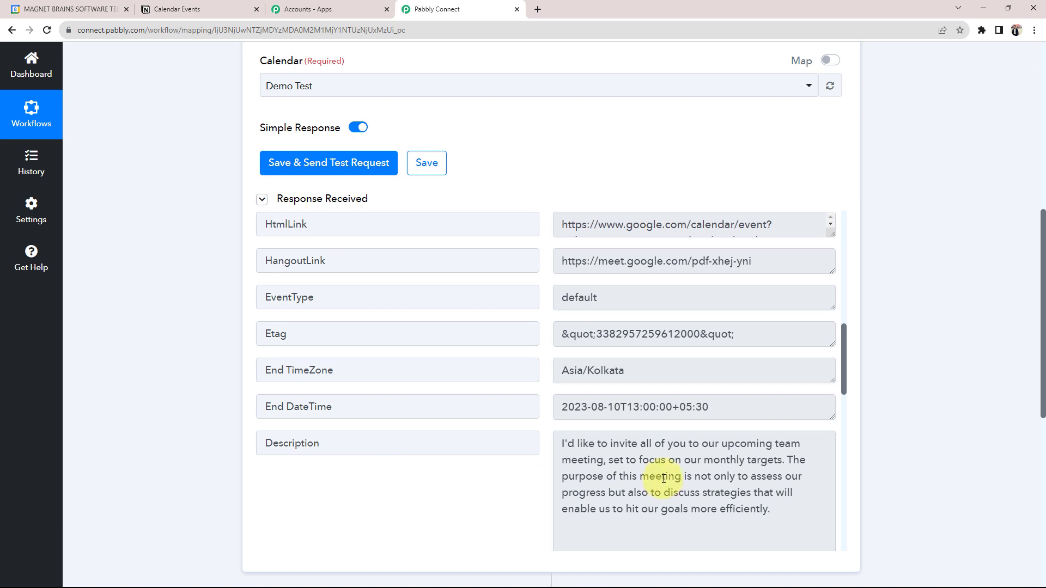
Examine the Start DateTime value in the Google Calendar trigger's response, and check the Date of Event column in the Notion Calendar Events database.
scroll(664, 479, up, 5)
scroll(178, 371, up, 8)
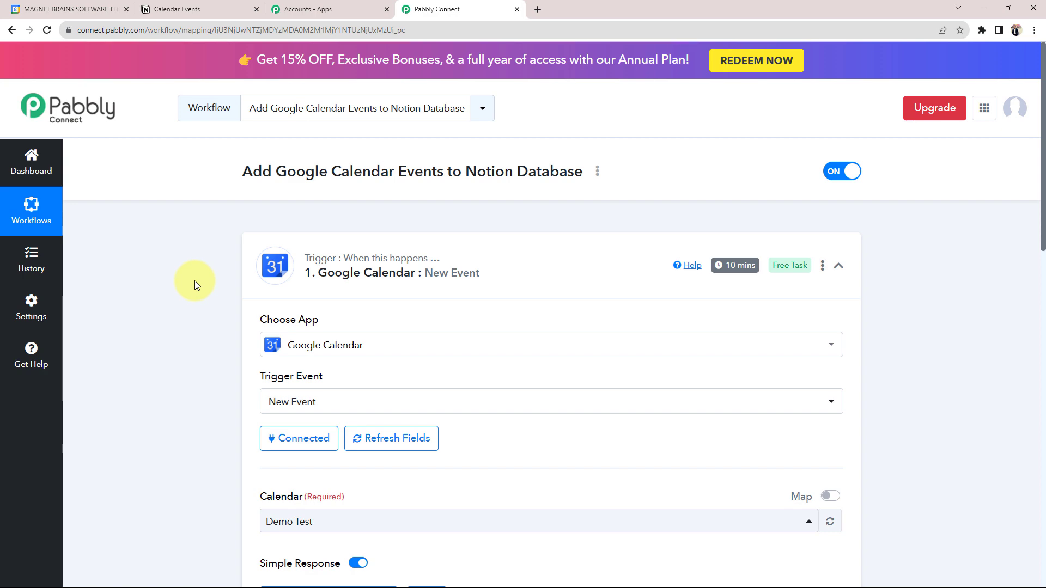
scroll(194, 280, down, 7)
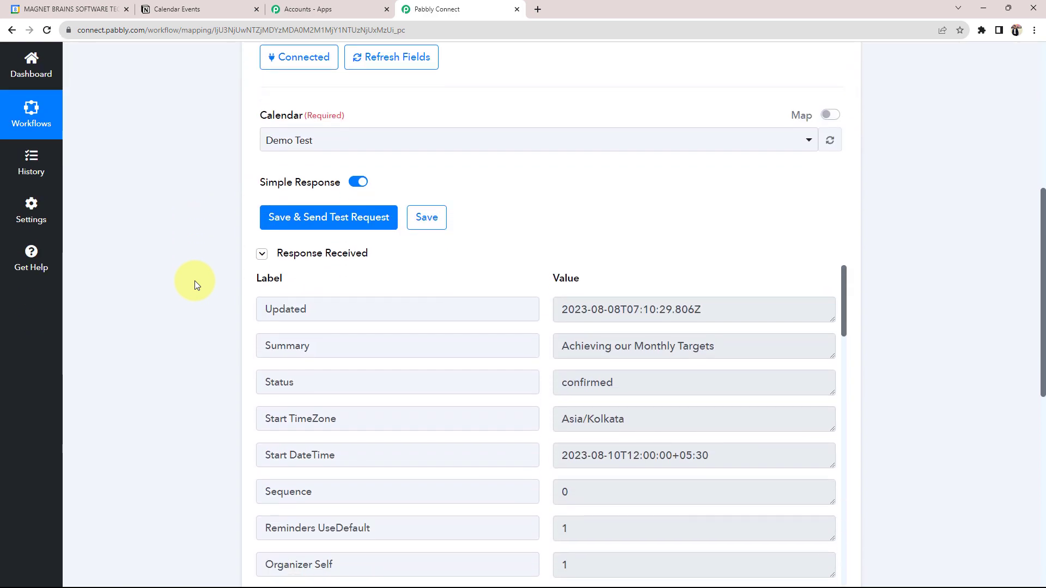
scroll(194, 280, down, 2)
scroll(705, 352, up, 4)
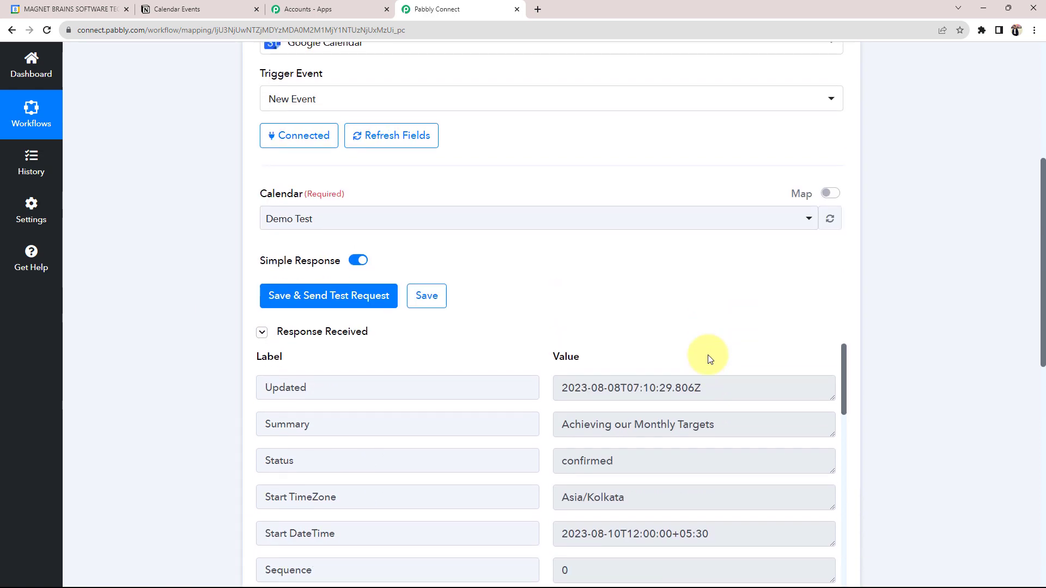
scroll(710, 360, down, 2)
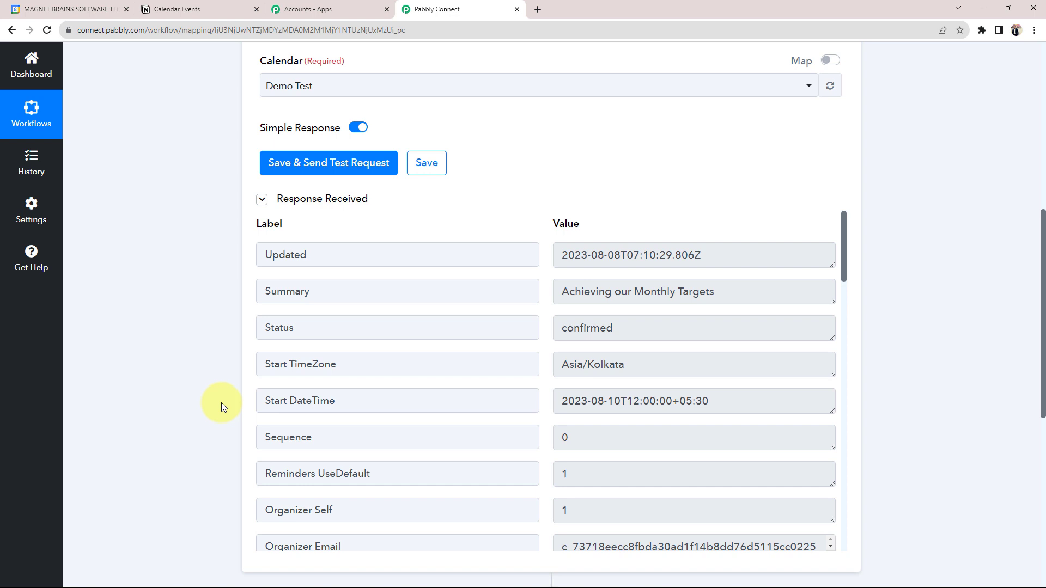
scroll(187, 390, down, 4)
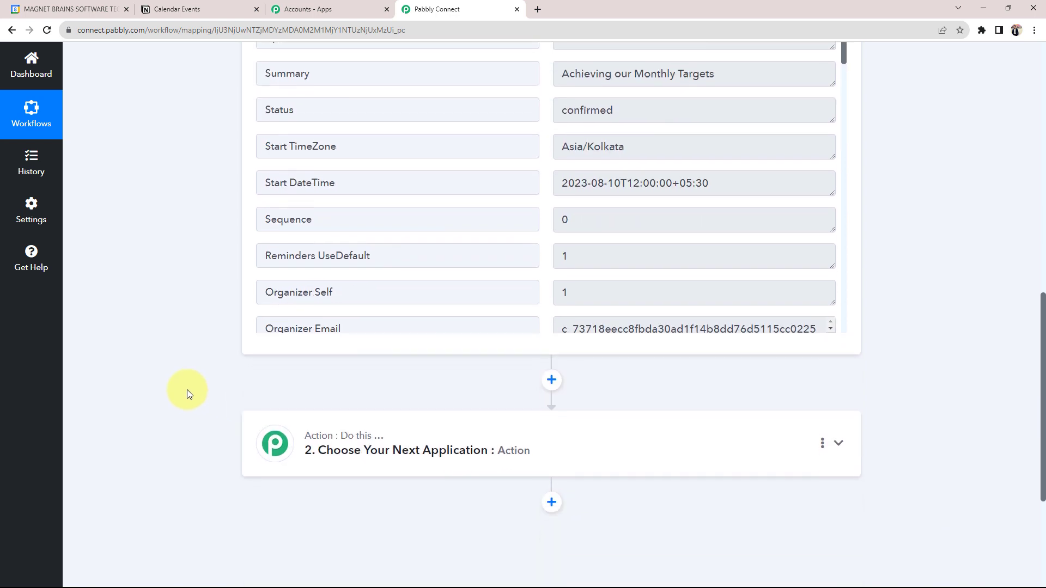
scroll(198, 277, up, 2)
scroll(576, 350, down, 2)
scroll(712, 224, up, 4)
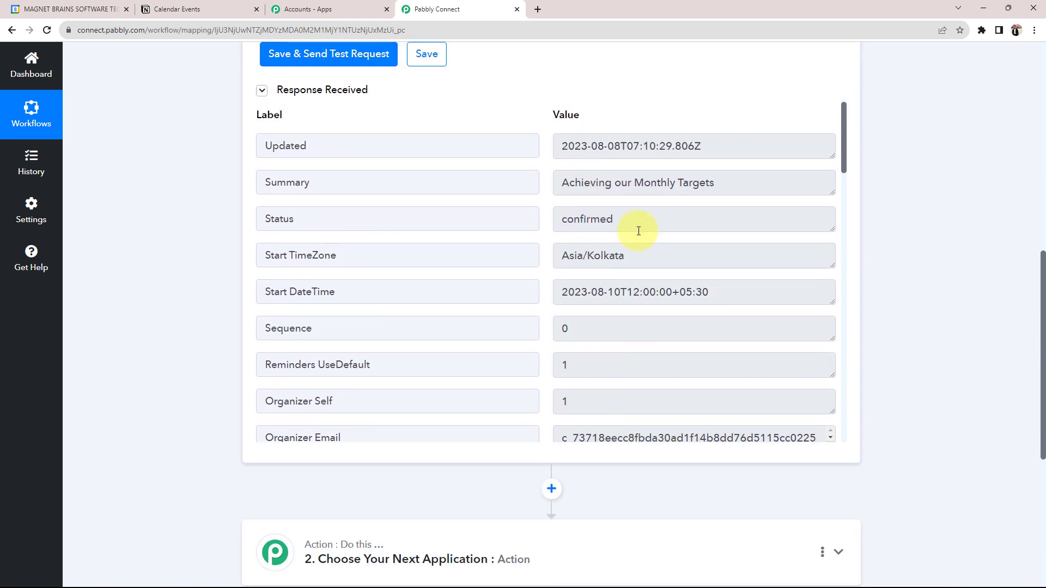
drag(709, 292, 555, 290)
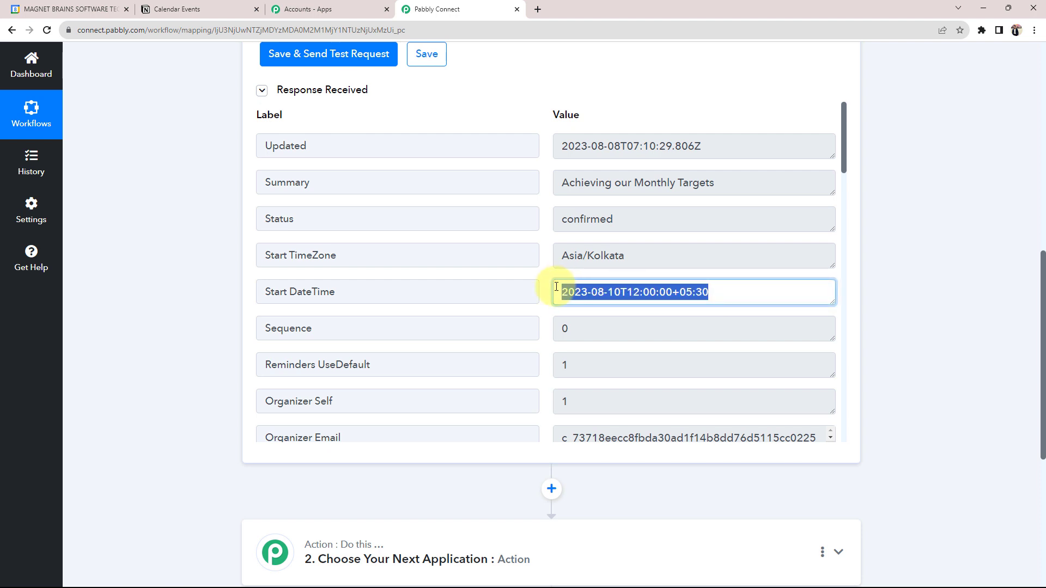
click(130, 333)
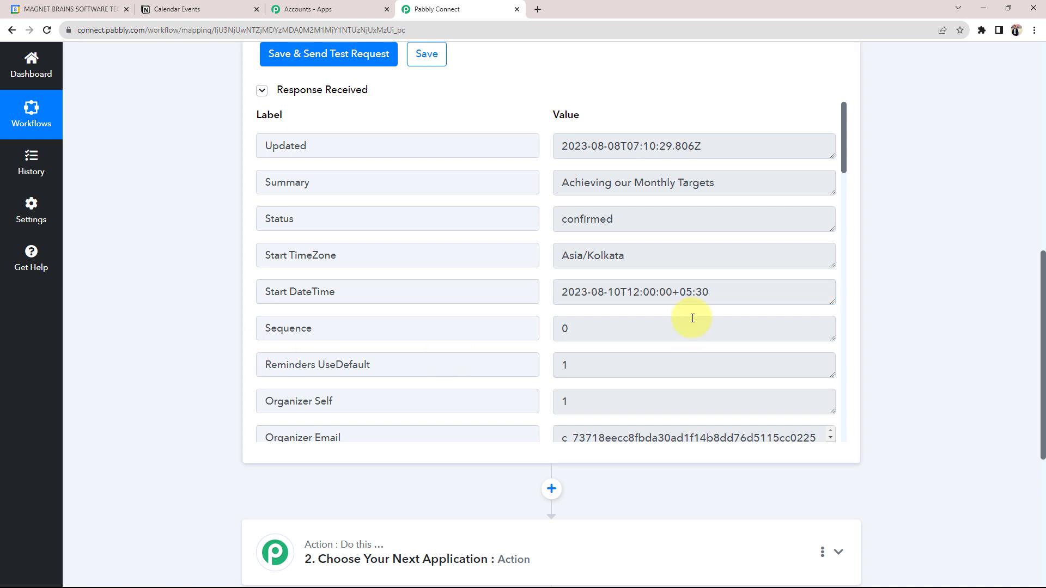
drag(709, 292, 555, 293)
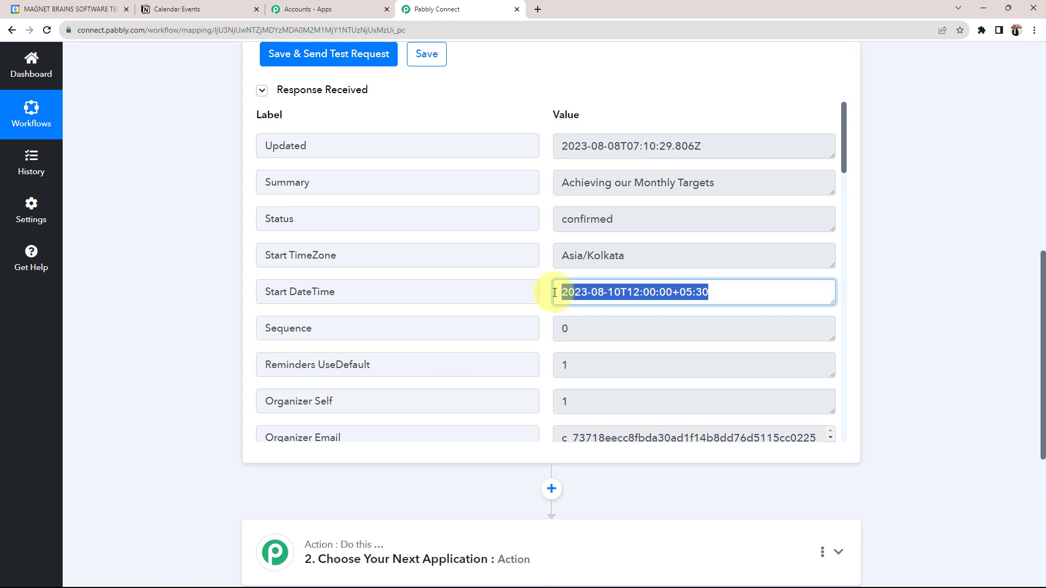
click(162, 320)
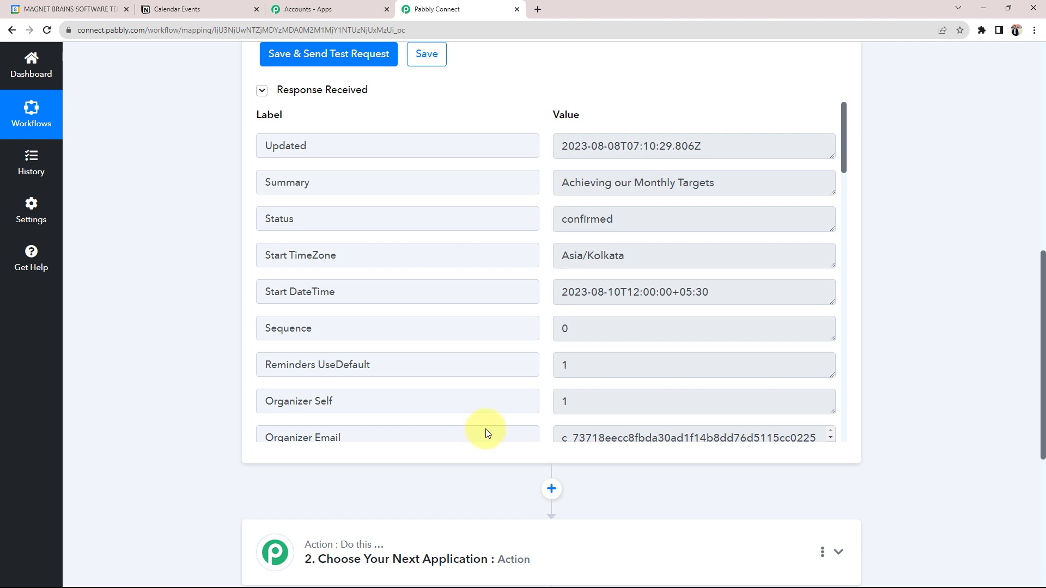
click(183, 6)
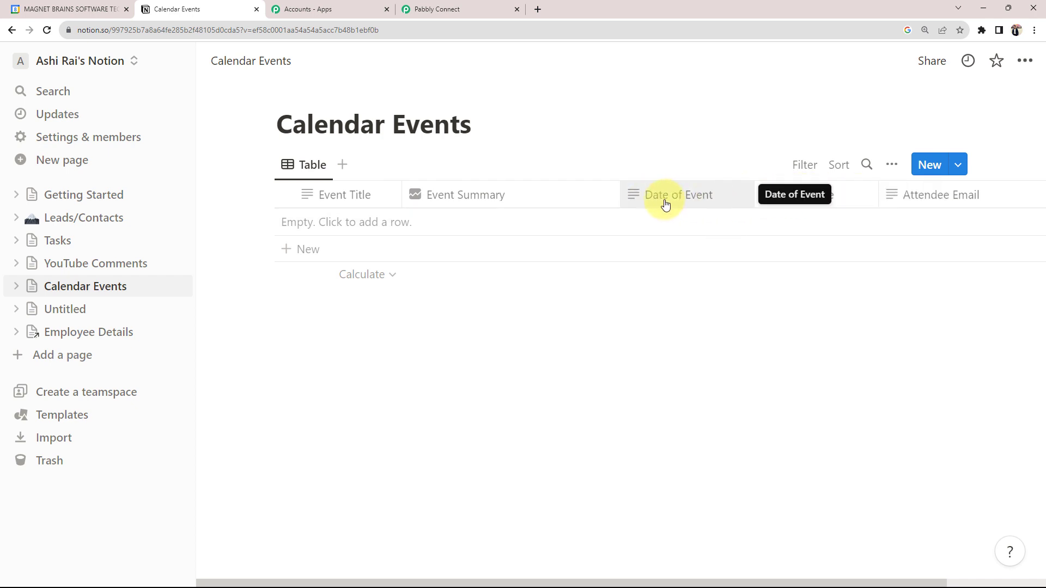
Back in Pabbly Connect, choose Date/Time Formatter by Pabbly as the app for the workflow's second step.
click(455, 9)
scroll(210, 357, down, 5)
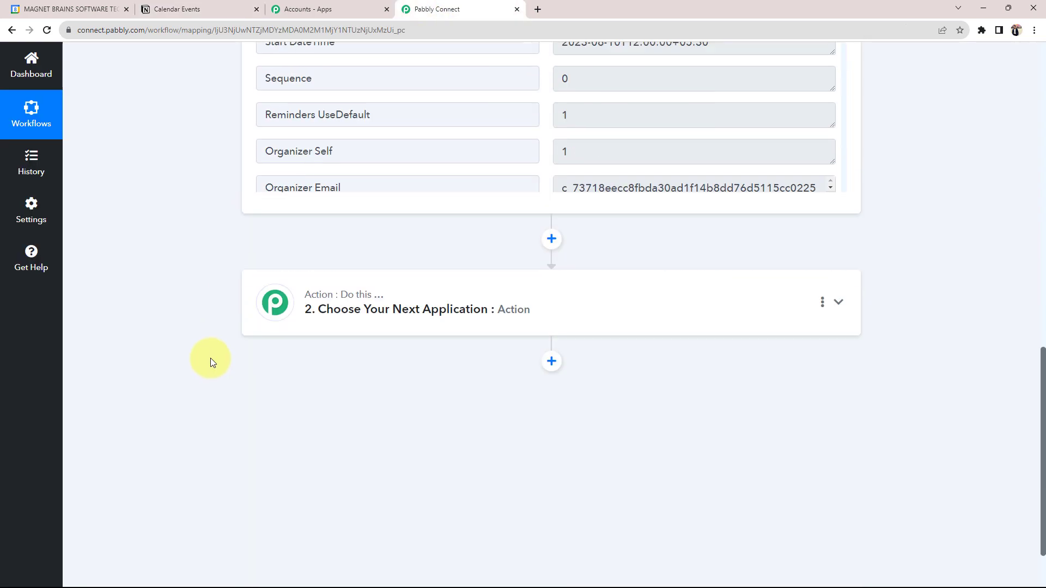
click(368, 282)
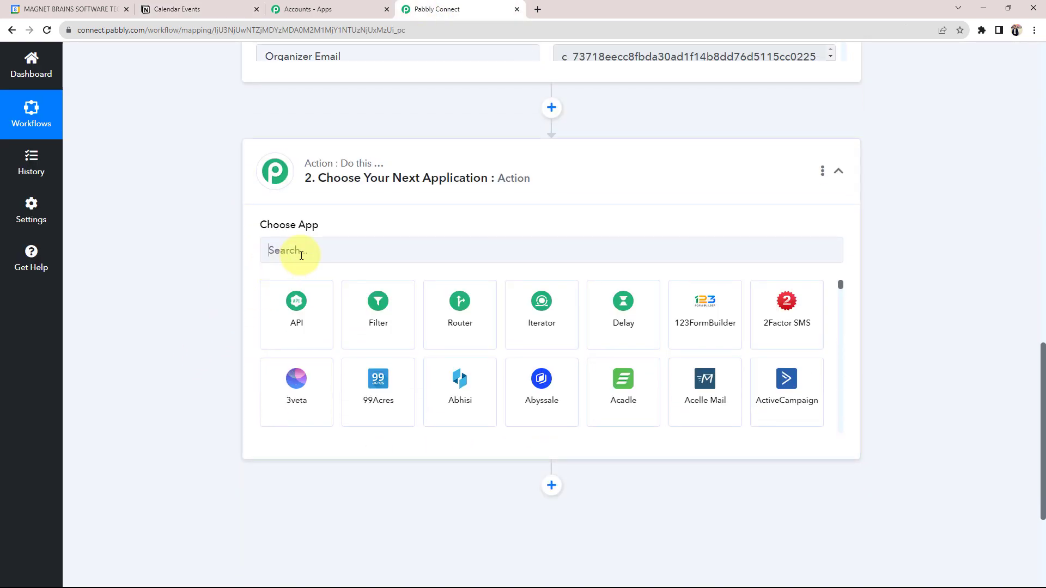
click(301, 256)
text(date)
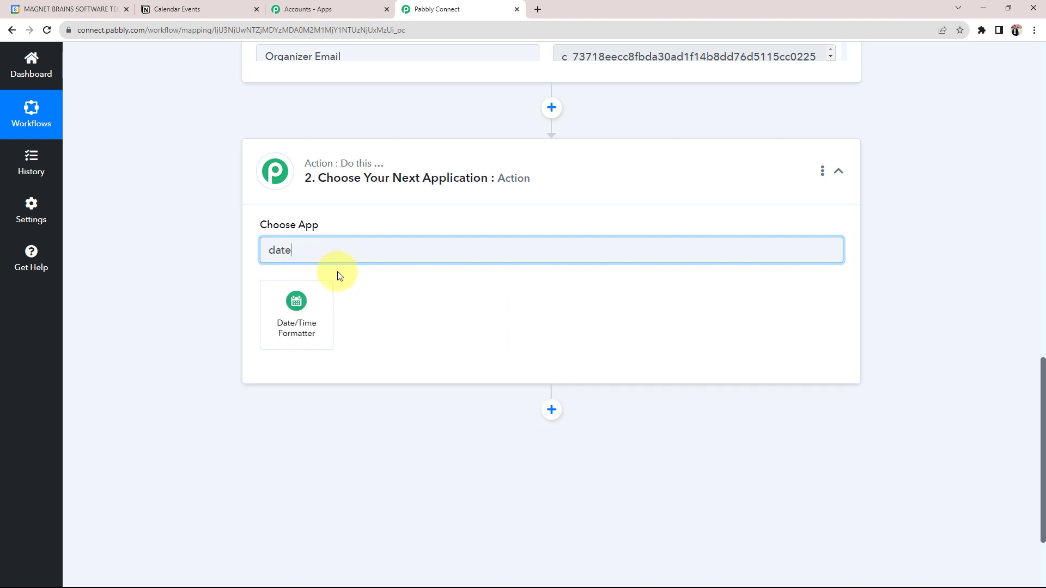
click(298, 314)
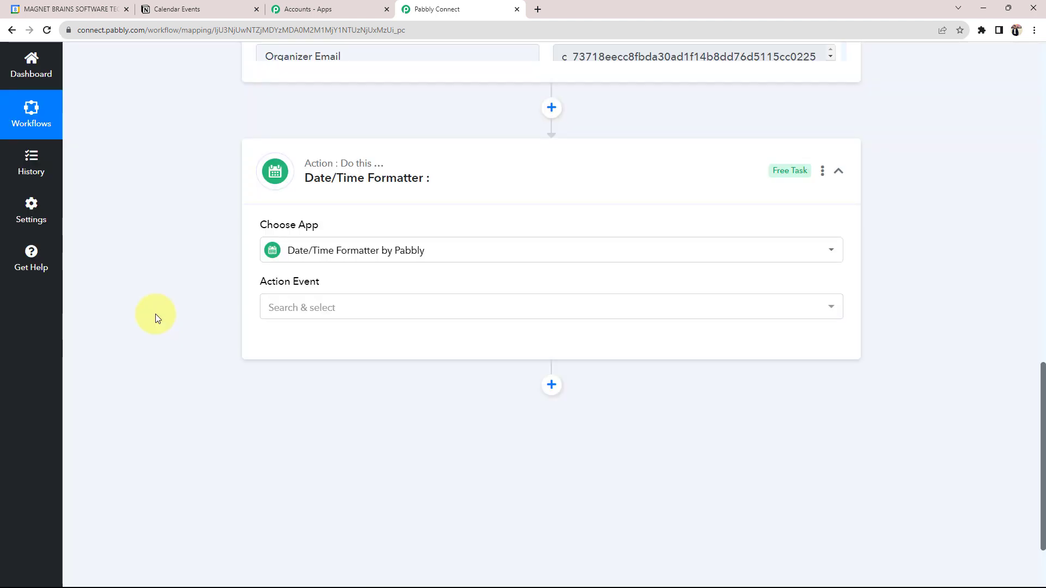
Set the formatter's action event to Format Date with Time Zone and connect it.
click(282, 310)
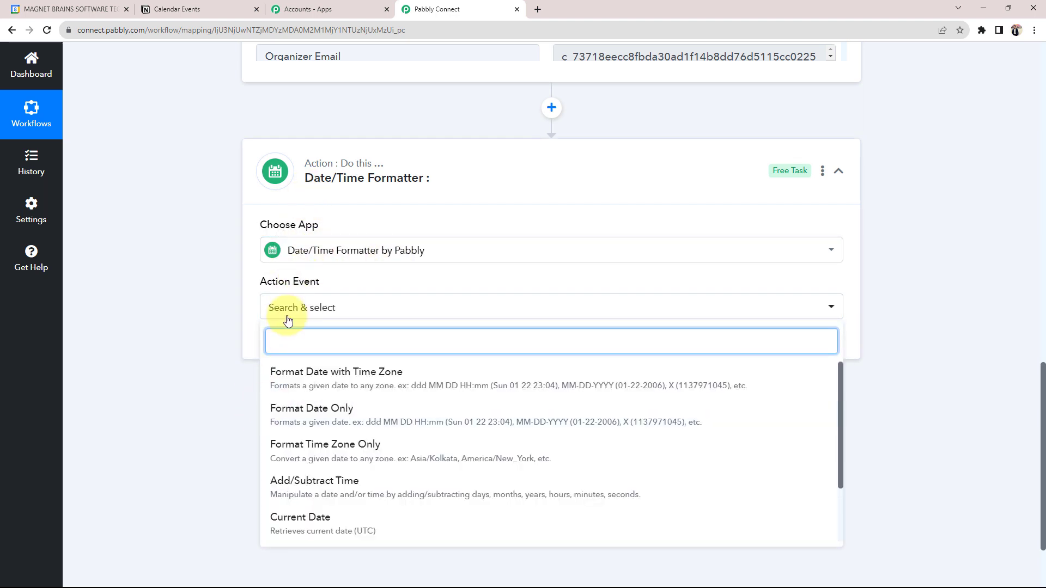
click(305, 372)
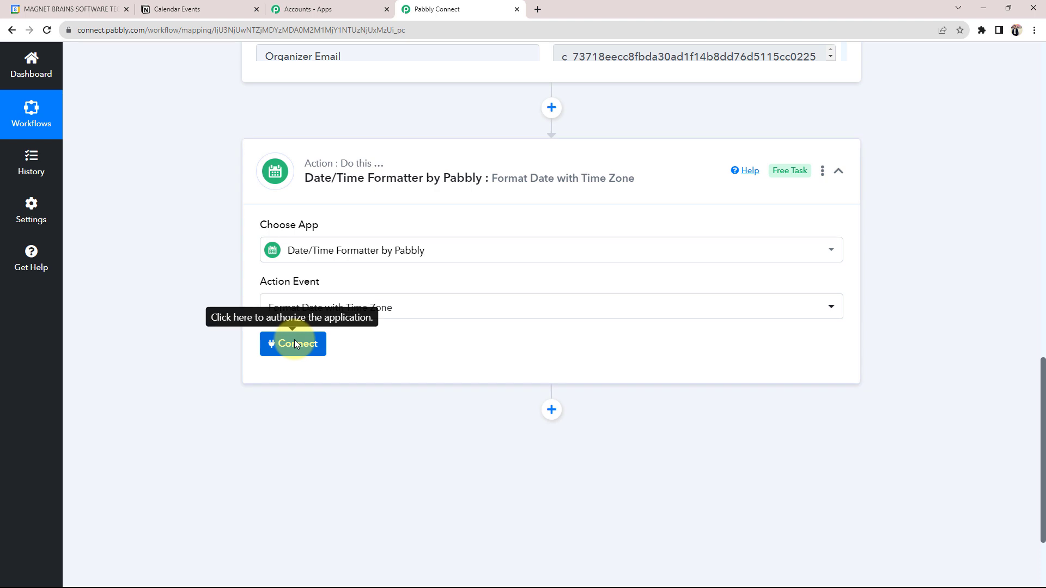
click(294, 343)
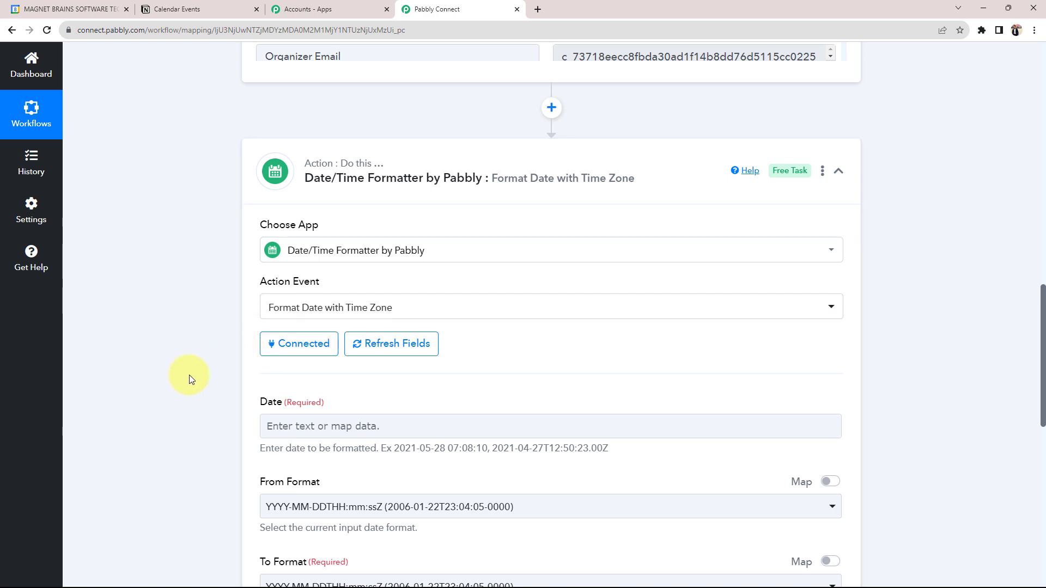
Review the formatter's date, format and timezone fields alongside the Start DateTime value in the trigger response.
scroll(189, 375, down, 3)
scroll(188, 280, down, 2)
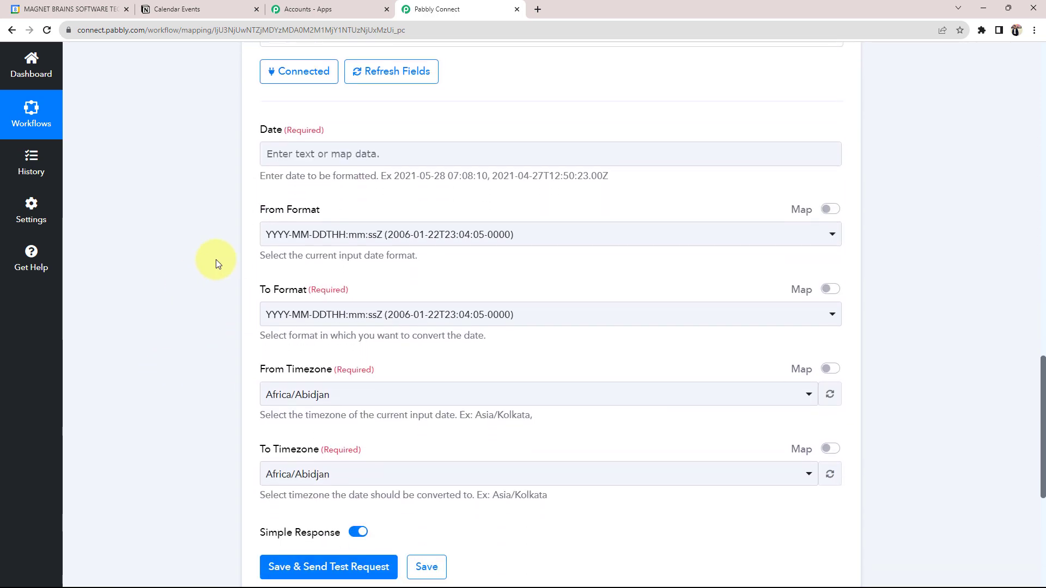
drag(251, 131, 277, 133)
click(188, 171)
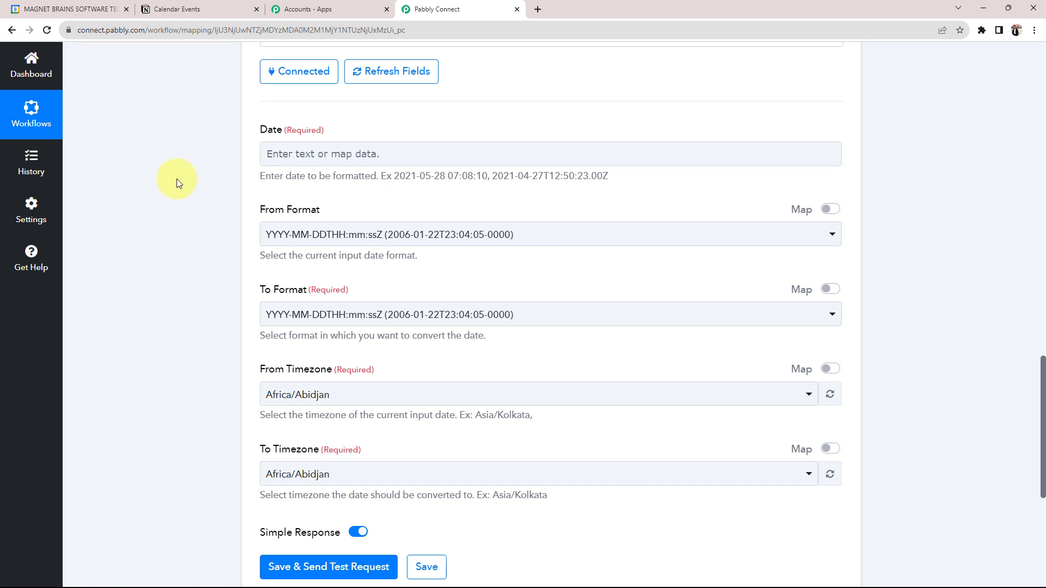
scroll(187, 207, up, 9)
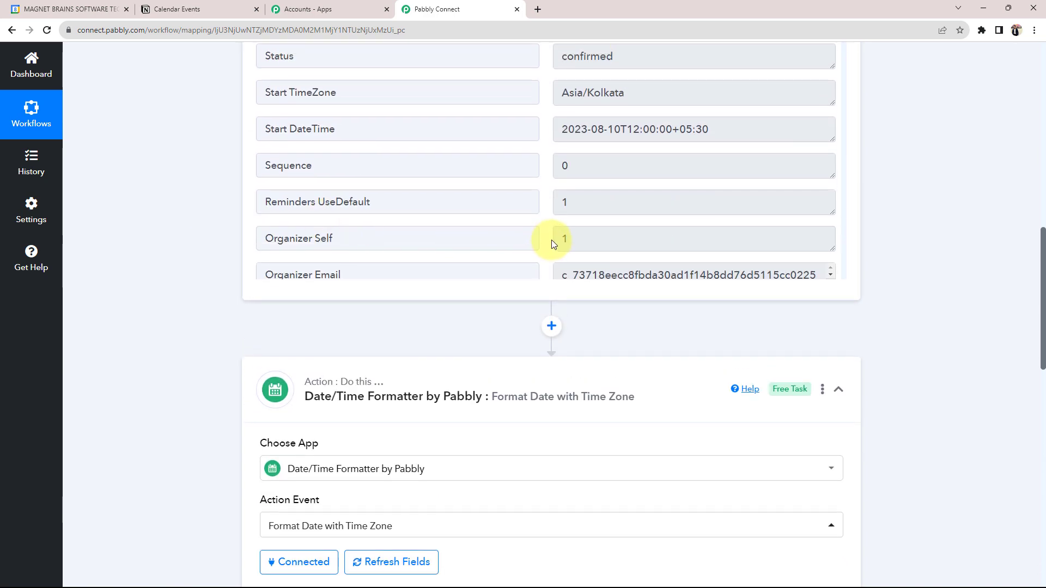
scroll(551, 239, up, 4)
drag(720, 203, 542, 205)
scroll(73, 288, down, 12)
click(286, 317)
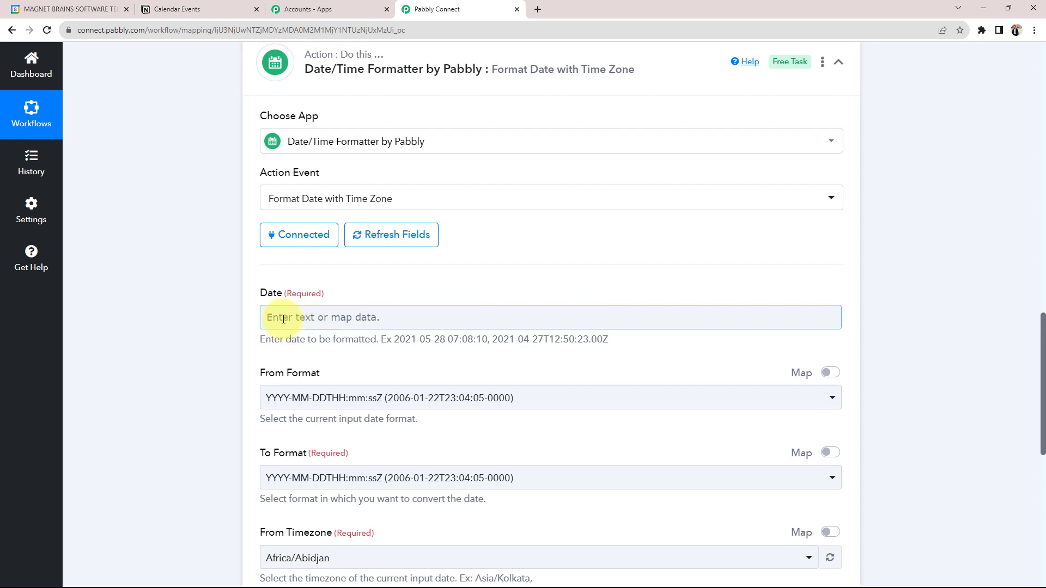
click(80, 325)
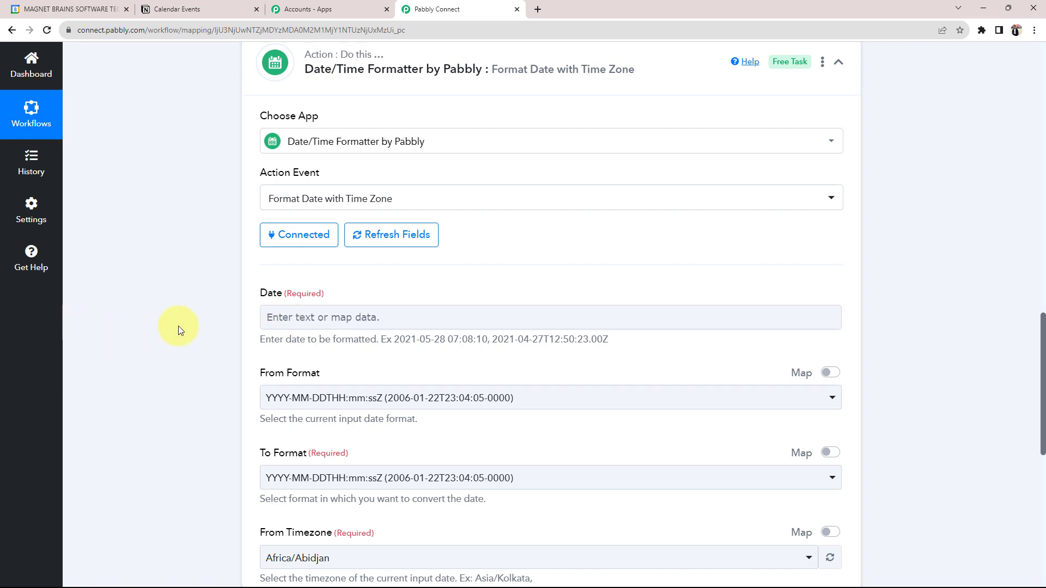
Map the formatter's Date field to the Start DateTime from the Google Calendar New Event step.
scroll(178, 325, down, 2)
click(273, 214)
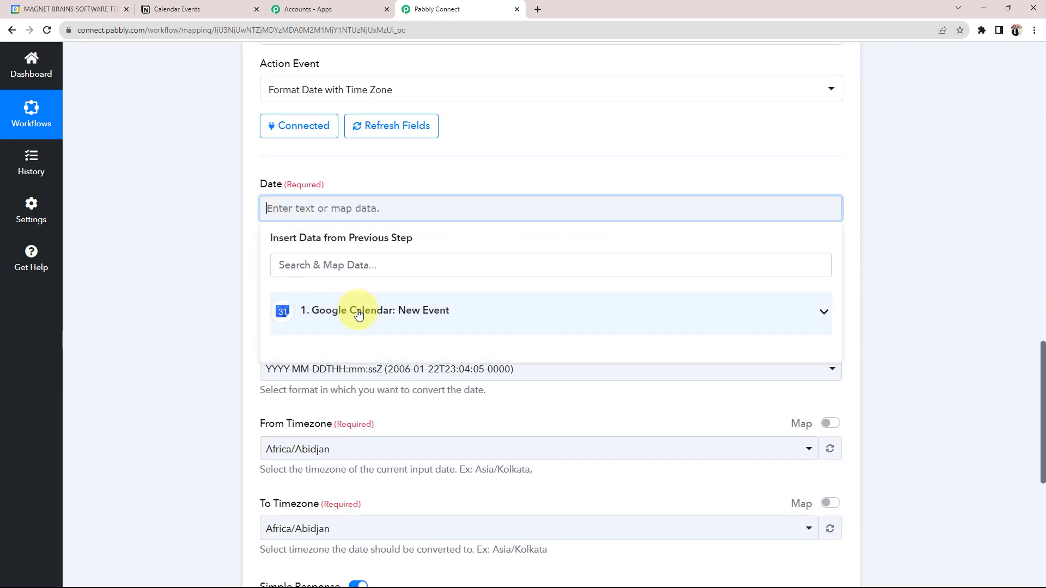
click(821, 321)
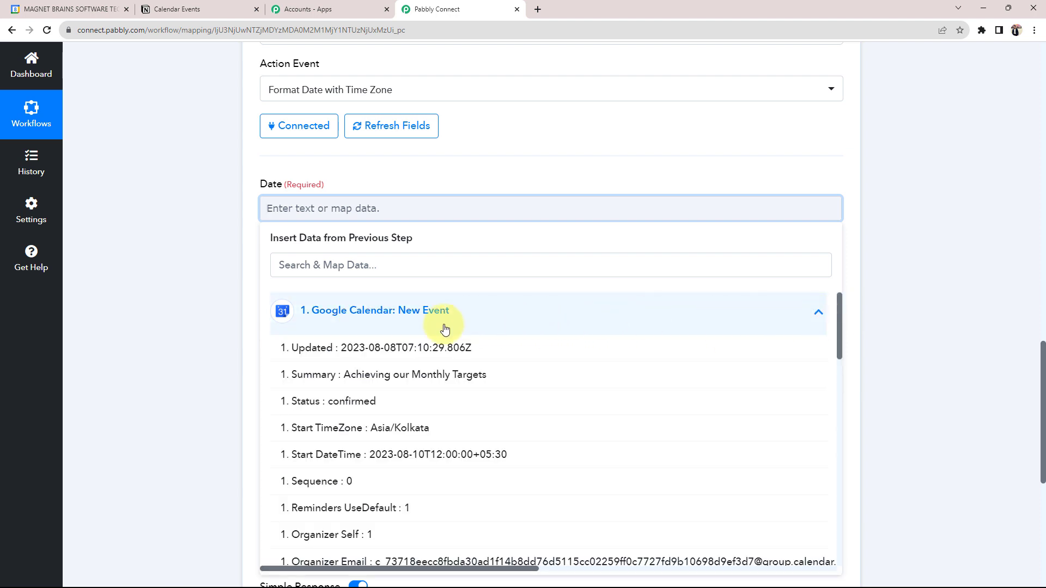
click(385, 456)
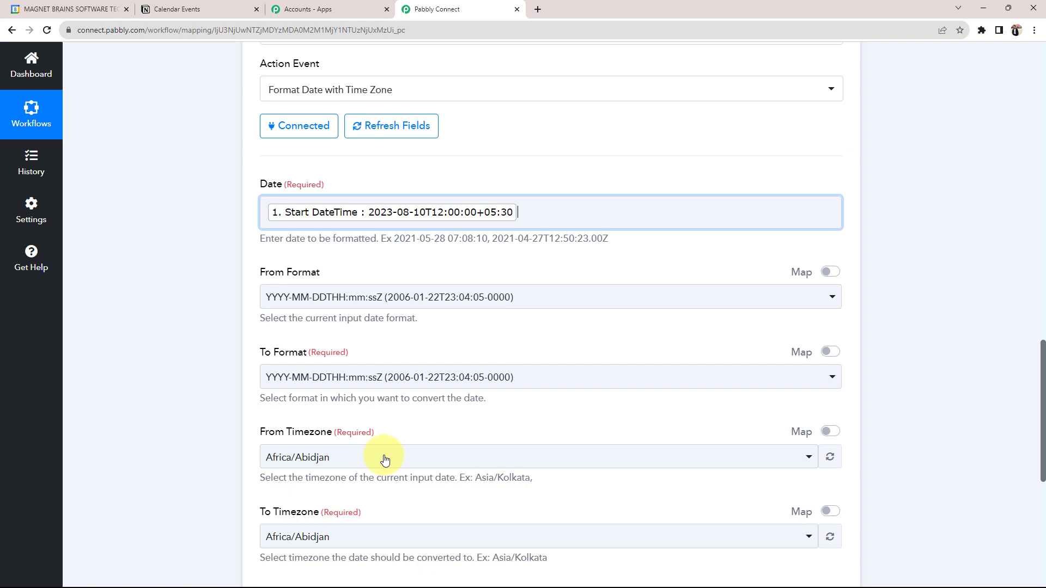
click(175, 318)
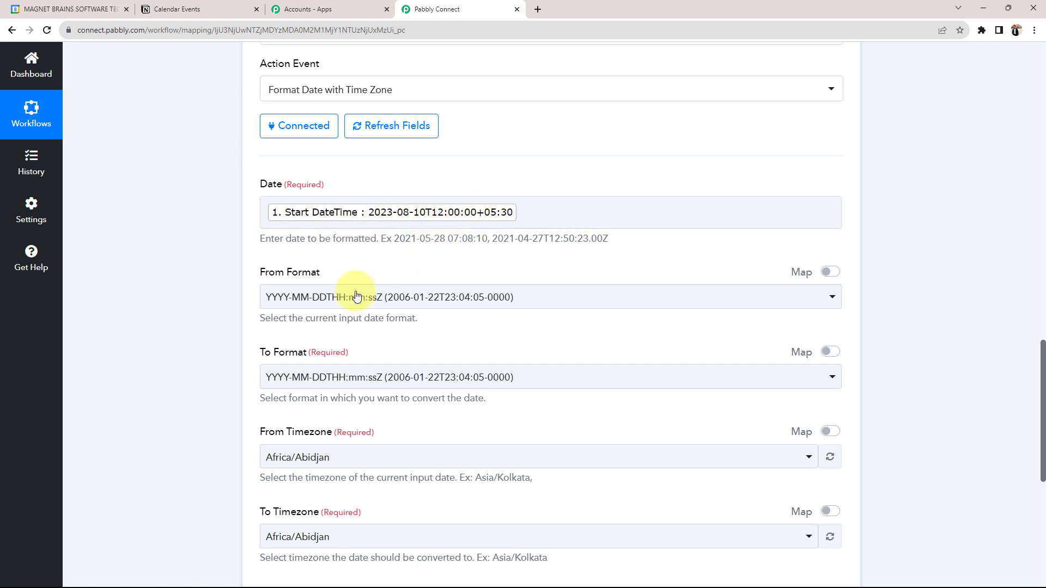
Set the formatter's To Format to YYYY-MM-DD HH:mm:ss.
scroll(184, 375, down, 2)
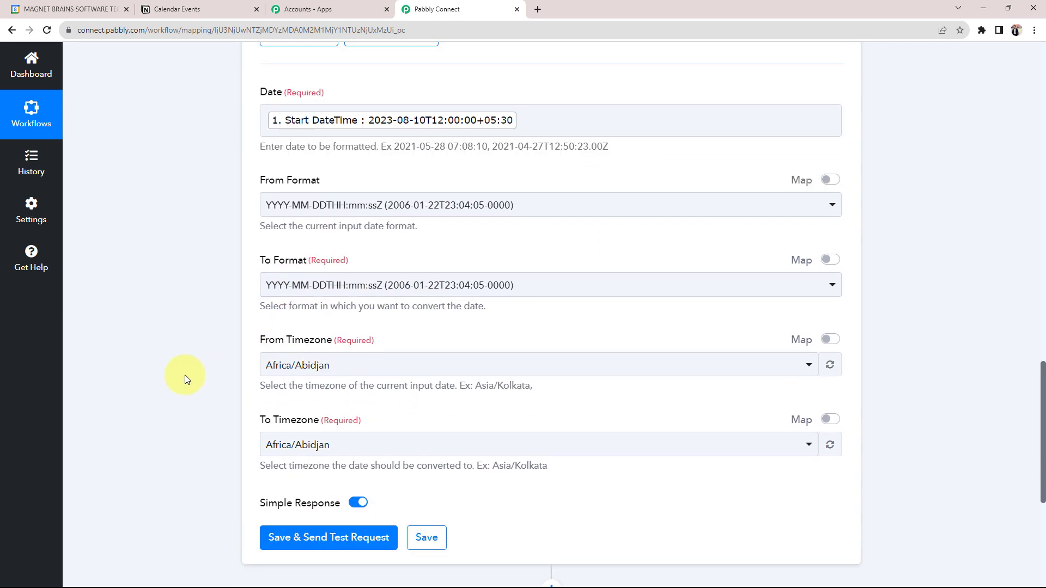
click(297, 281)
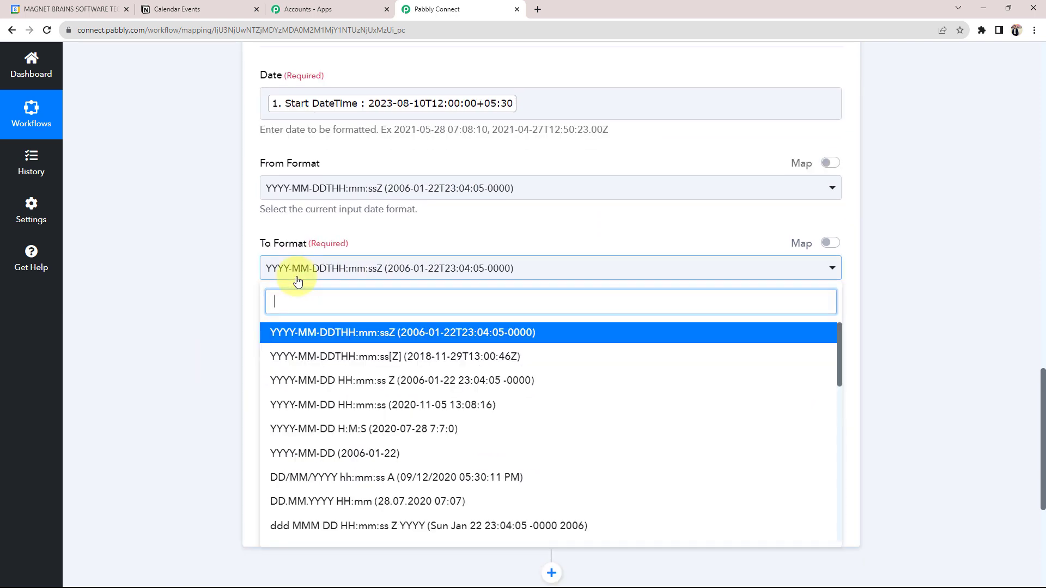
click(303, 406)
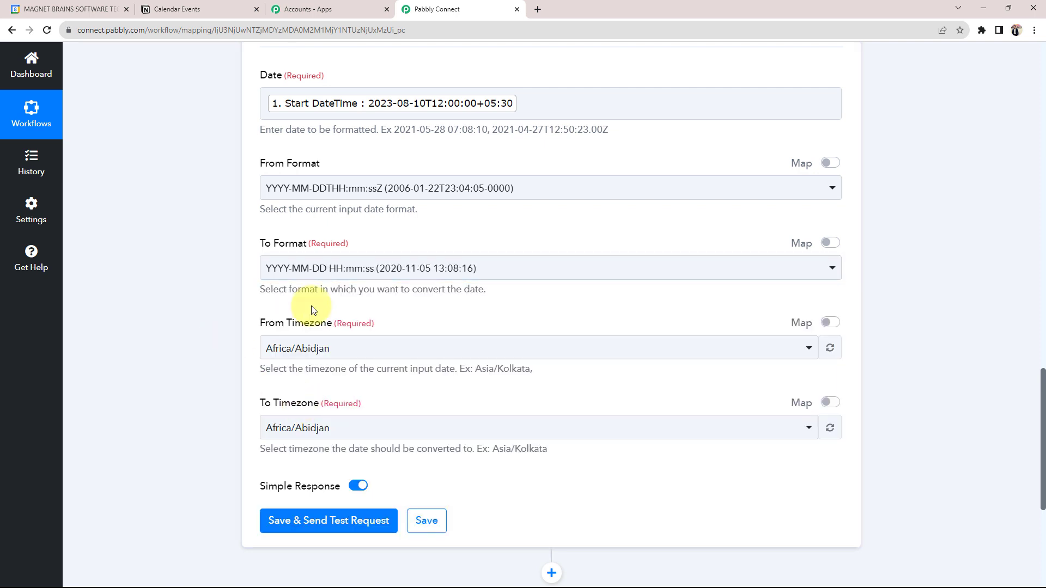
Set both the From Timezone and To Timezone of the date formatter to Asia/Kolkata.
scroll(164, 328, down, 2)
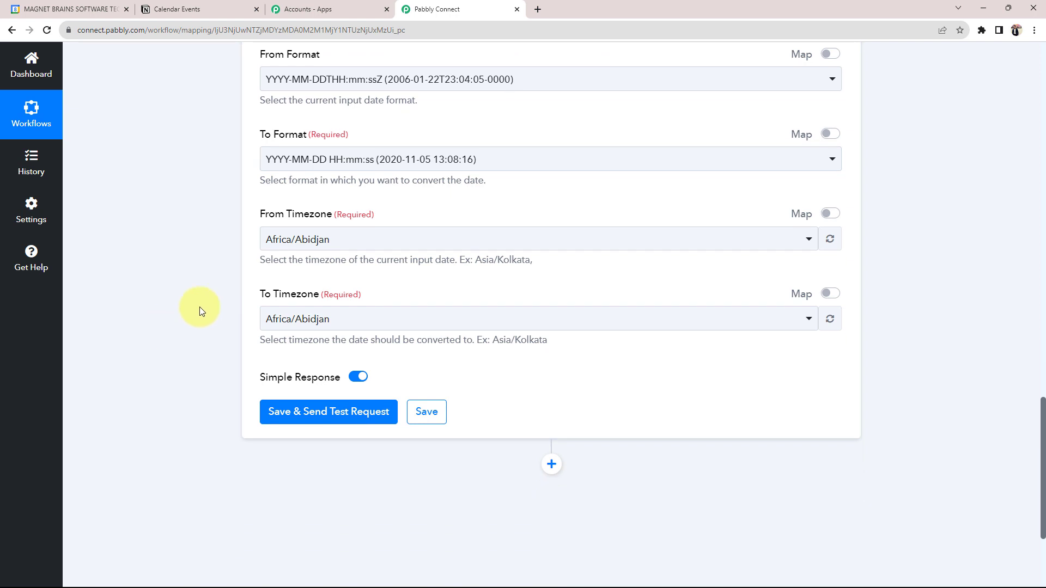
click(278, 239)
text(as)
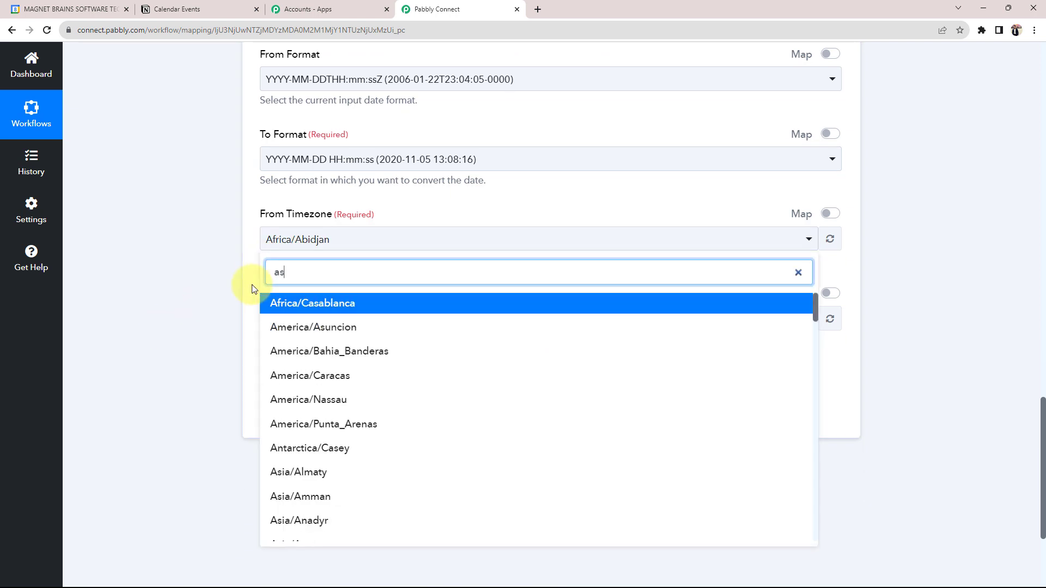
text(ia)
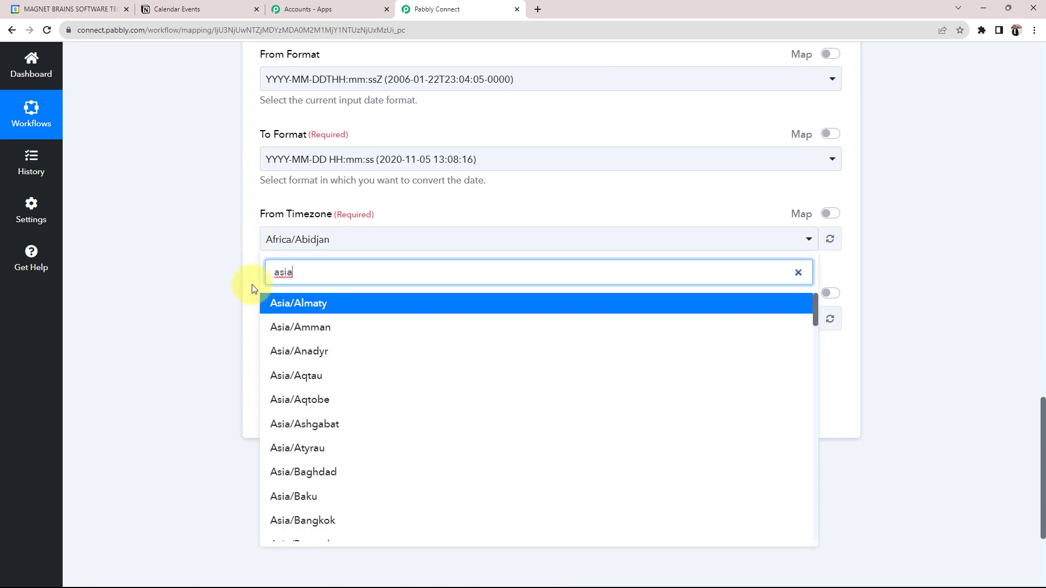
text(/kol)
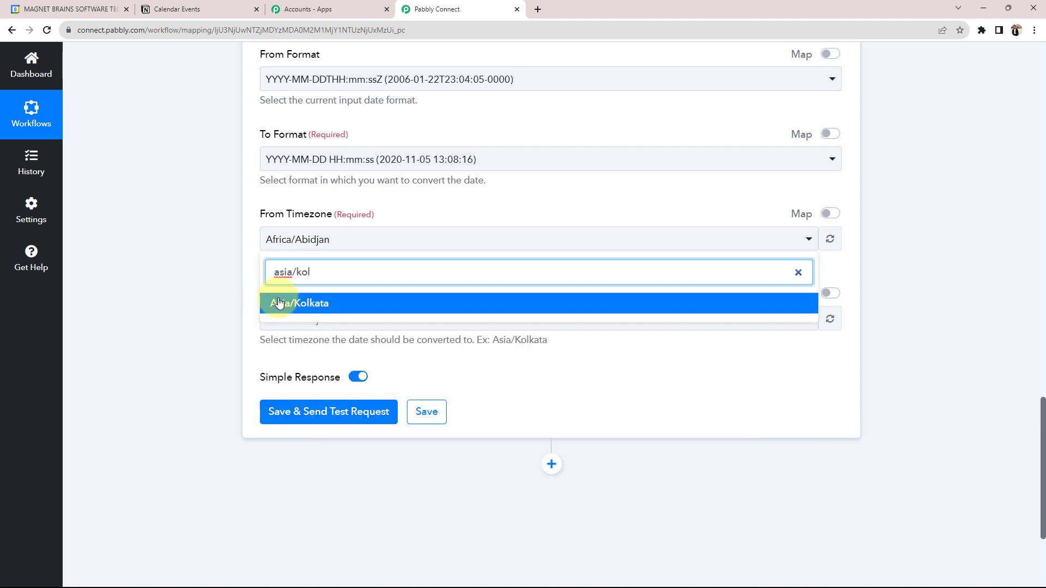
click(271, 303)
click(304, 318)
text(asia/kol)
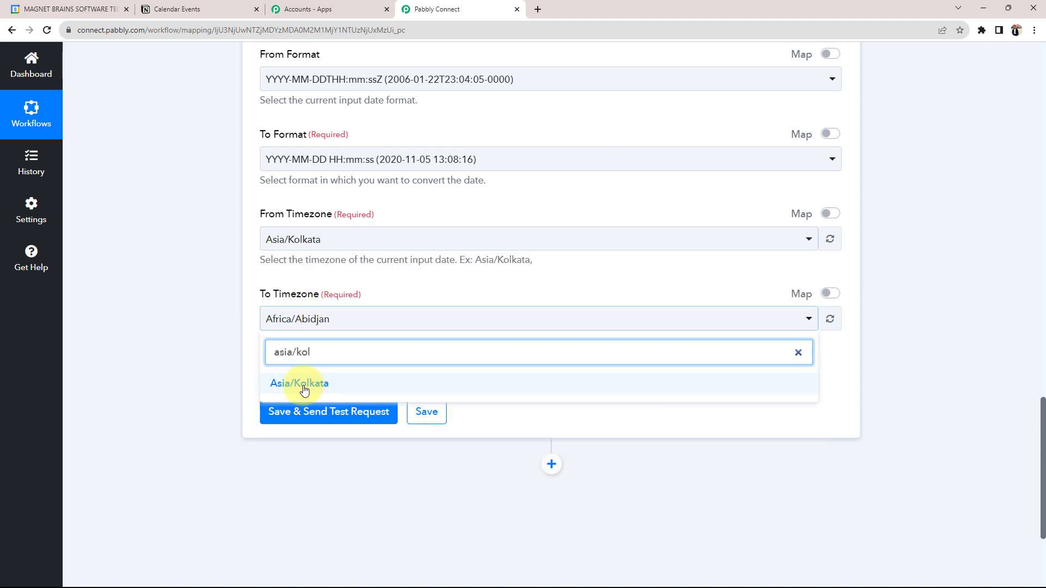
click(304, 387)
Save the date formatter step with a test request and check the date and time in the returned Result.
click(311, 421)
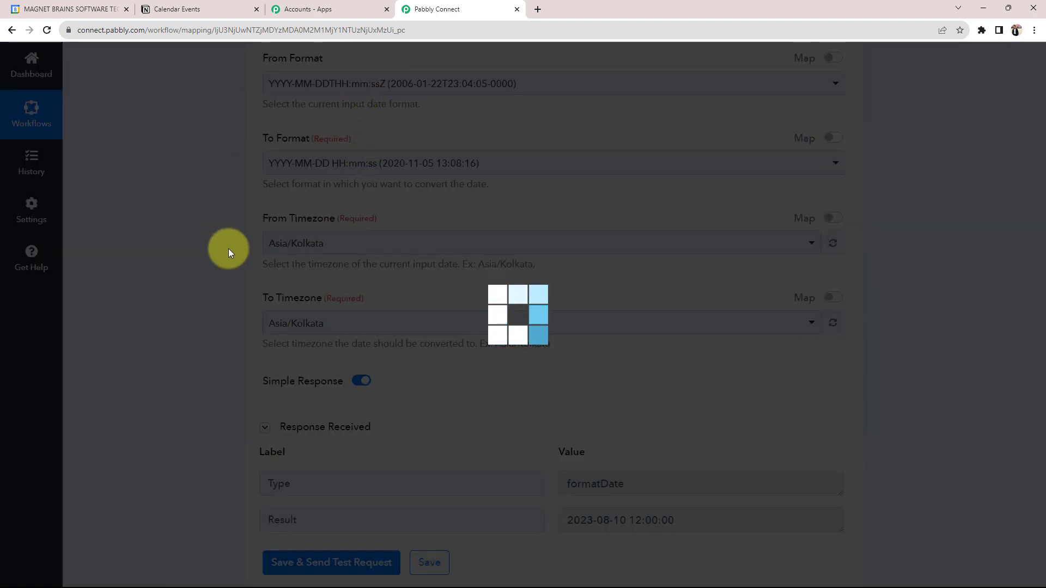
scroll(205, 444, down, 2)
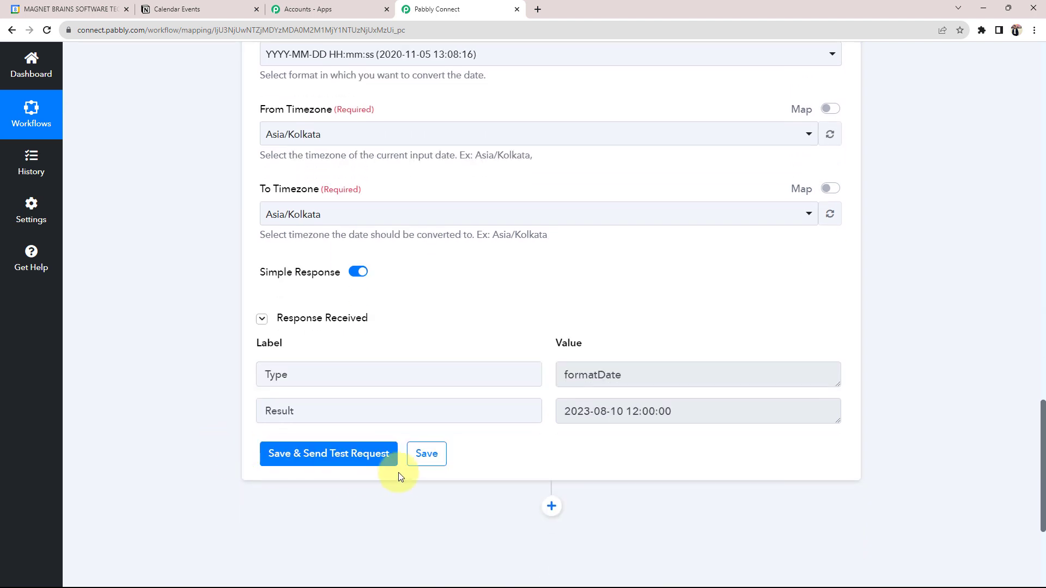
double_click(611, 411)
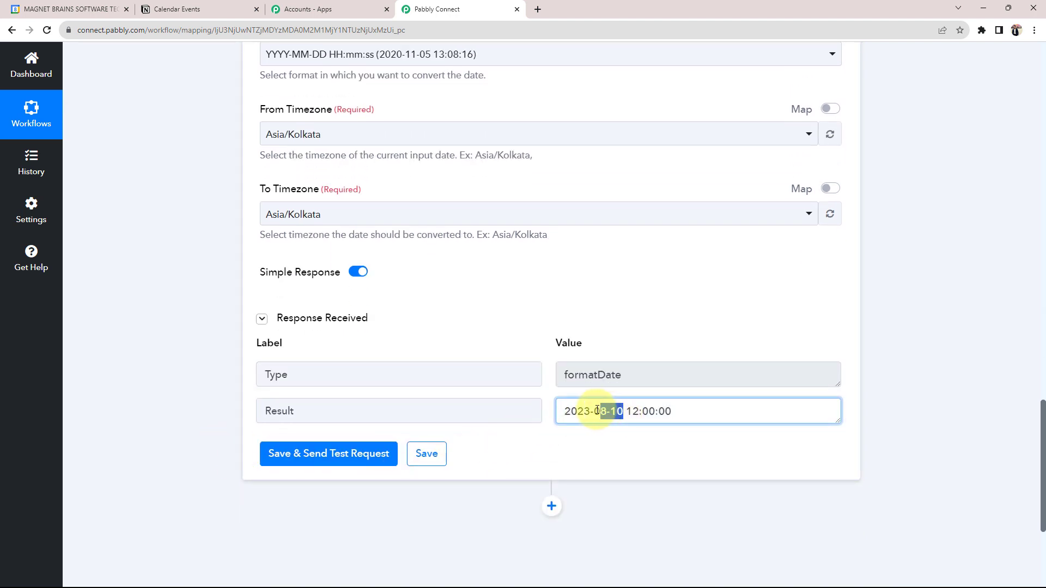
click(636, 419)
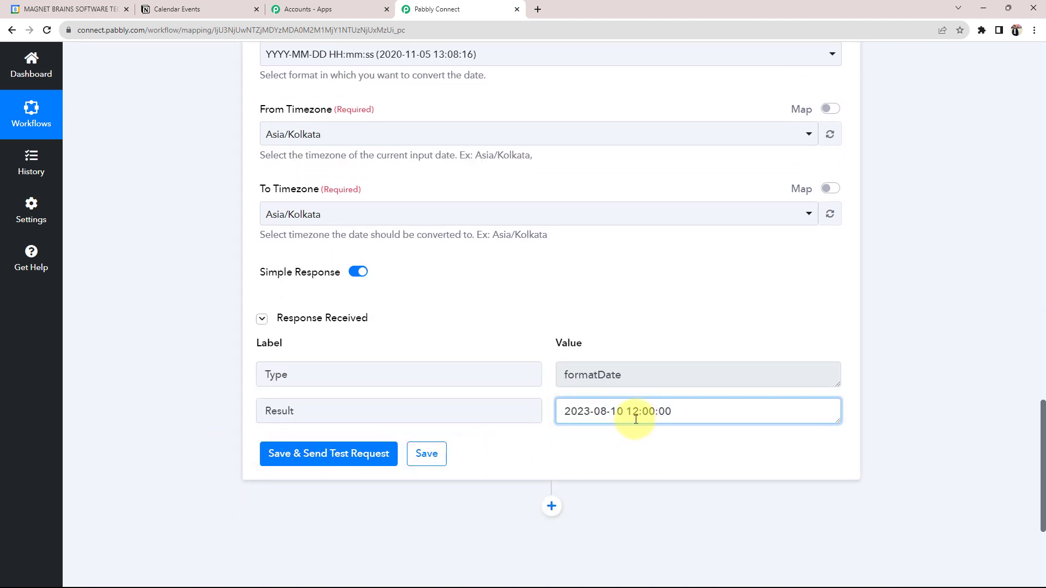
drag(640, 413, 659, 413)
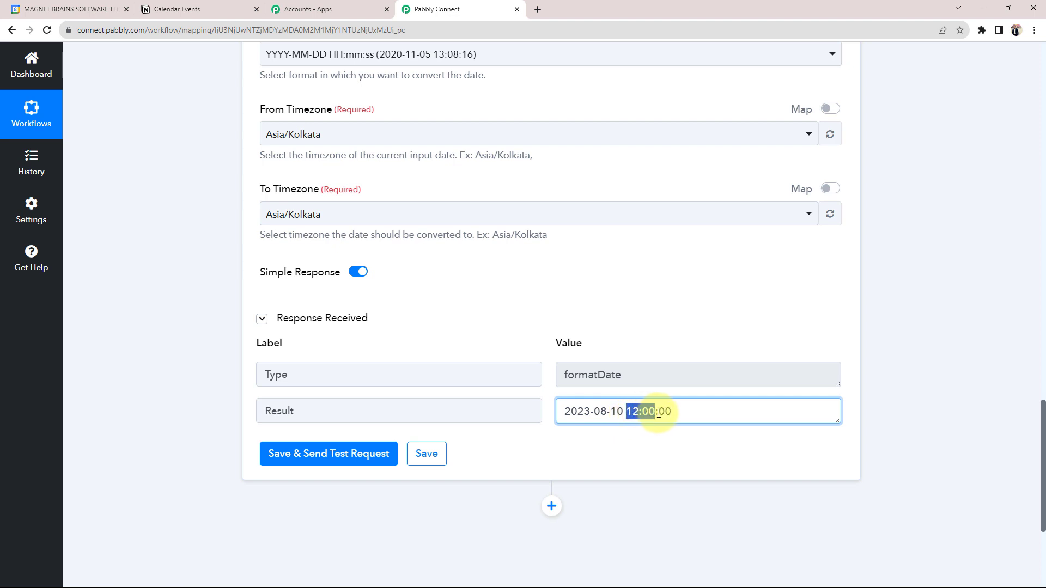
click(200, 403)
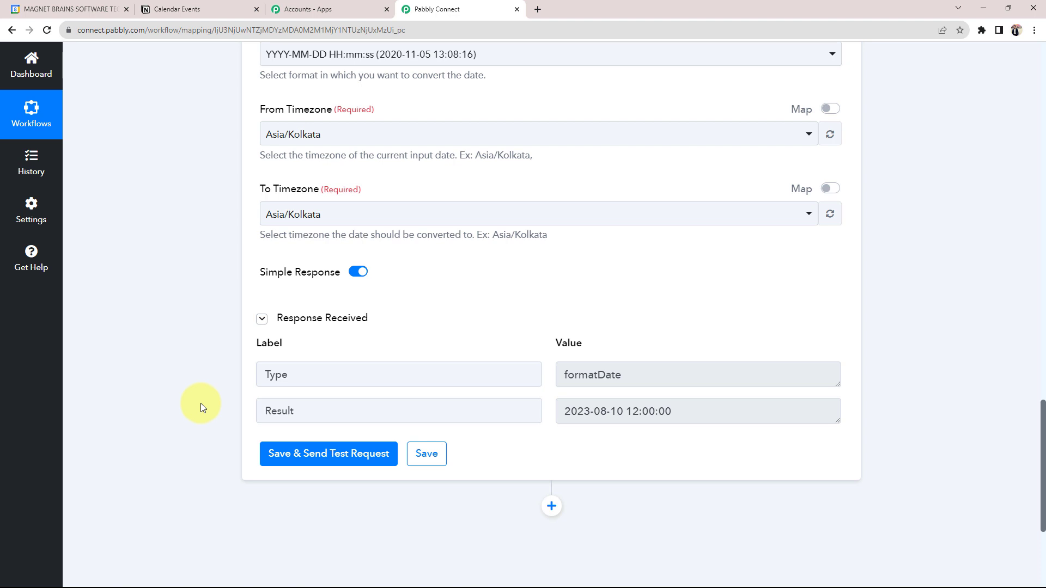
Add a new action step after the date formatter using the Text Formatter by Pabbly app.
scroll(201, 403, down, 2)
scroll(433, 370, down, 1)
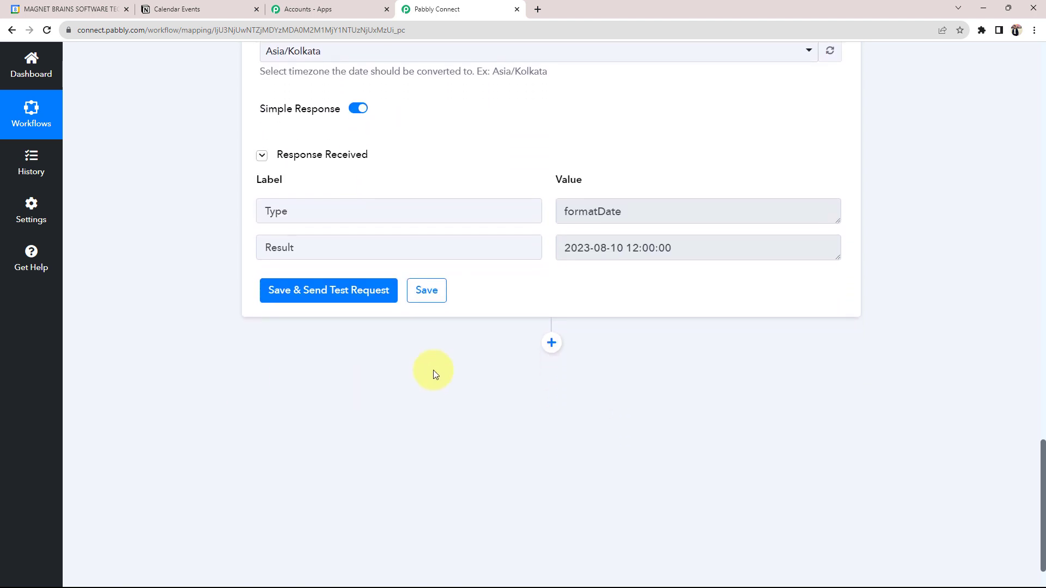
click(551, 343)
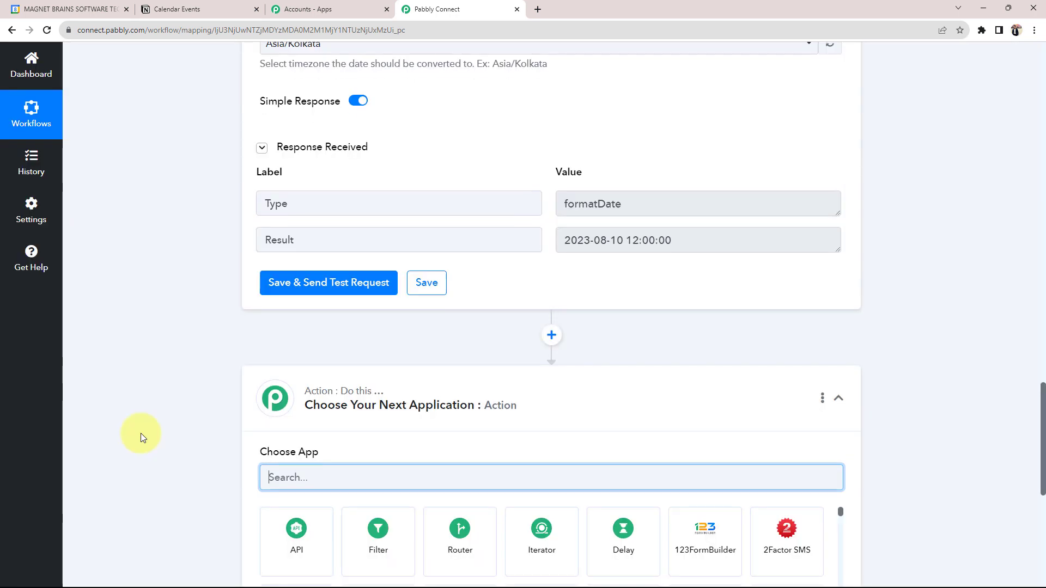
text(t)
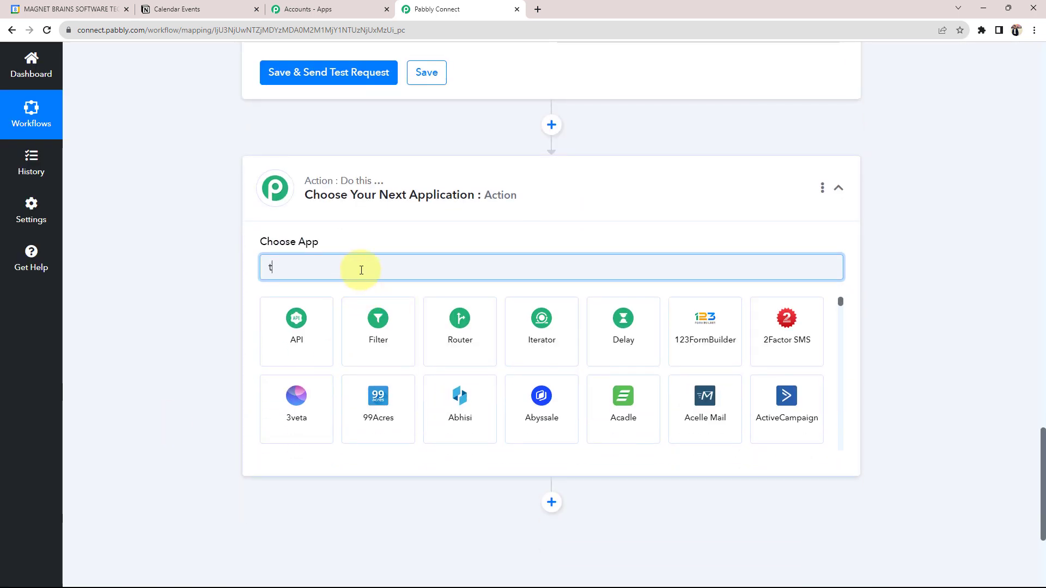
text(ext)
click(379, 320)
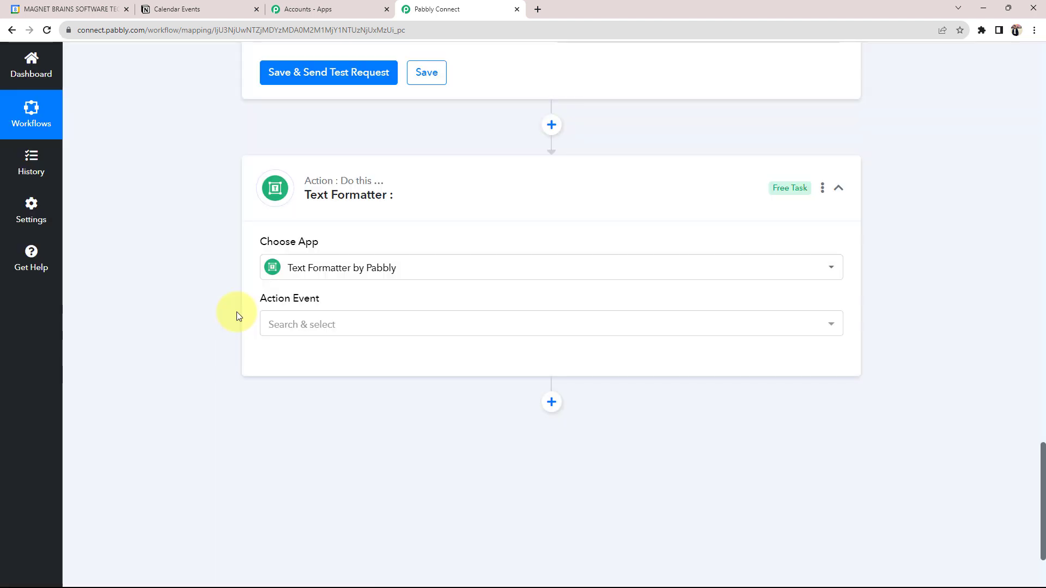
Set the text formatter's action event to Split Text and connect it.
click(296, 333)
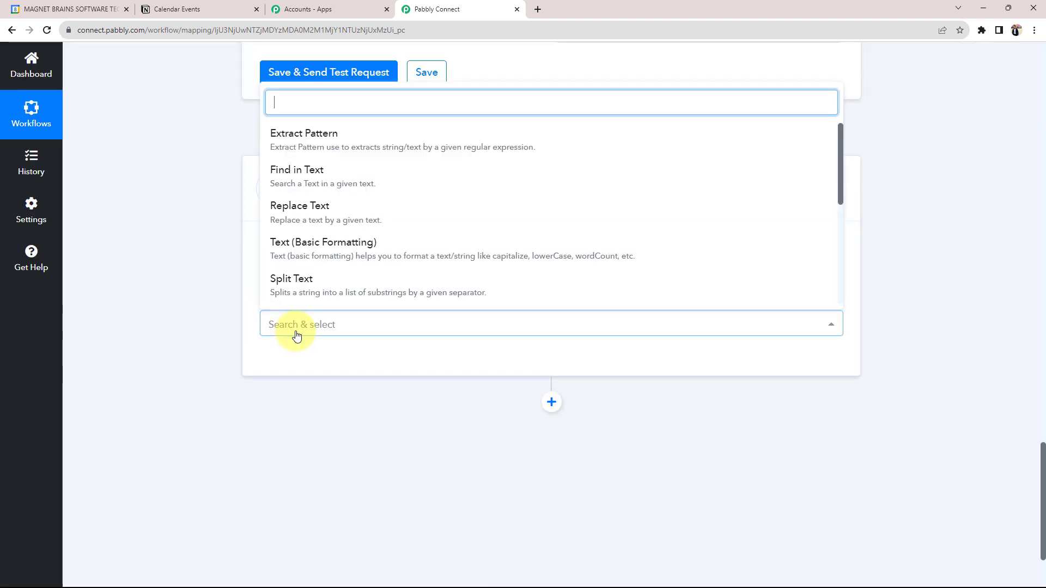
click(283, 297)
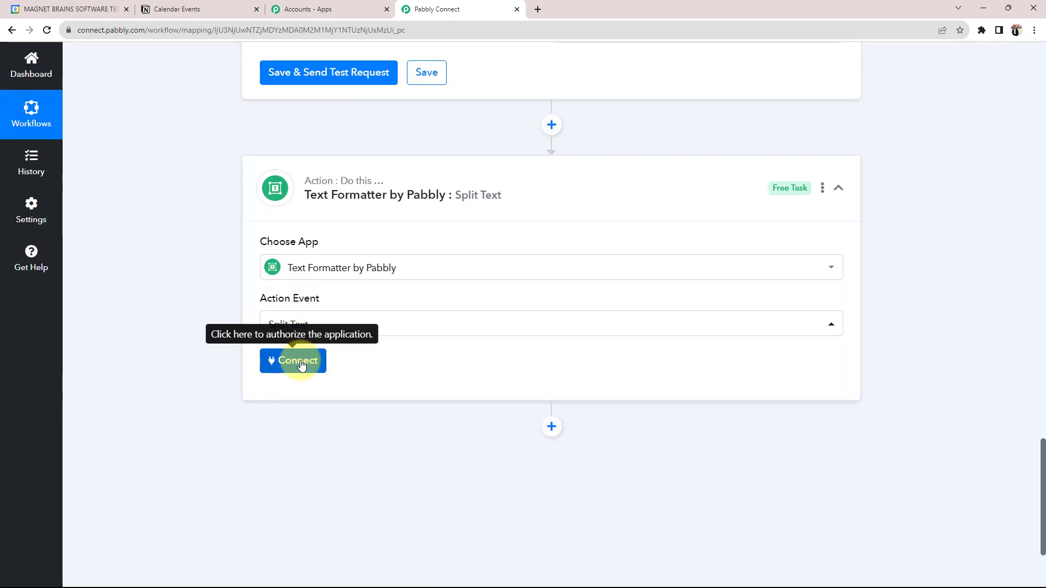
click(301, 364)
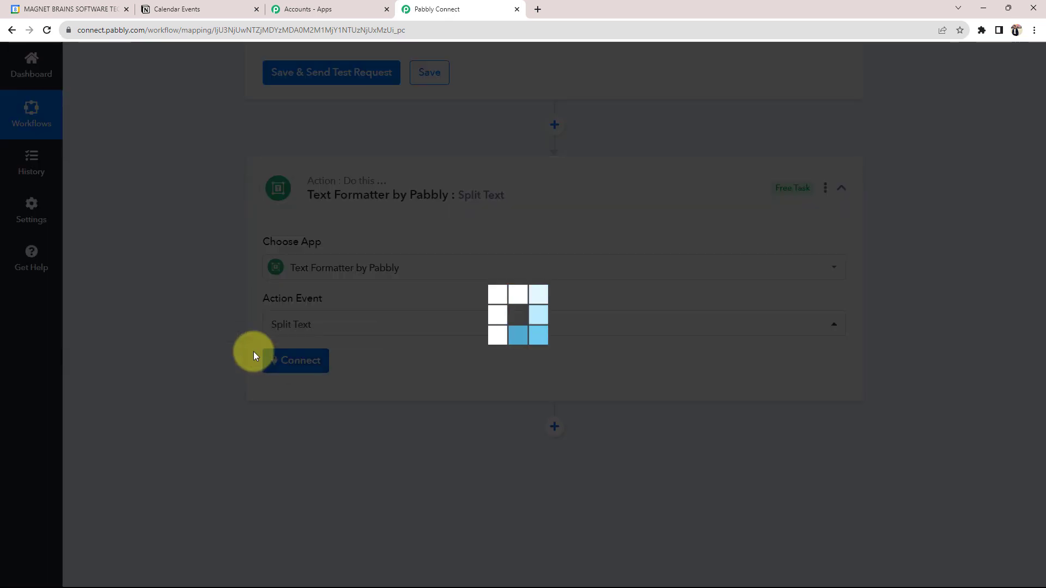
Map Text to Split to the Result from the Date/Time Formatter step.
scroll(116, 404, down, 1)
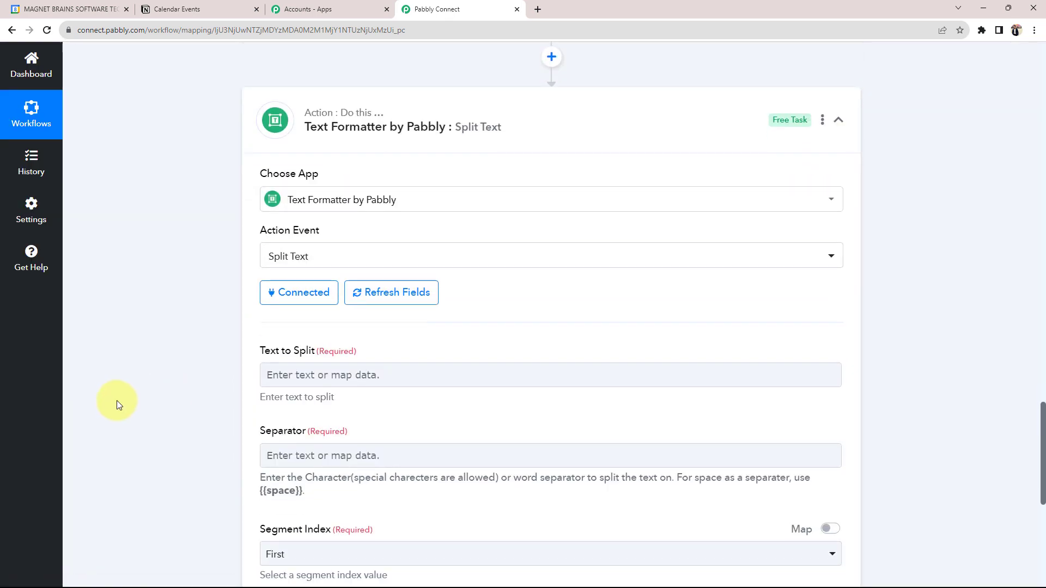
scroll(117, 400, down, 3)
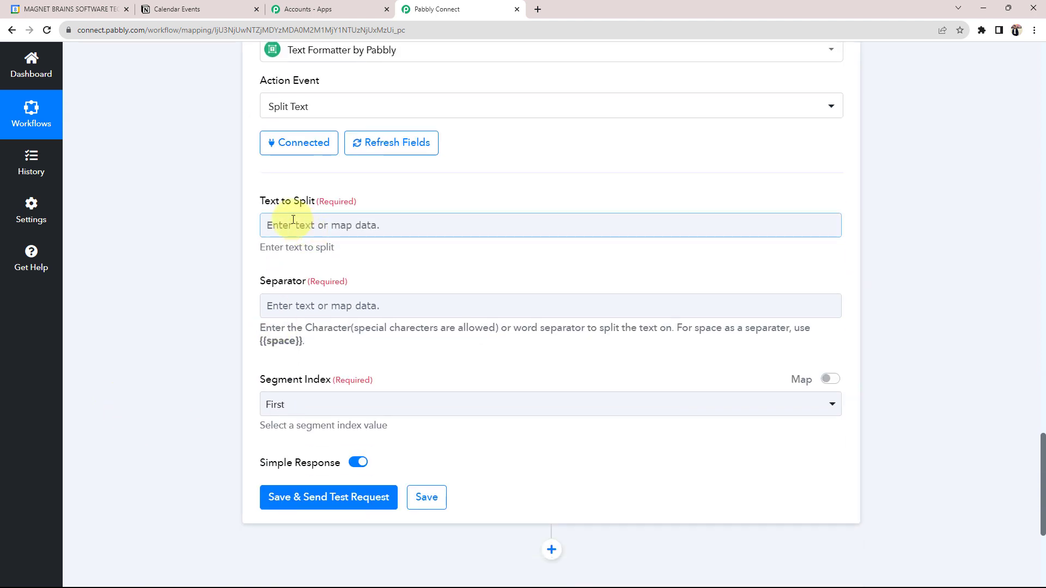
double_click(262, 205)
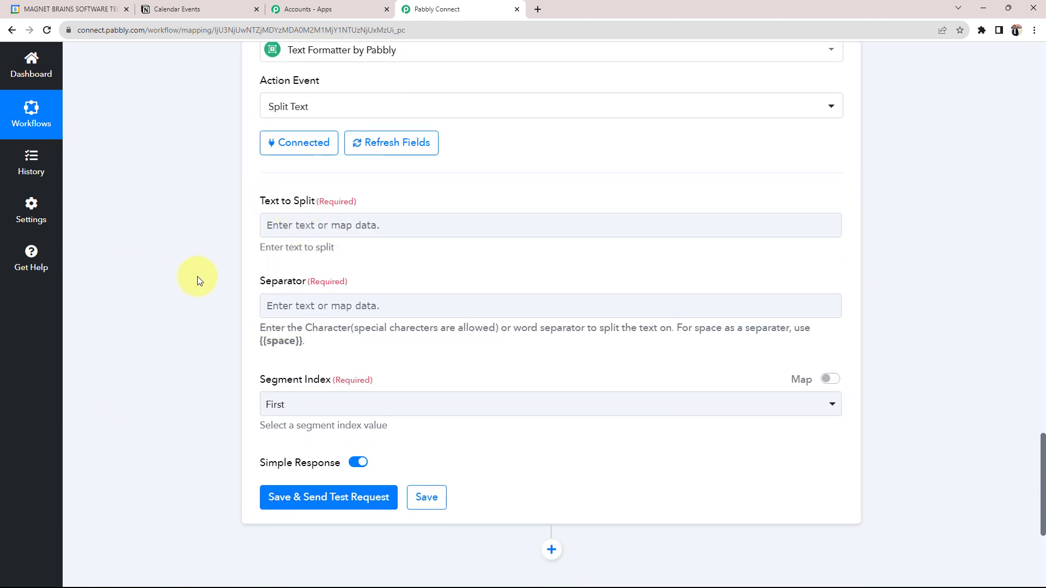
click(315, 224)
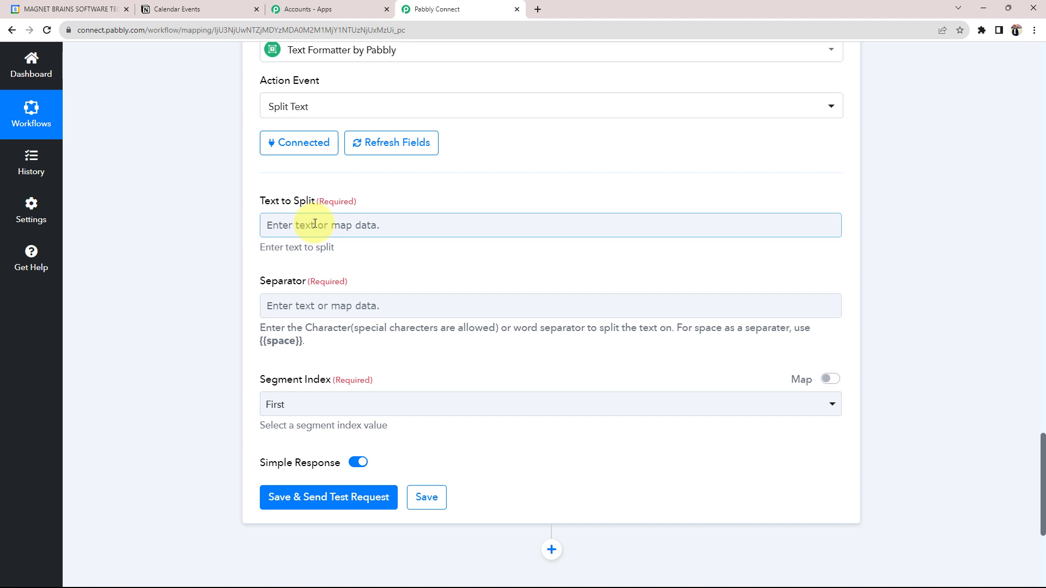
click(315, 224)
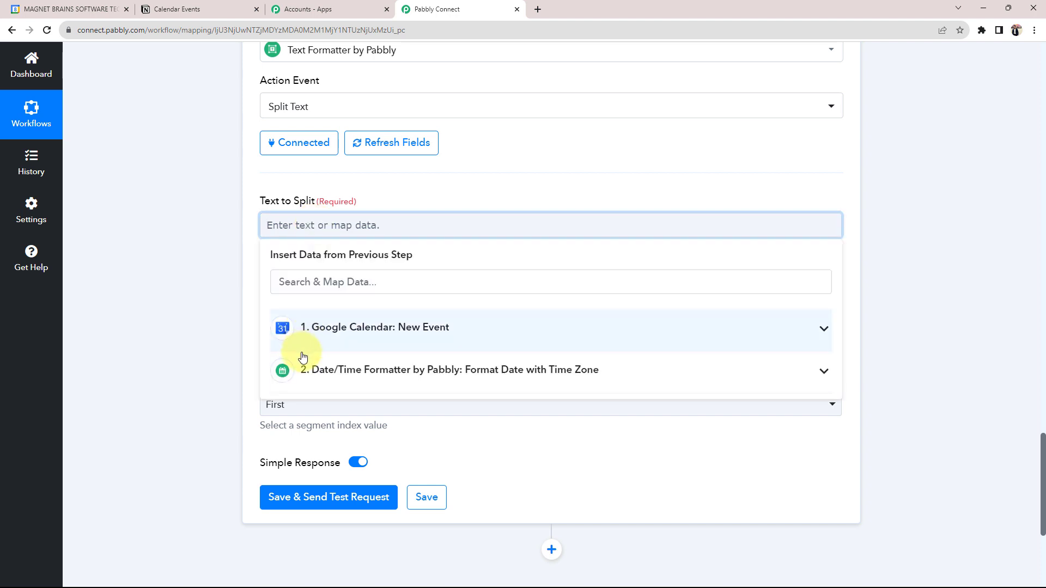
click(510, 372)
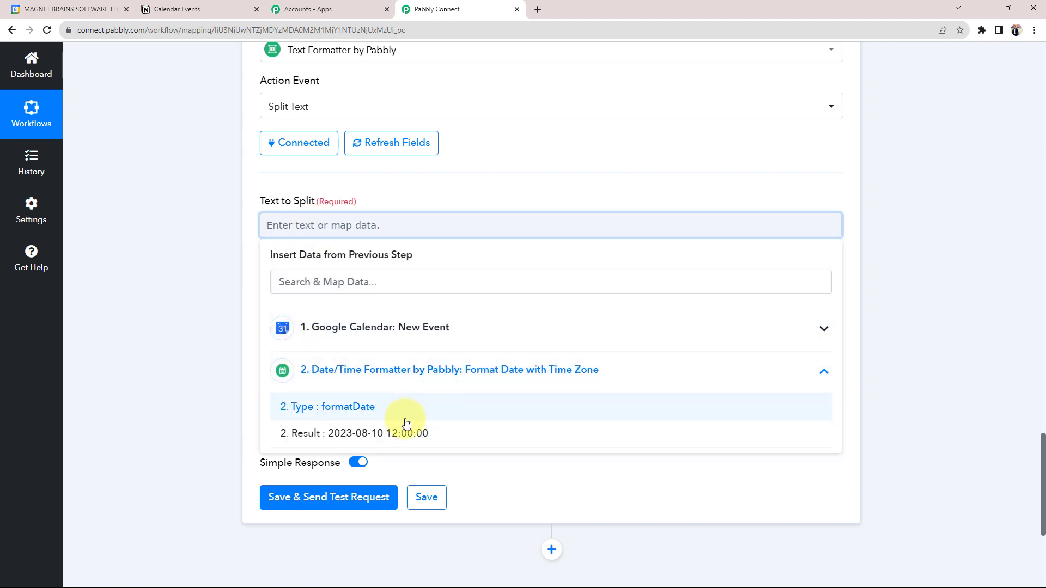
click(370, 433)
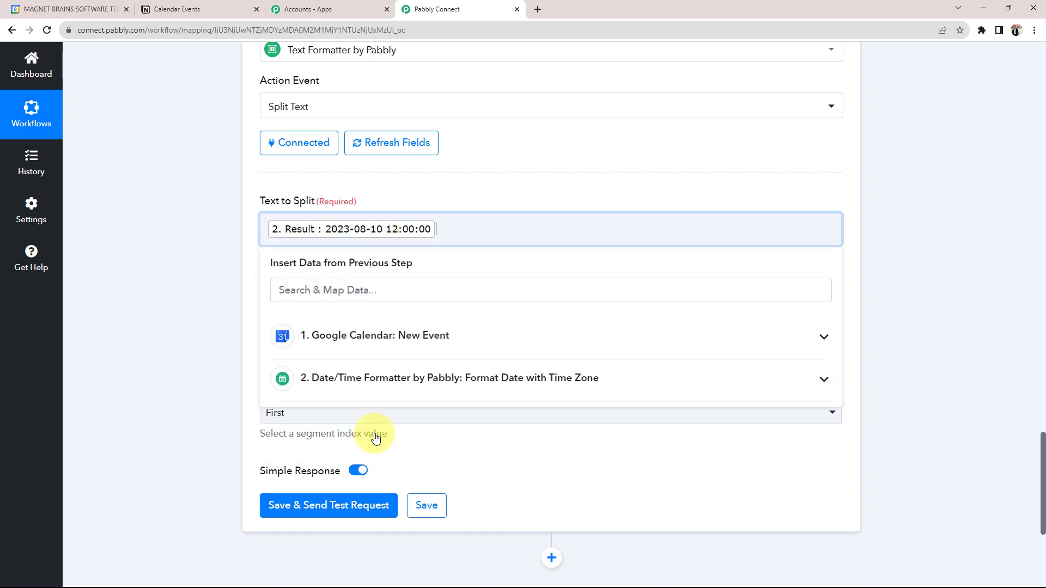
click(174, 292)
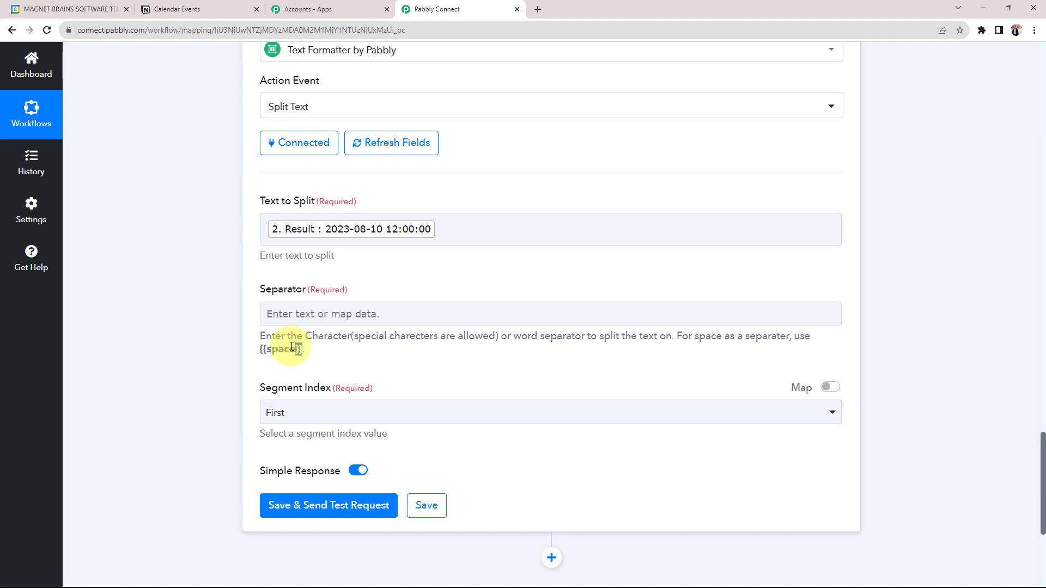
Set the split's Separator to {{space}} and its Segment Index to All.
drag(292, 347, 259, 349)
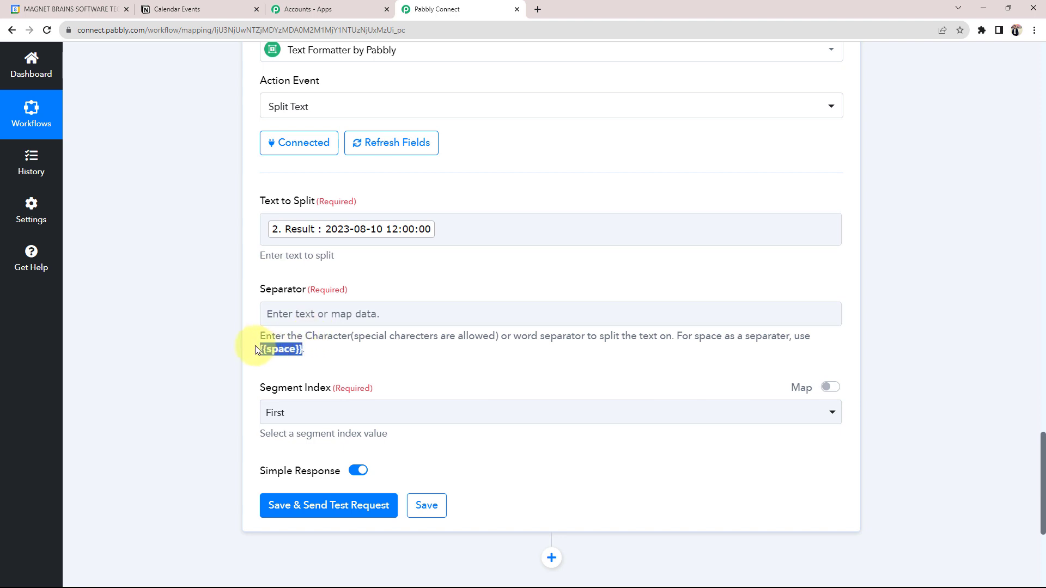
click(292, 315)
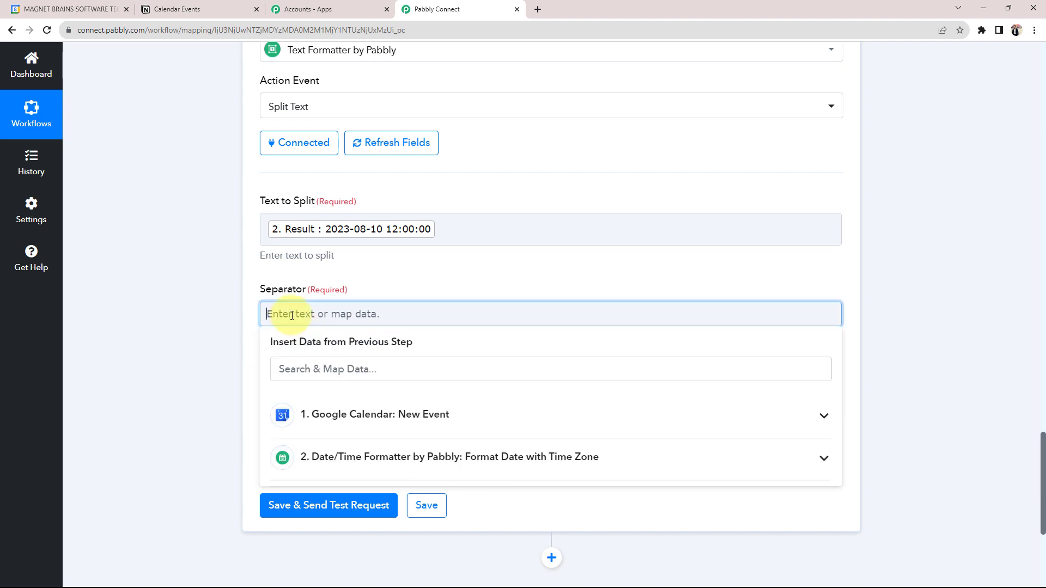
click(222, 321)
scroll(221, 320, down, 2)
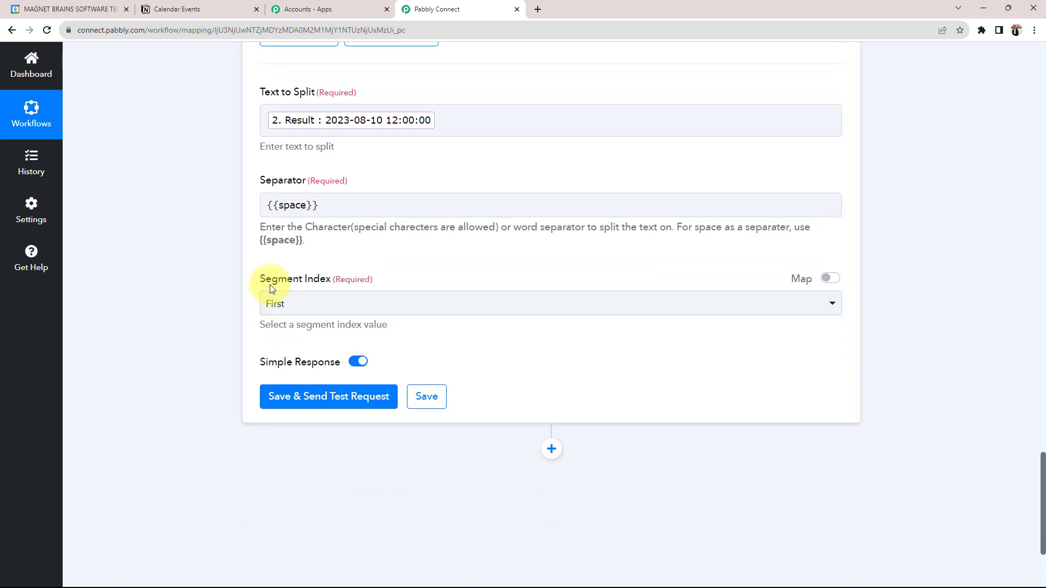
click(287, 317)
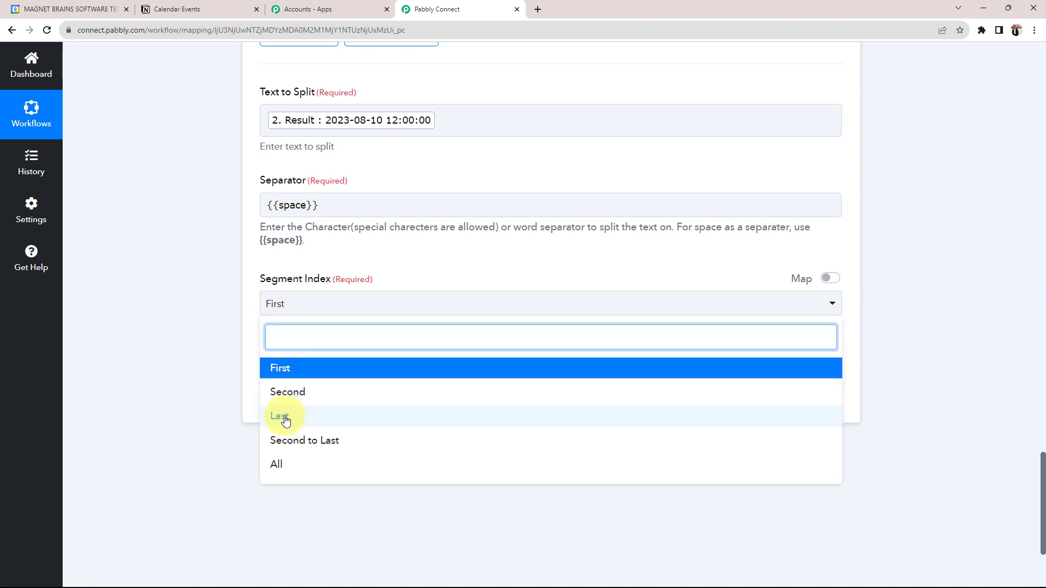
click(277, 463)
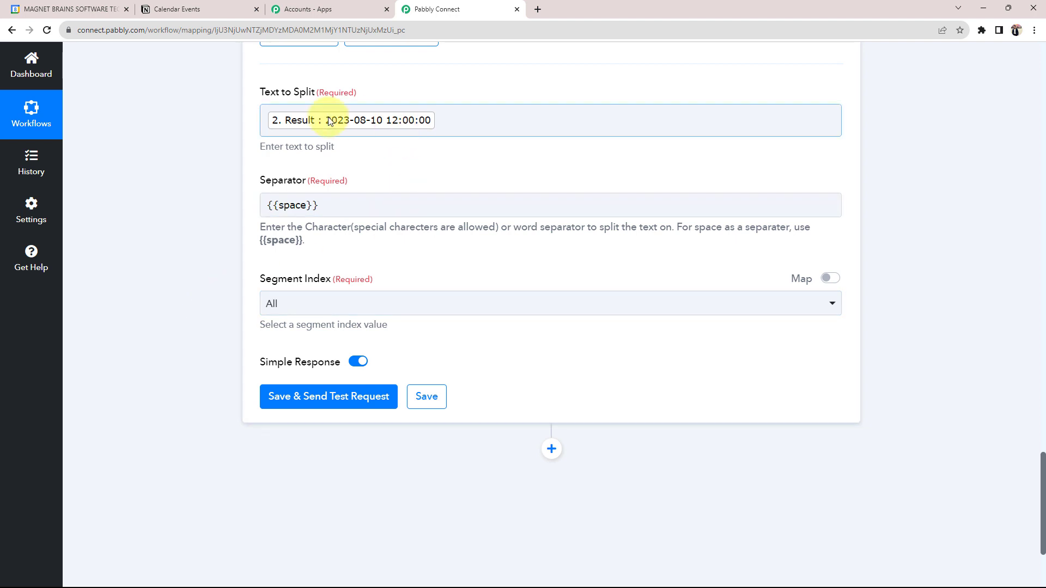
click(309, 207)
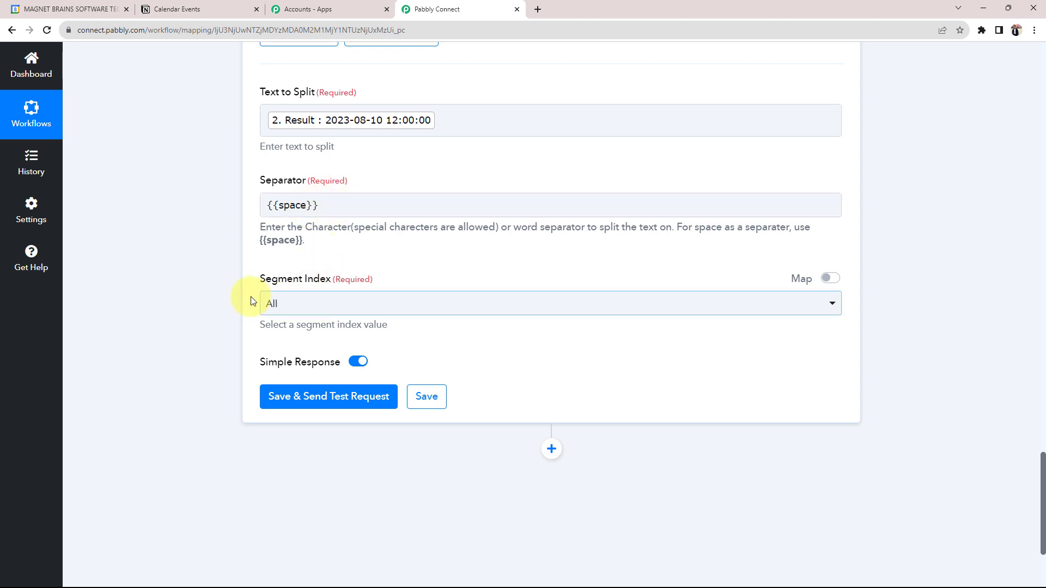
Save the Split Text step with a test request and check the separated date and time values in the response.
click(327, 398)
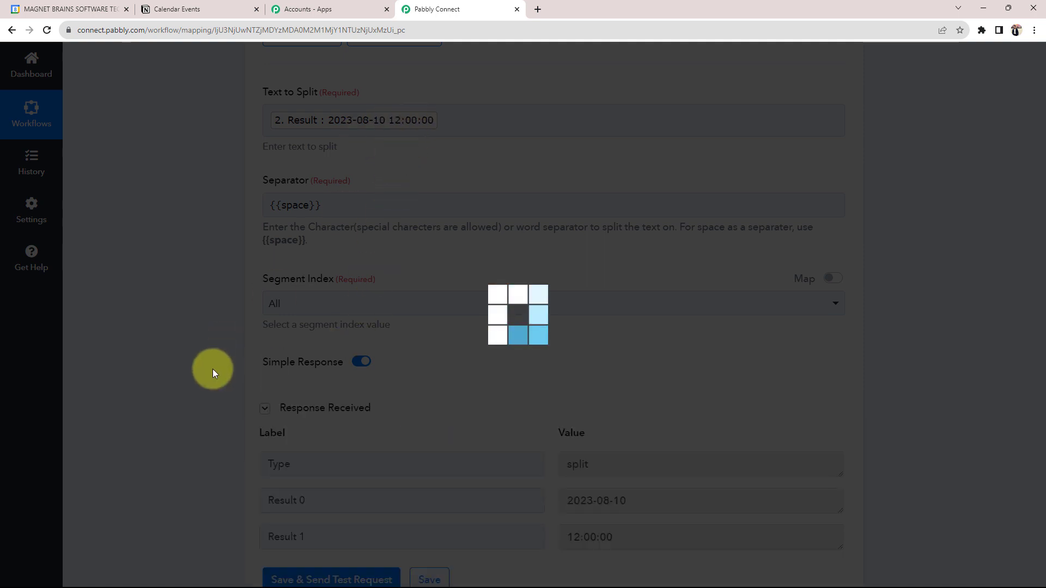
scroll(610, 394, down, 3)
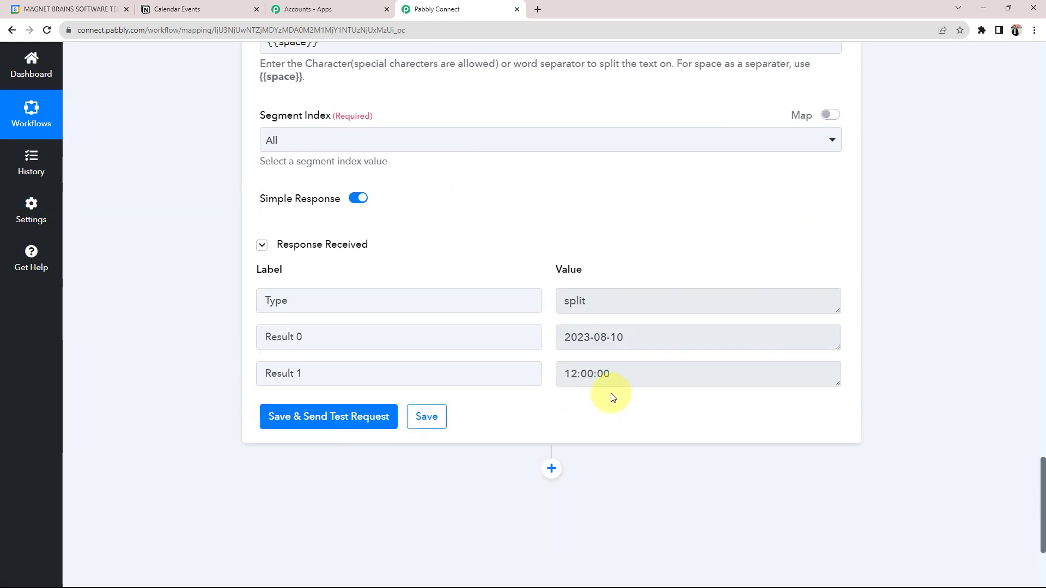
click(643, 335)
click(637, 377)
click(135, 388)
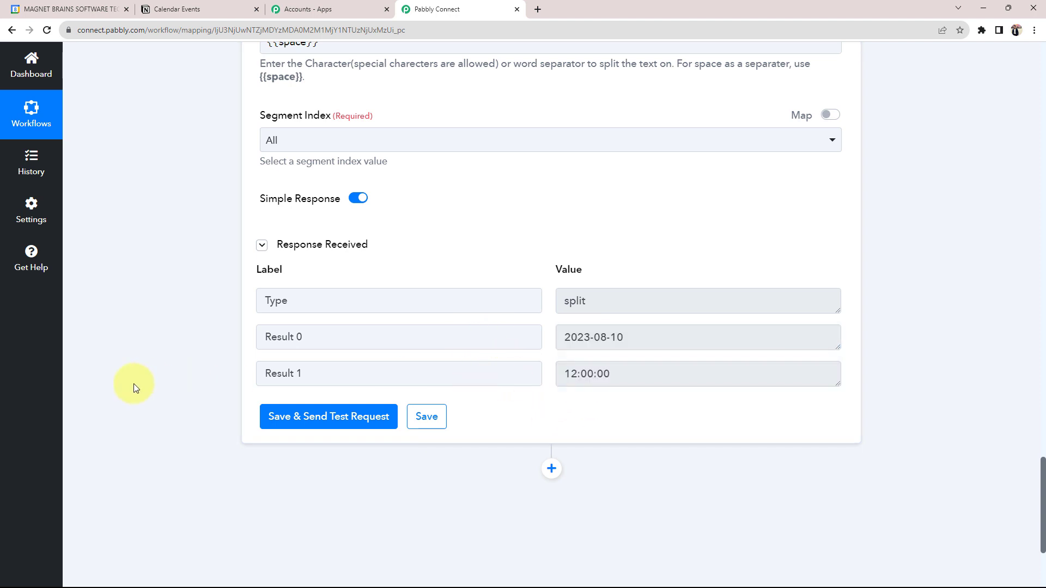
Add a Notion action after the Split Text step with Create Database Item as its action event.
scroll(133, 384, down, 2)
click(551, 361)
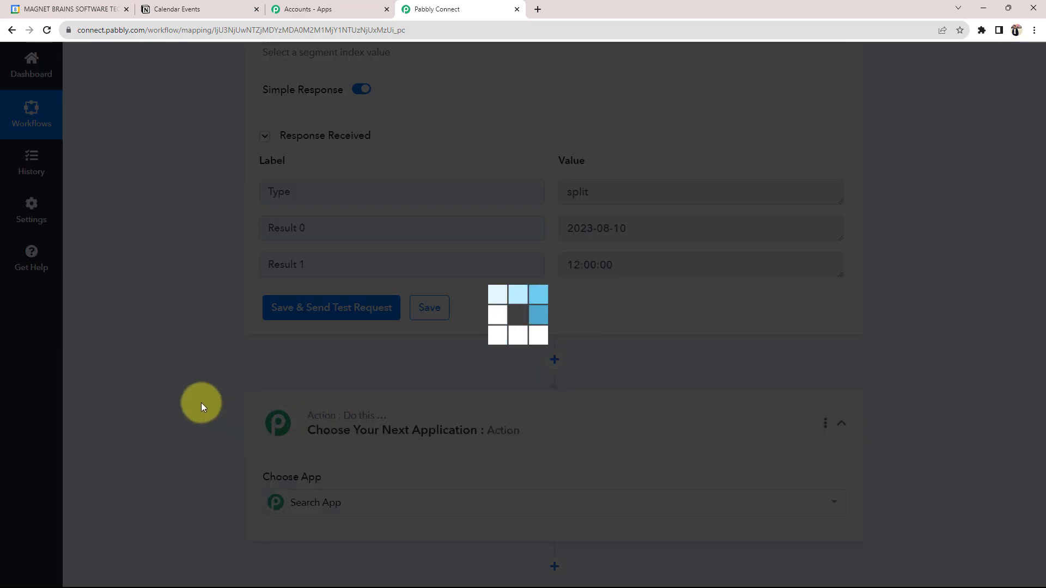
text(n)
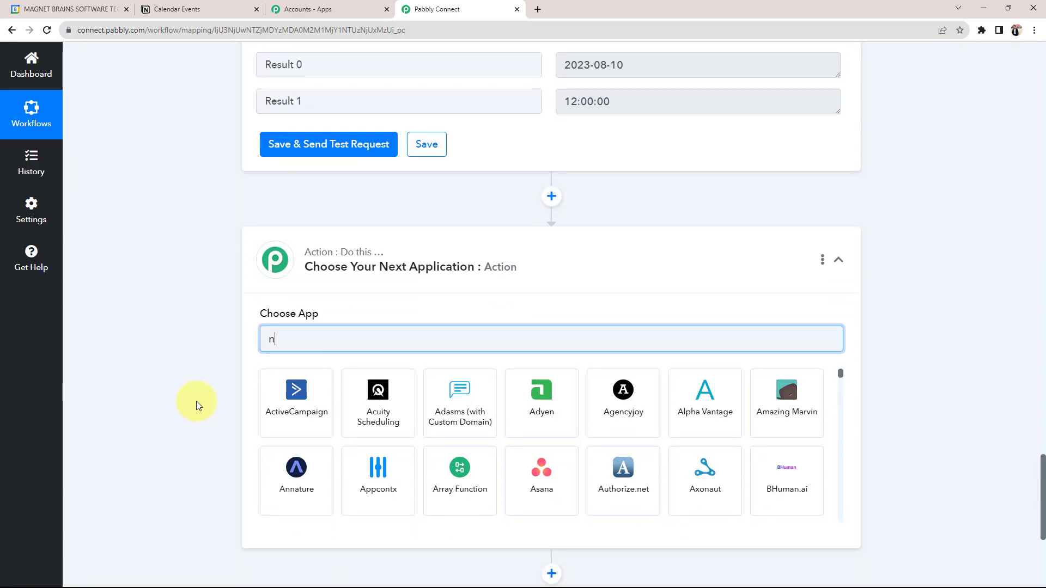
text(otion)
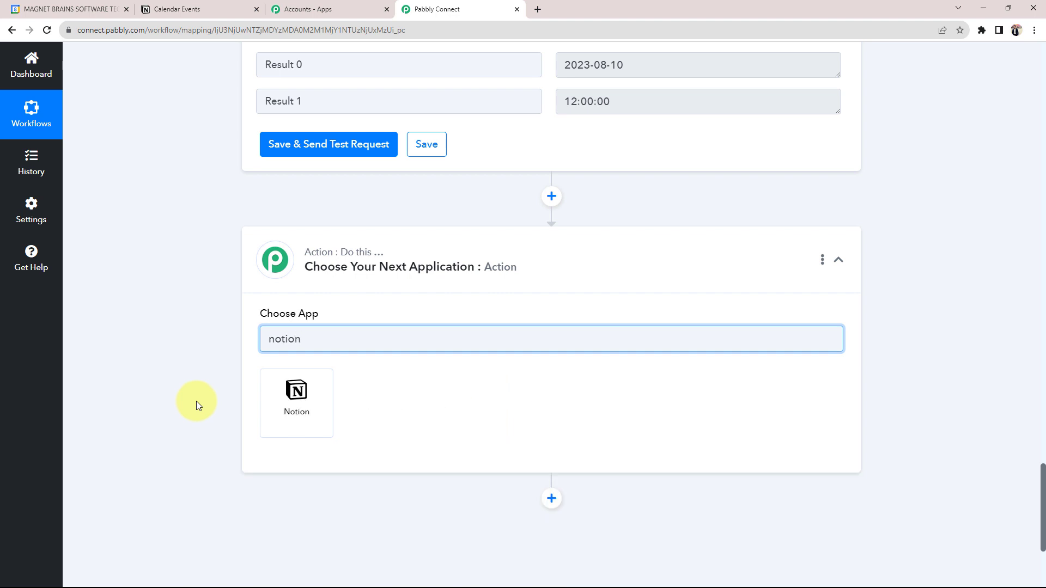
click(261, 401)
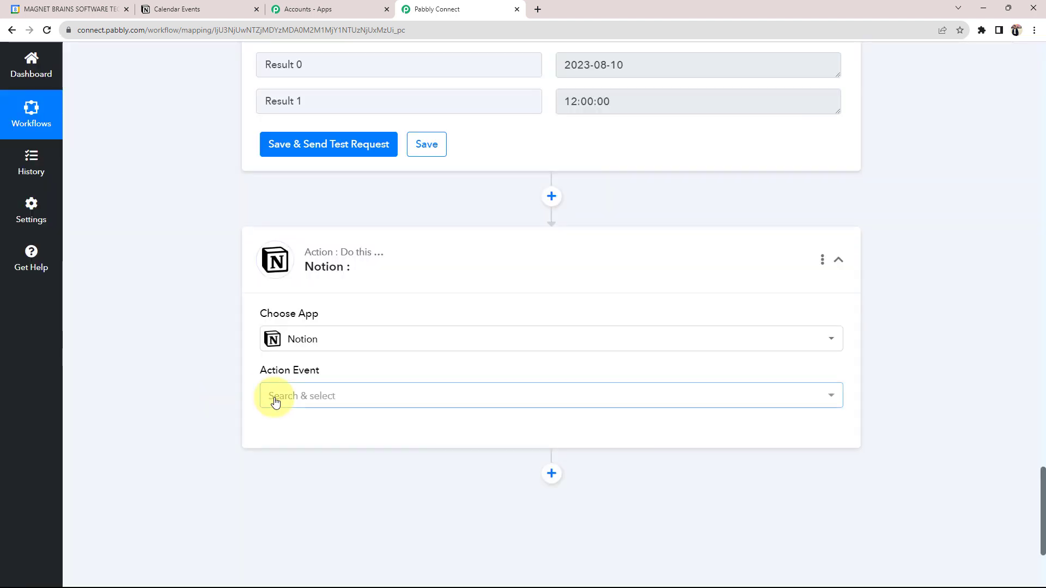
click(274, 397)
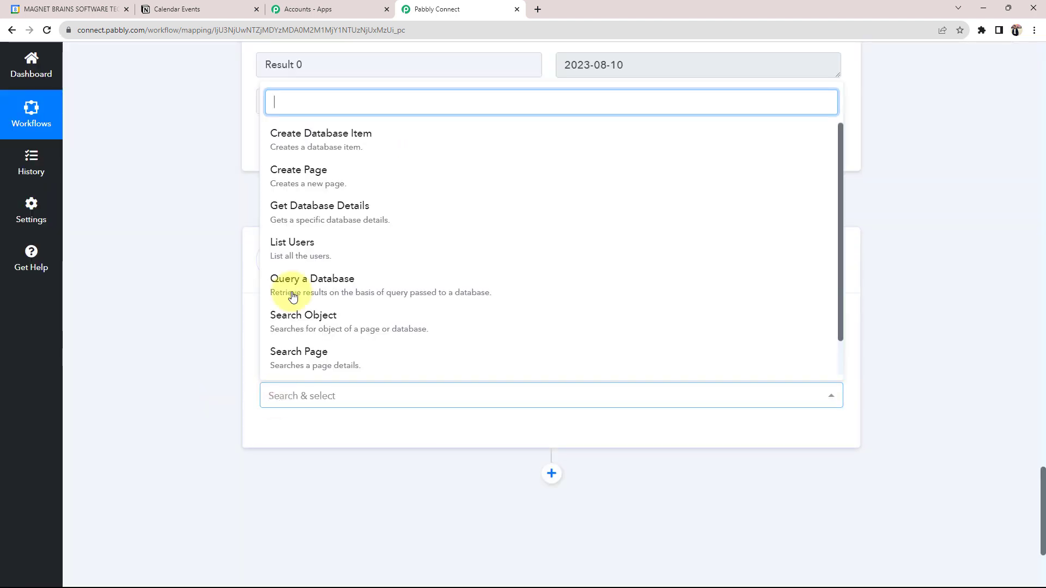
click(311, 136)
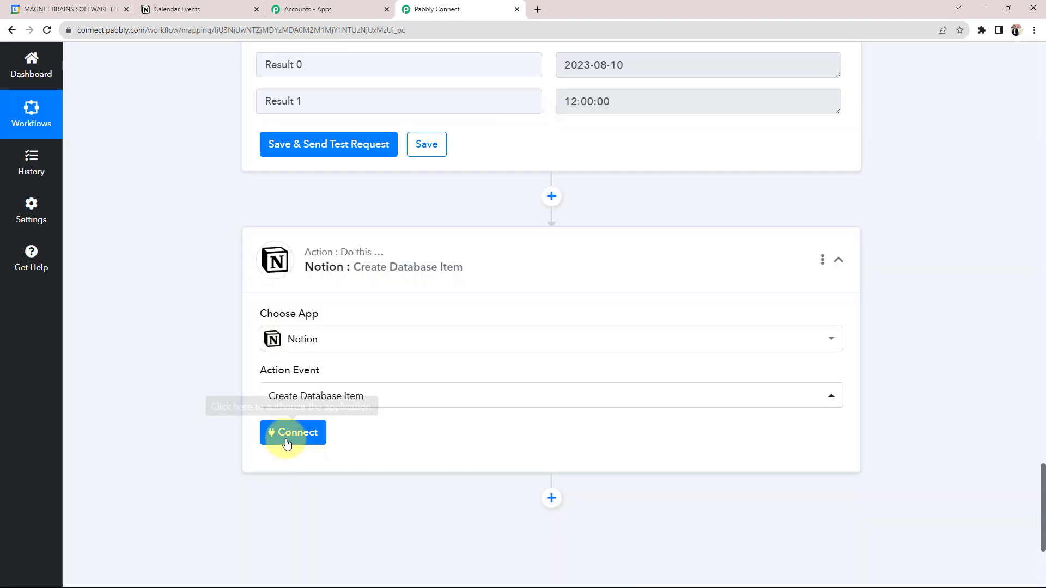
Start authorizing a new Notion connection for the action and proceed to the selection of pages to share.
click(288, 442)
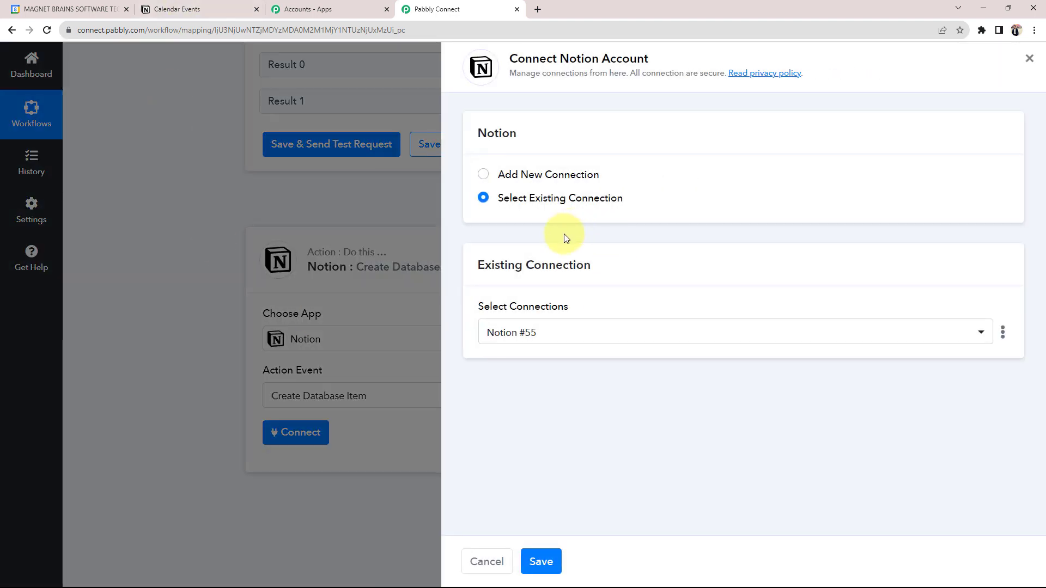
click(480, 175)
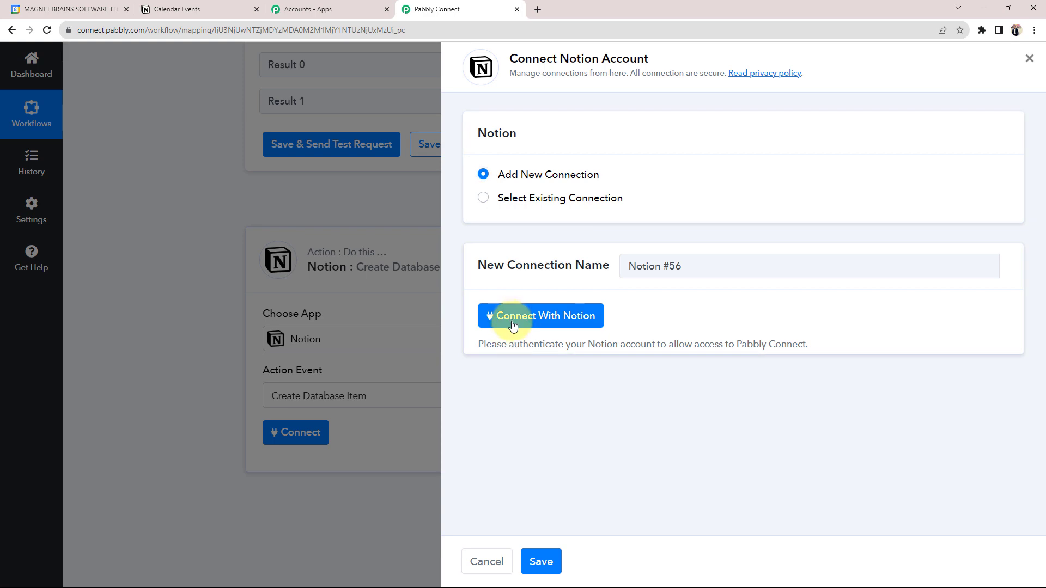
click(509, 316)
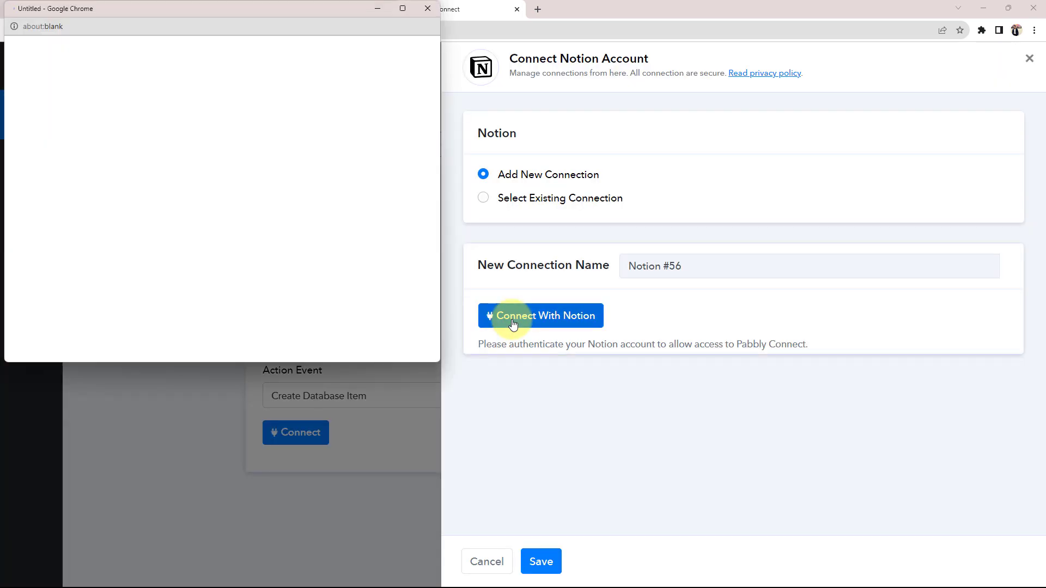
scroll(281, 207, down, 4)
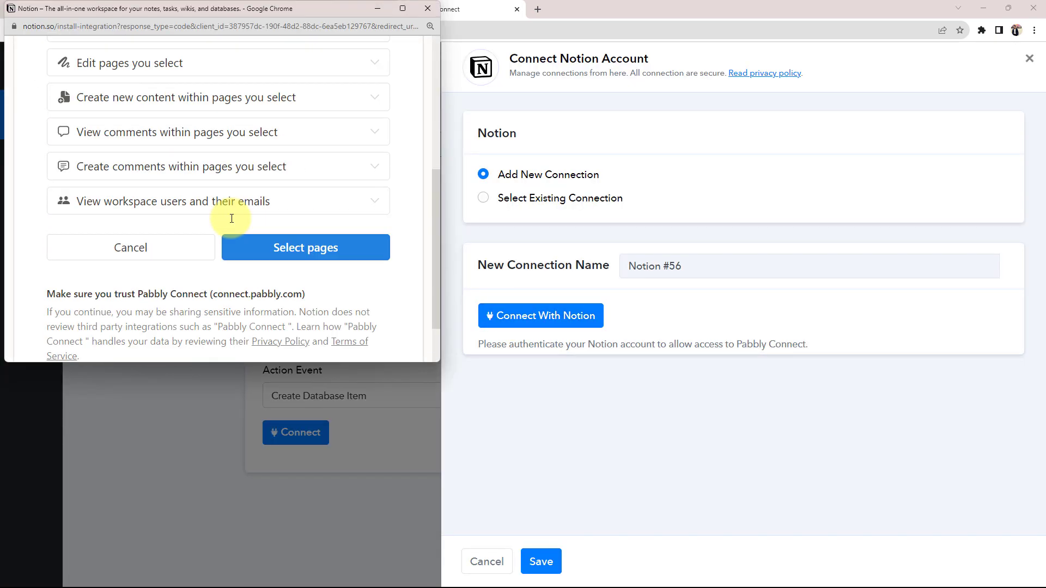
click(272, 248)
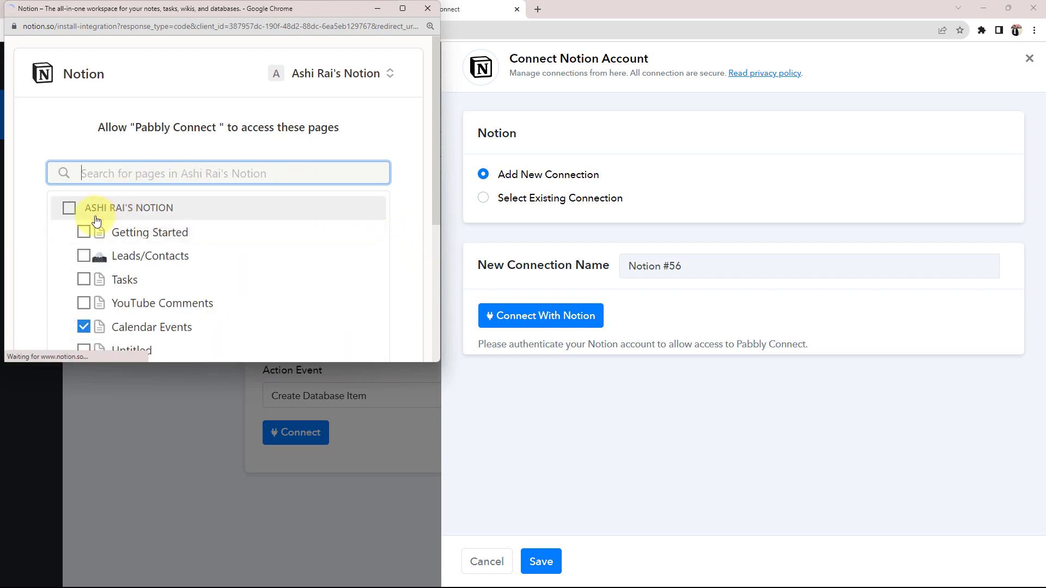
Grant Pabbly Connect access to only the Calendar Events page in Notion.
scroll(96, 220, down, 2)
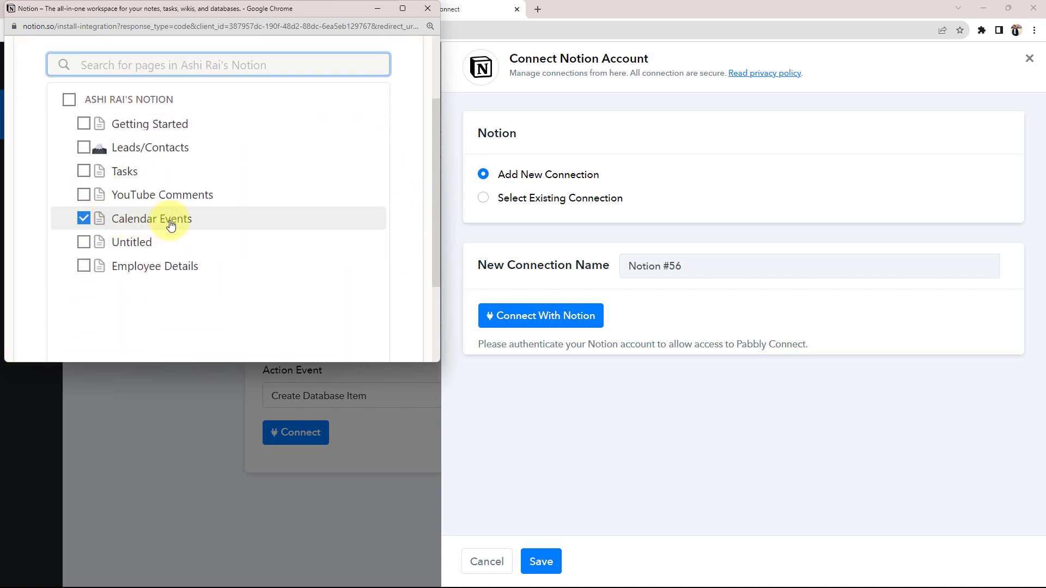
click(69, 99)
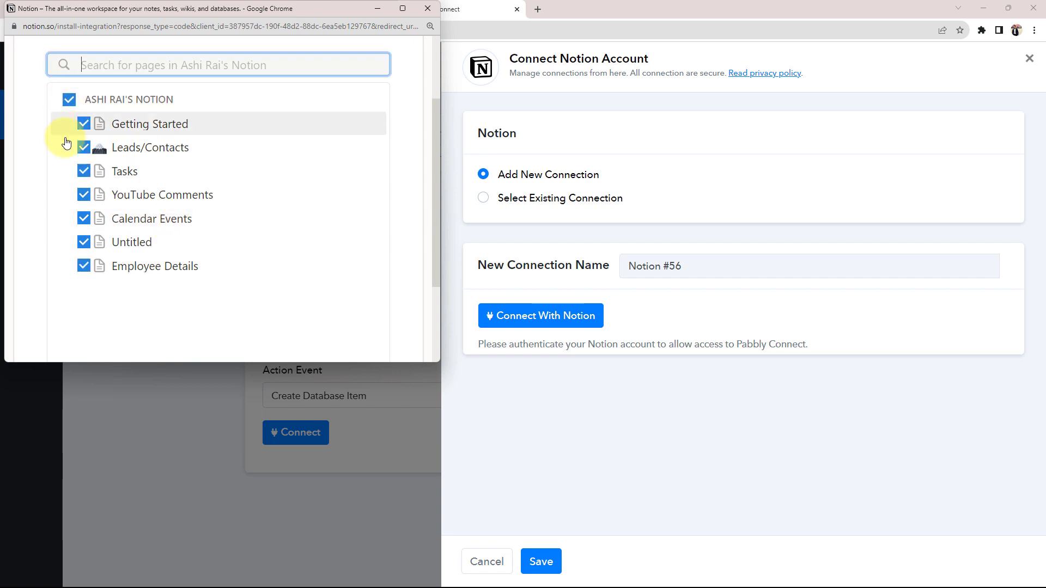
click(69, 100)
click(84, 218)
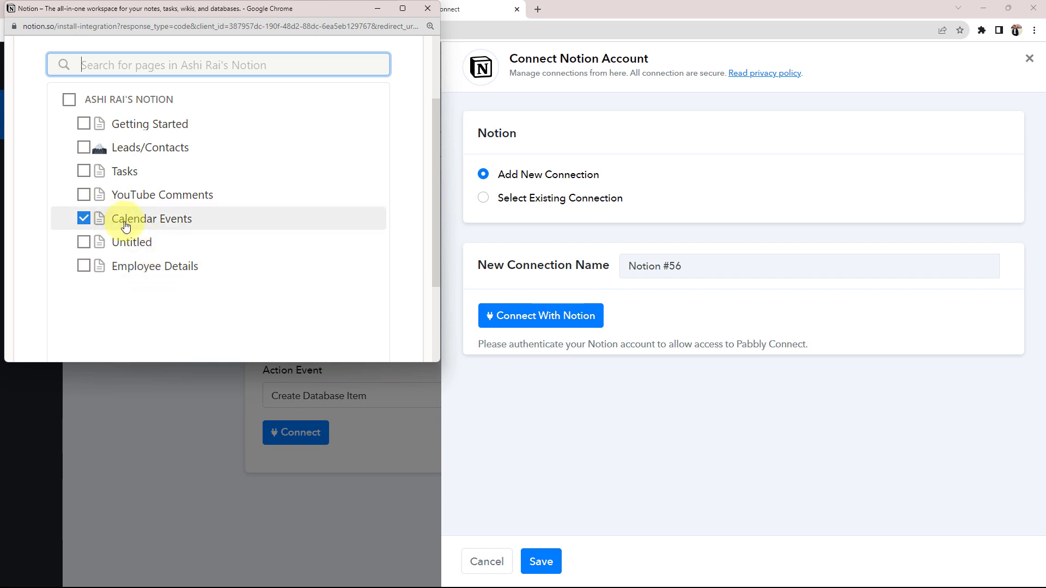
scroll(256, 256, down, 3)
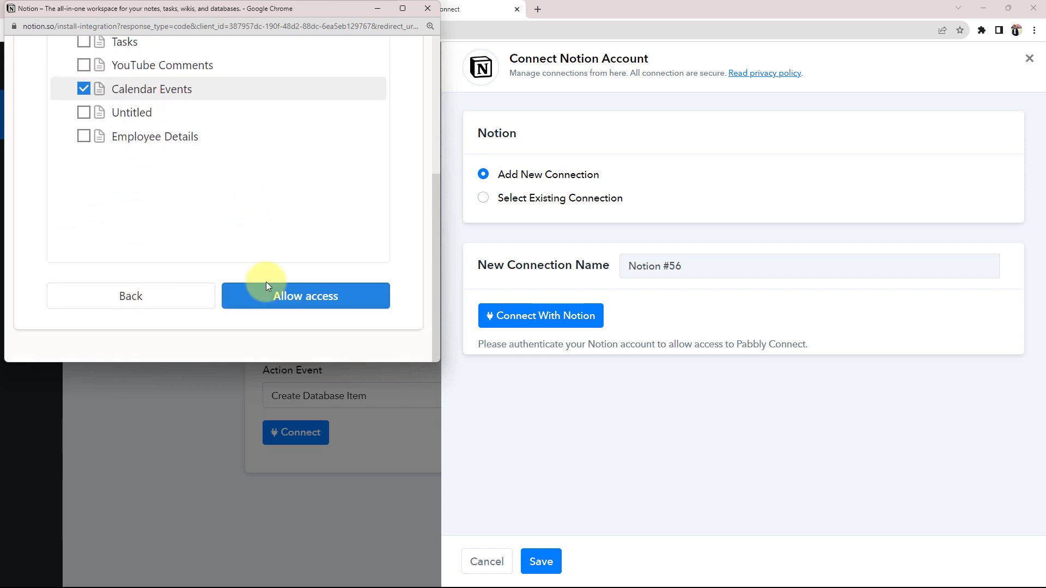
click(287, 305)
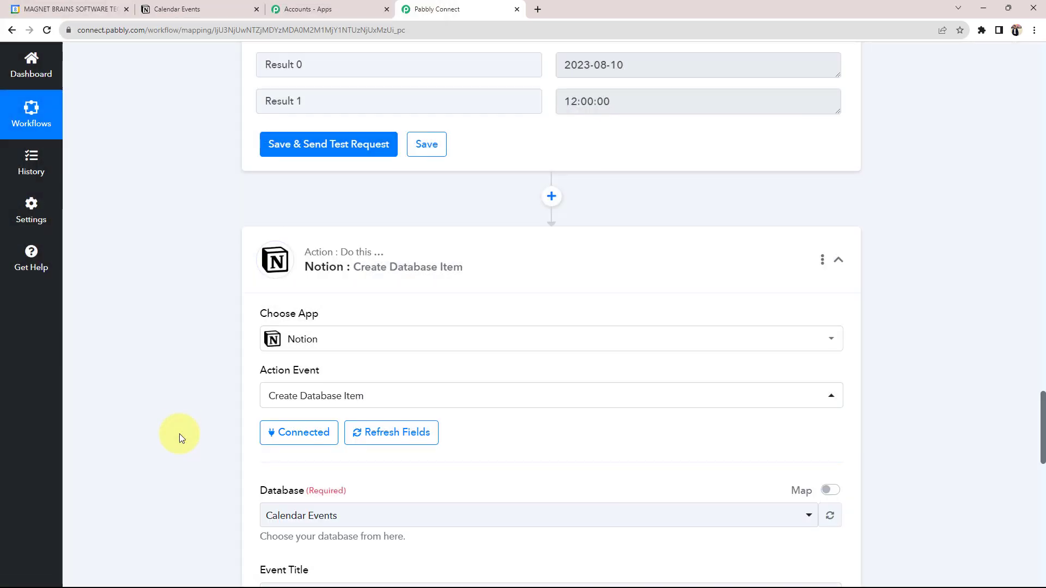
Choose Calendar Events as the database for the Notion item.
scroll(179, 433, down, 3)
scroll(179, 434, down, 3)
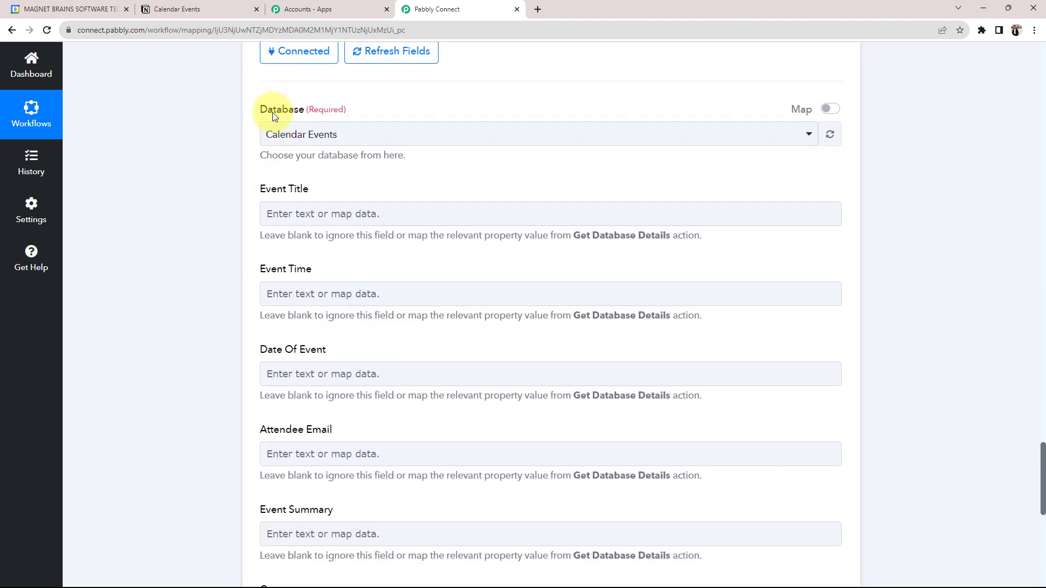
click(283, 134)
click(309, 199)
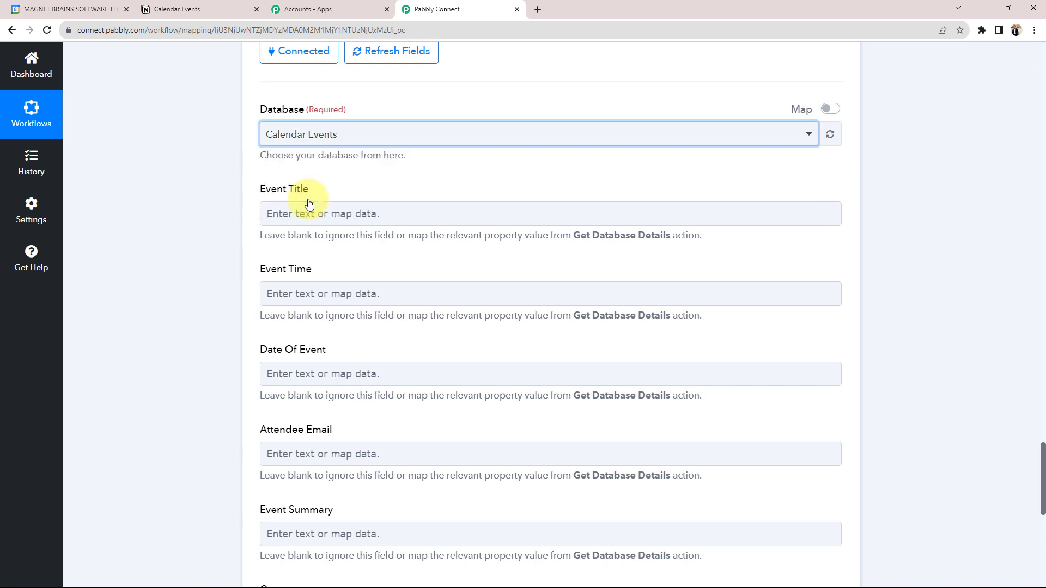
Compare the columns of Notion's Calendar Events table with the fields offered in the Create Database Item action.
click(185, 9)
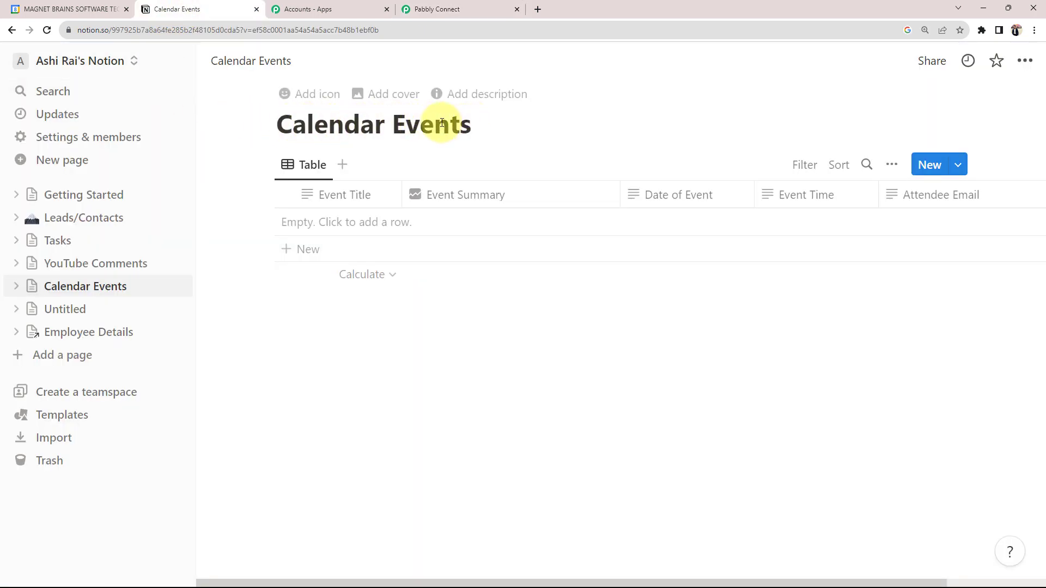
click(434, 9)
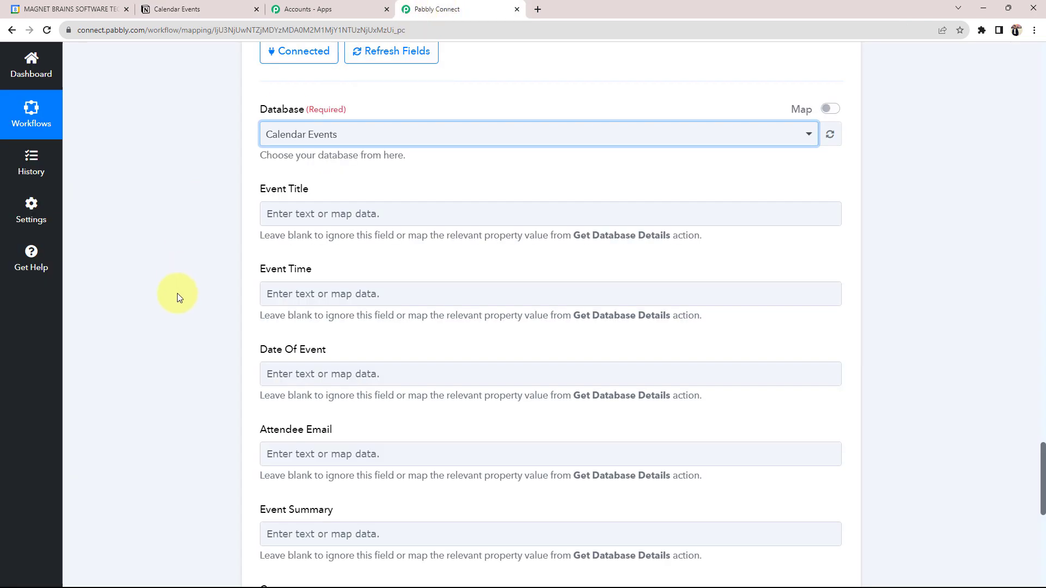
scroll(178, 293, down, 1)
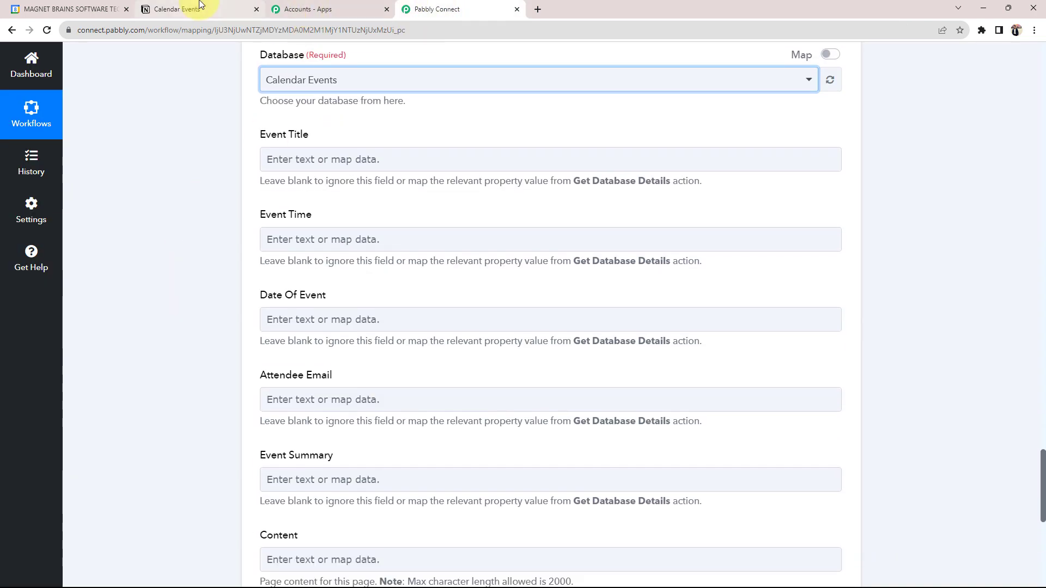
click(229, 9)
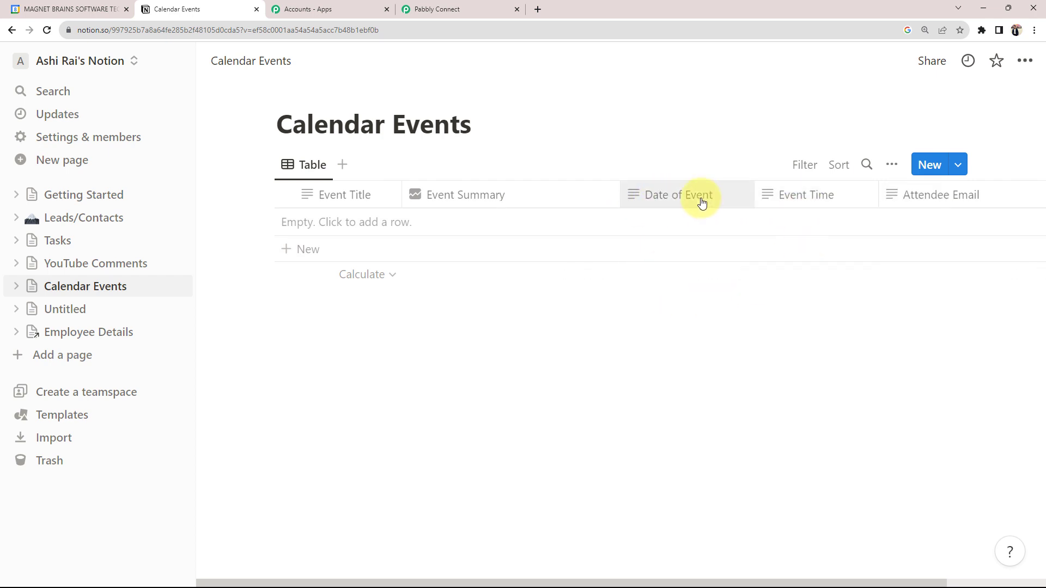
click(437, 8)
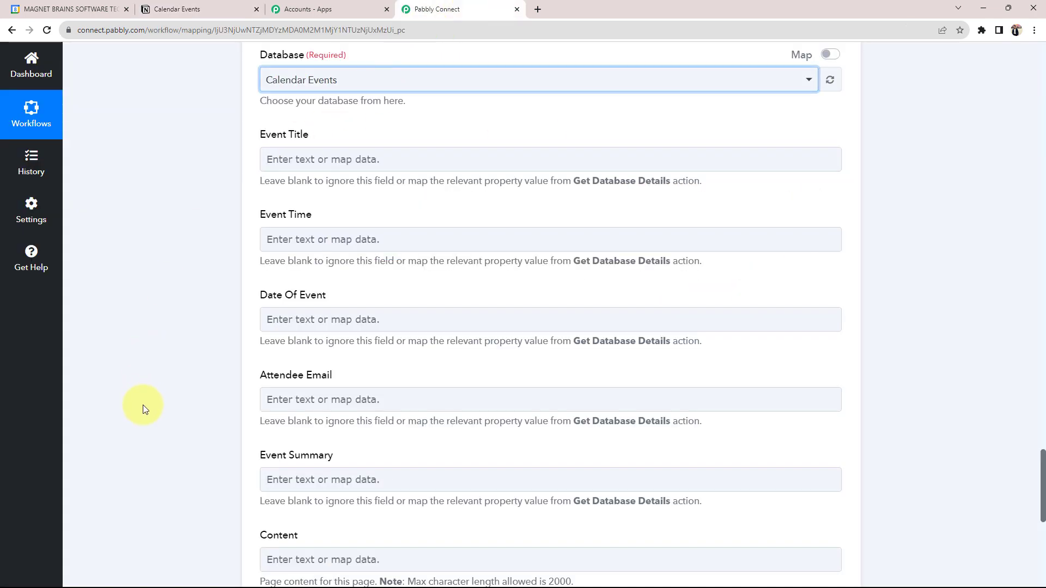
scroll(145, 407, down, 2)
scroll(231, 351, up, 2)
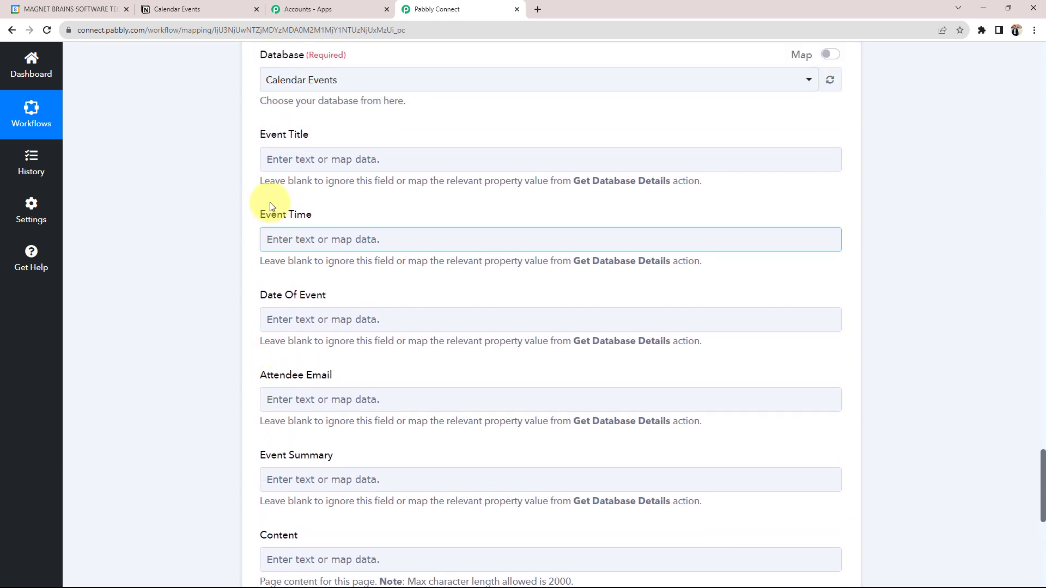
drag(260, 134, 298, 147)
click(192, 198)
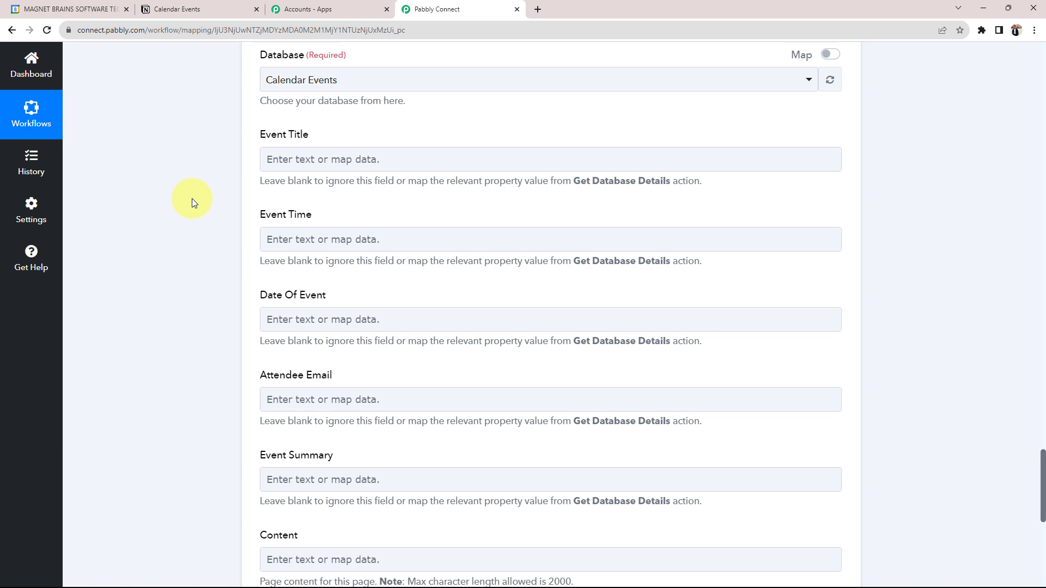
Map Event Title to the Summary from the Google Calendar New Event step.
click(297, 161)
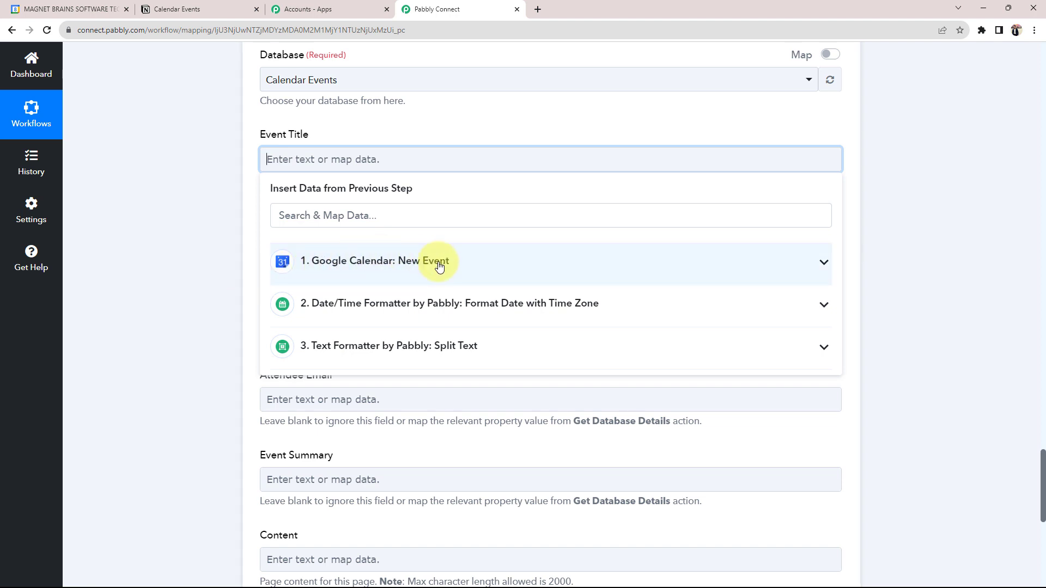
click(827, 267)
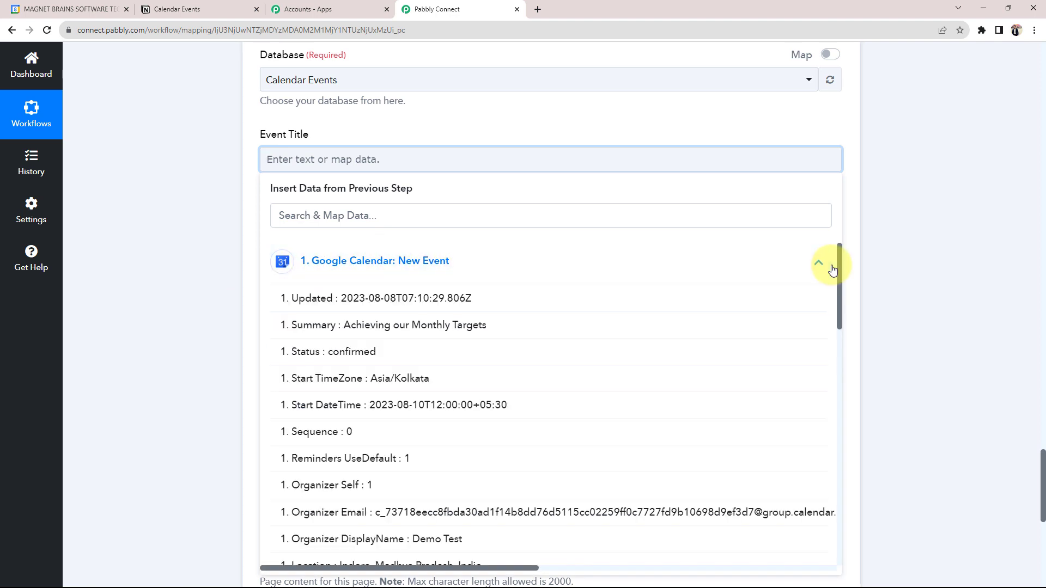
click(416, 325)
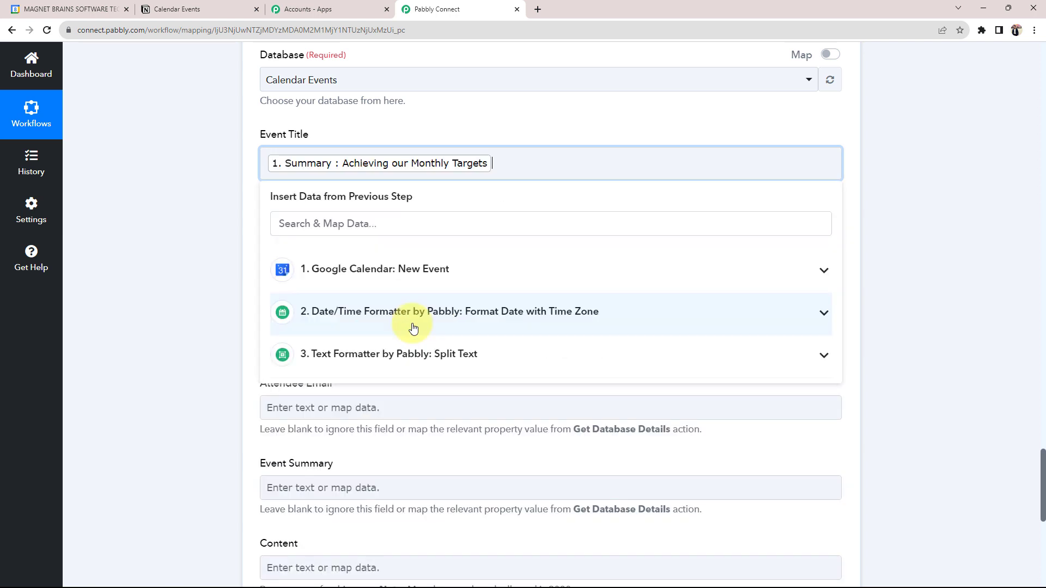
click(225, 196)
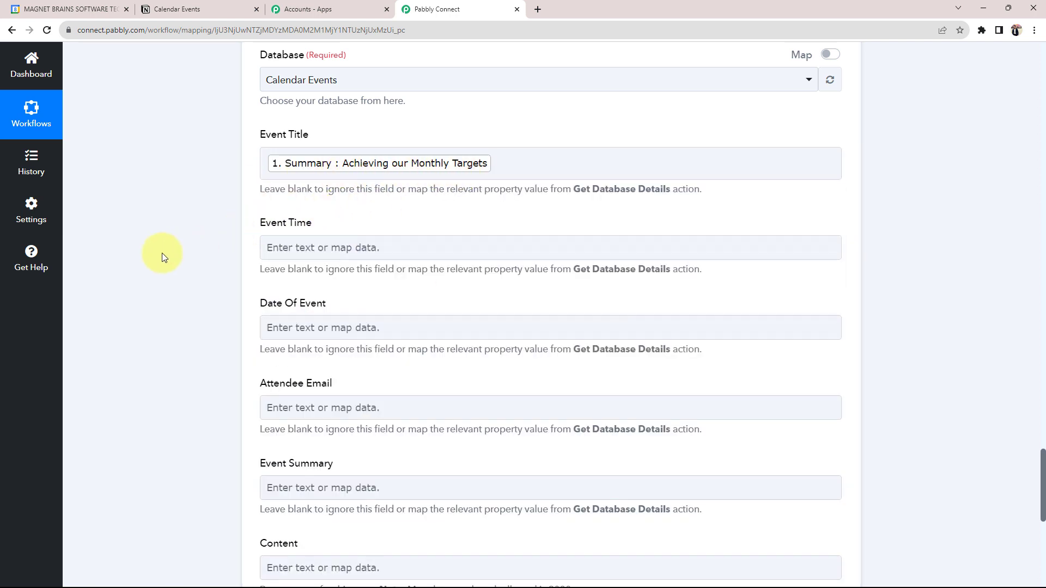
Map Event Time to Result 1 from the Split Text step.
scroll(162, 253, down, 1)
click(338, 193)
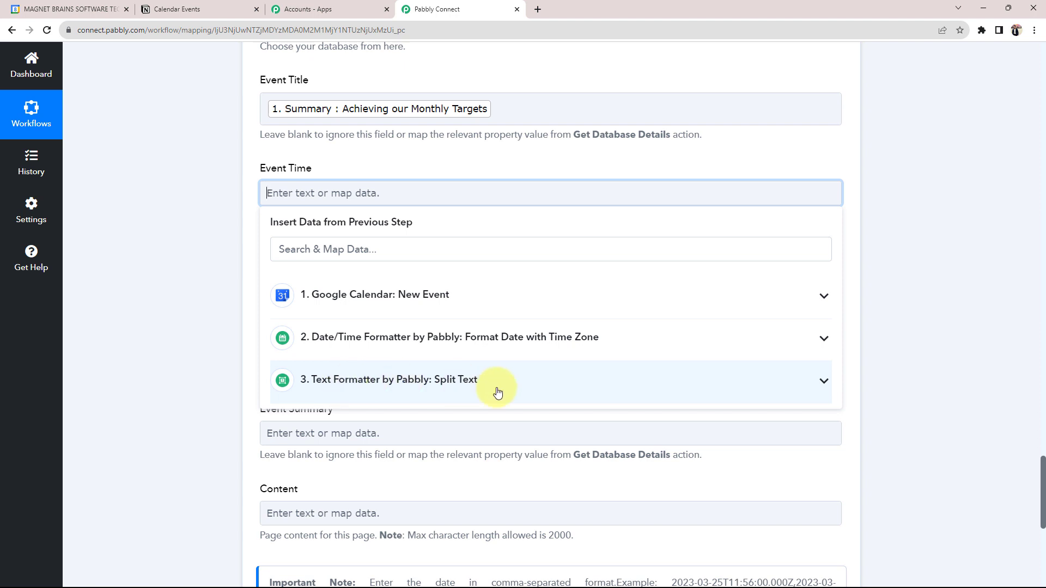
click(825, 382)
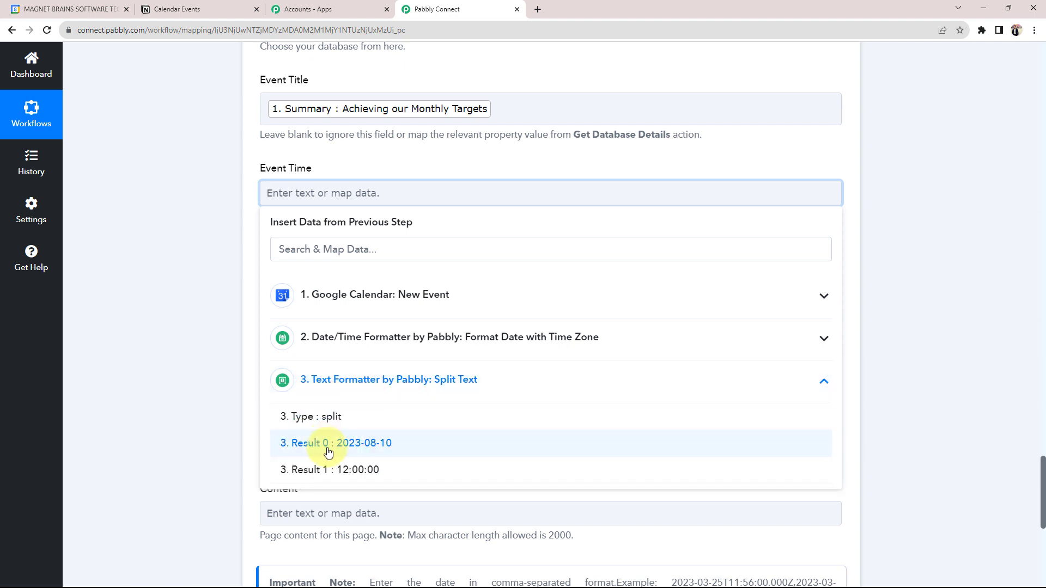
click(329, 469)
click(155, 303)
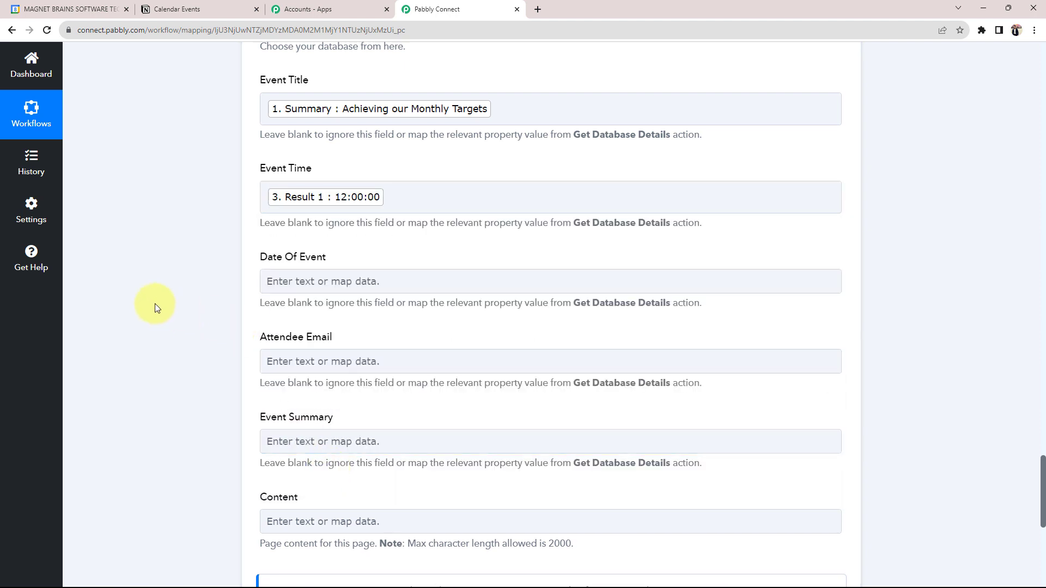
Map Date Of Event to Result 0 from the Split Text step.
scroll(329, 220, down, 3)
click(314, 172)
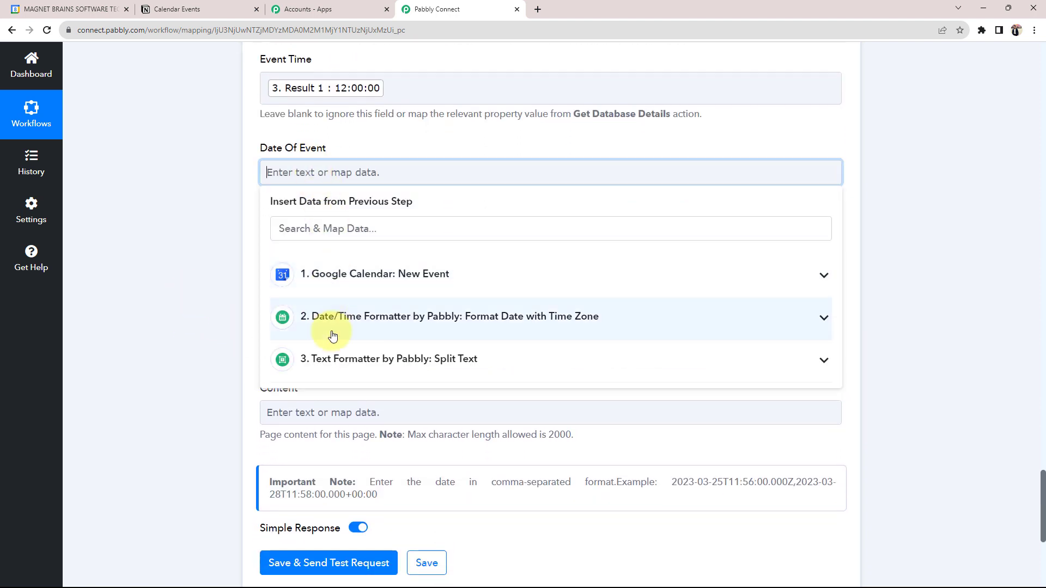
click(336, 359)
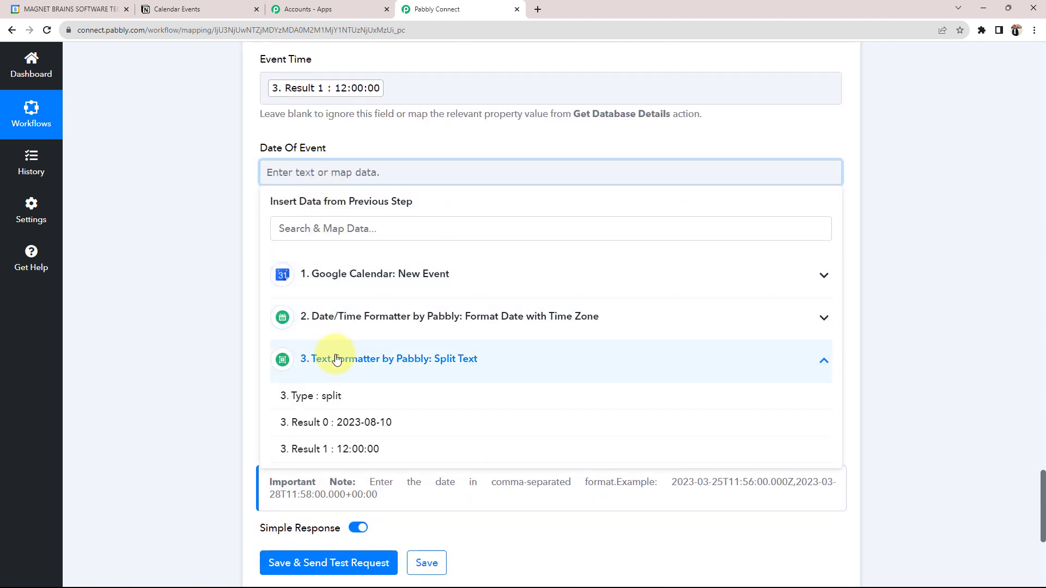
click(357, 426)
click(200, 344)
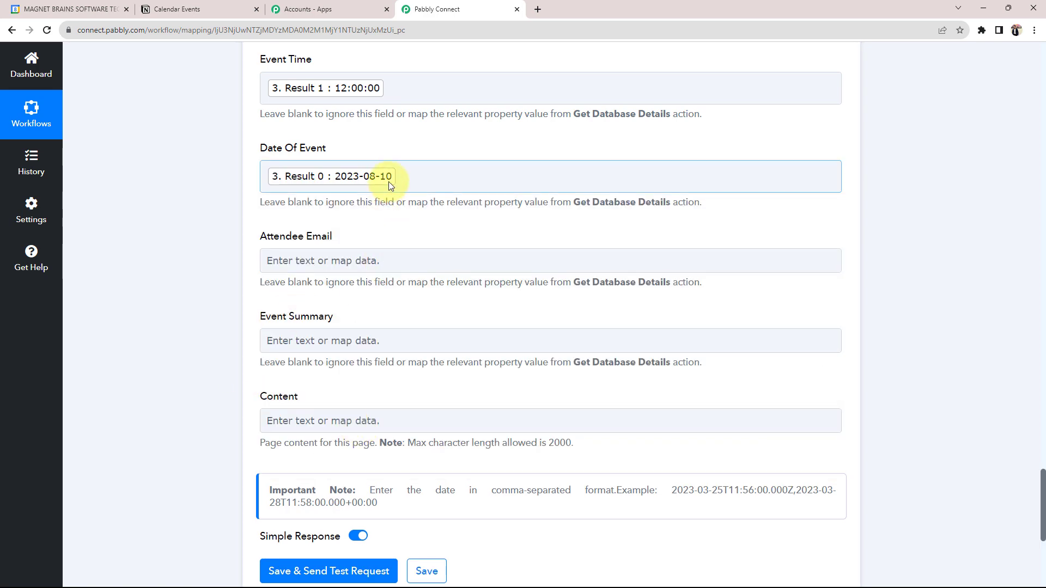
Map Attendee Email to Attendees 0 Email from the Google Calendar New Event step.
scroll(296, 226, down, 2)
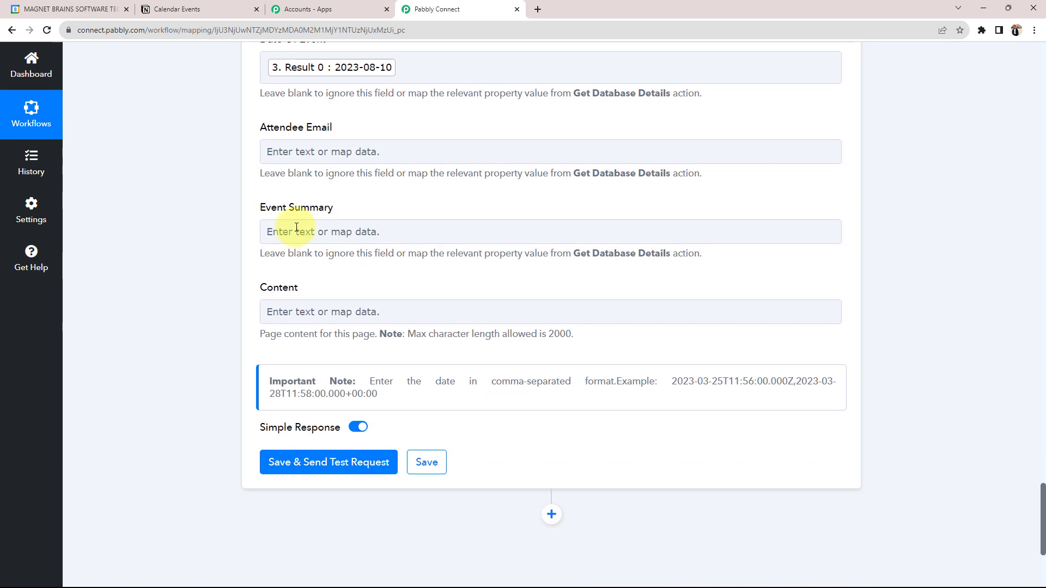
click(313, 152)
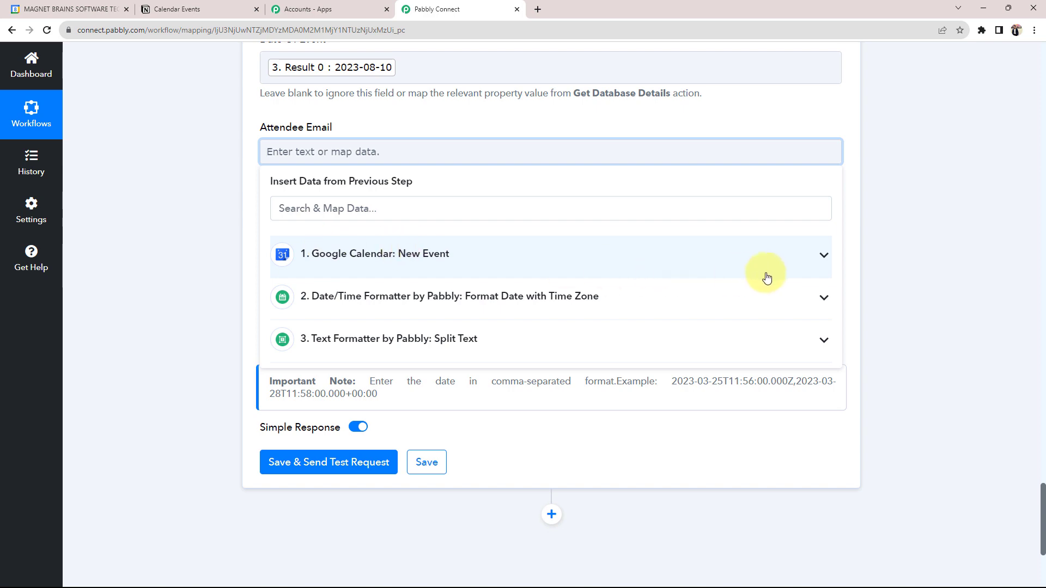
click(821, 256)
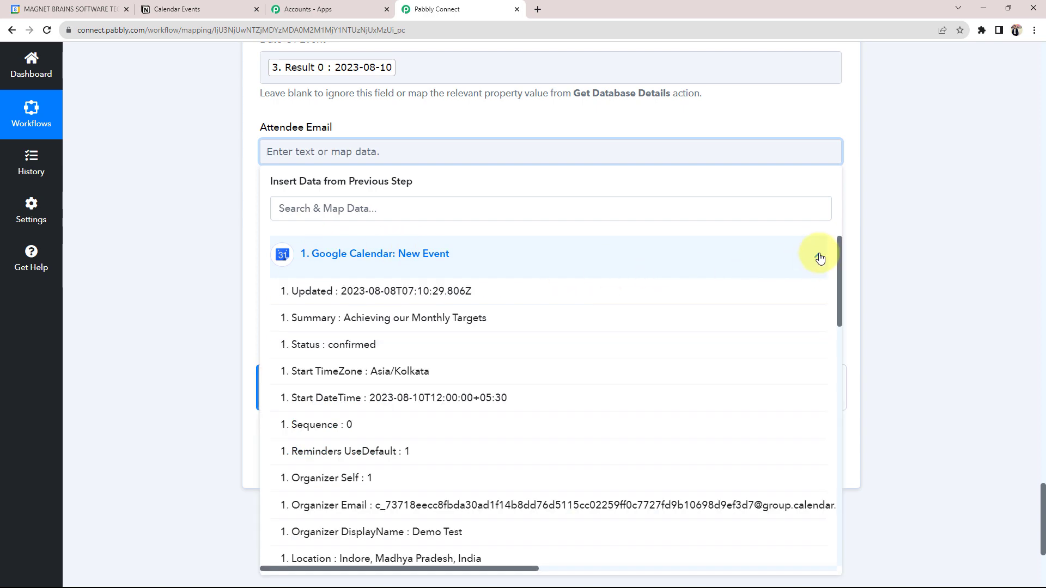
scroll(478, 367, down, 5)
scroll(478, 366, down, 5)
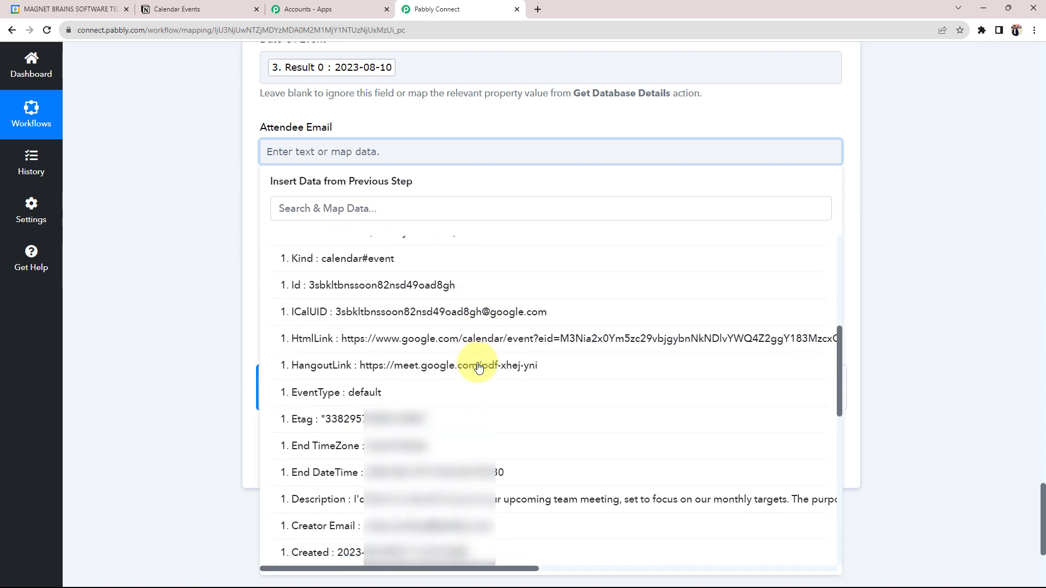
scroll(479, 363, down, 6)
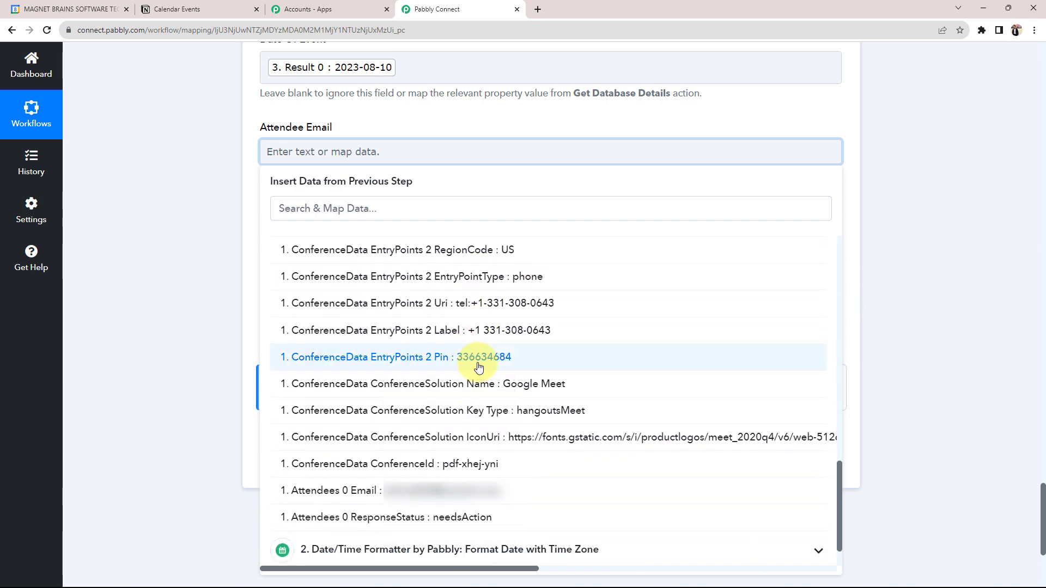
click(446, 491)
click(182, 281)
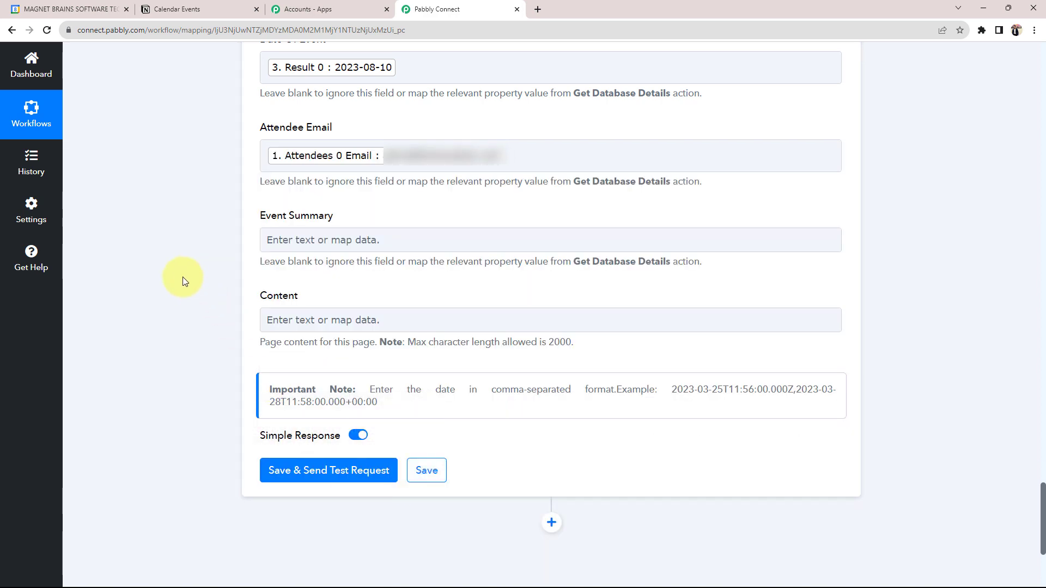
Map Event Summary to the Description from the Google Calendar New Event step.
scroll(182, 279, down, 1)
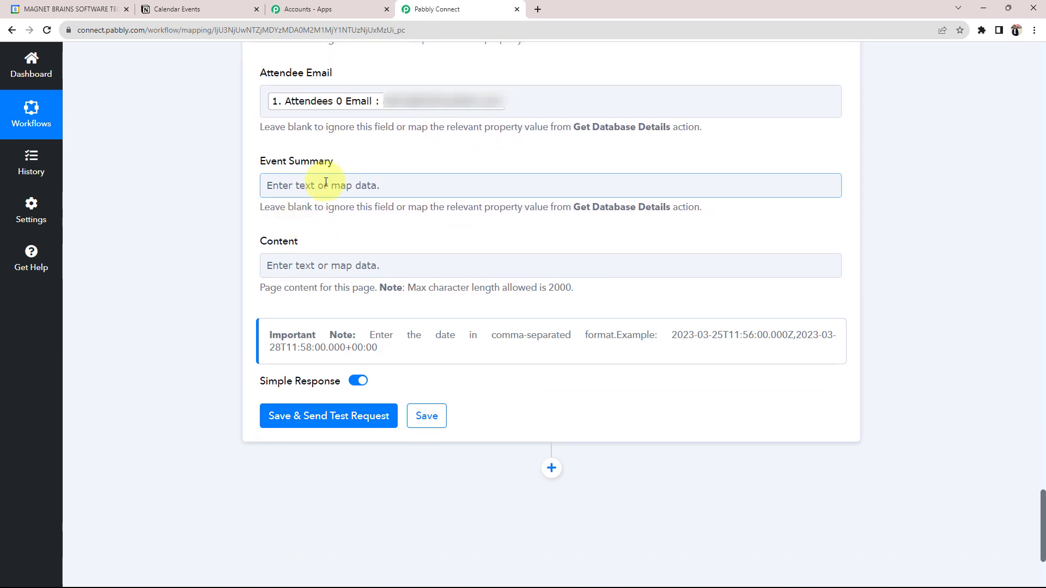
click(297, 185)
click(349, 287)
scroll(349, 383, down, 7)
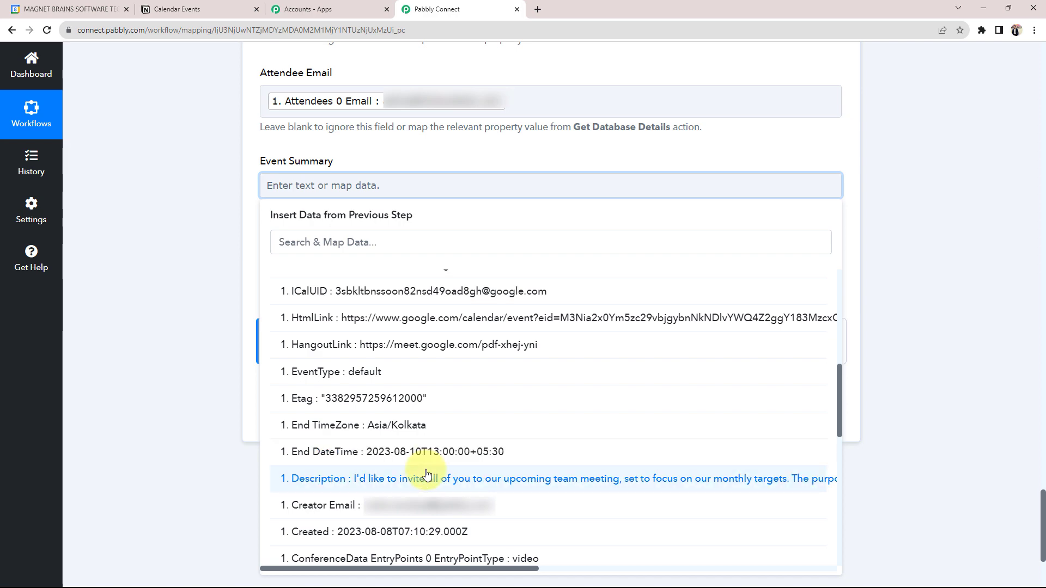
click(426, 478)
click(185, 310)
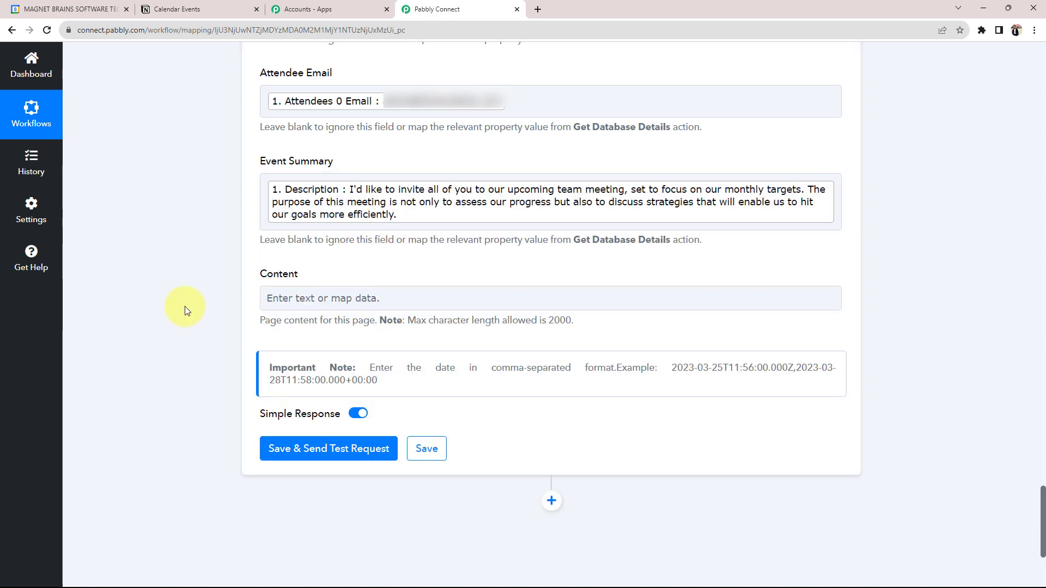
Review the field mappings of the Create Database Item action and view August 23 and August 21, 2023 in Google Calendar.
scroll(185, 310, up, 7)
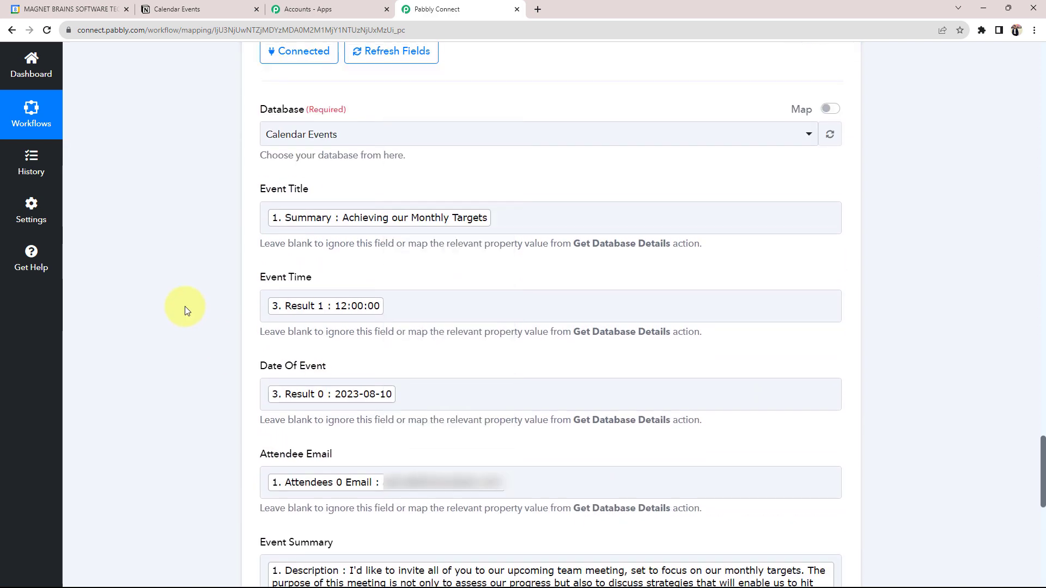
scroll(185, 310, down, 2)
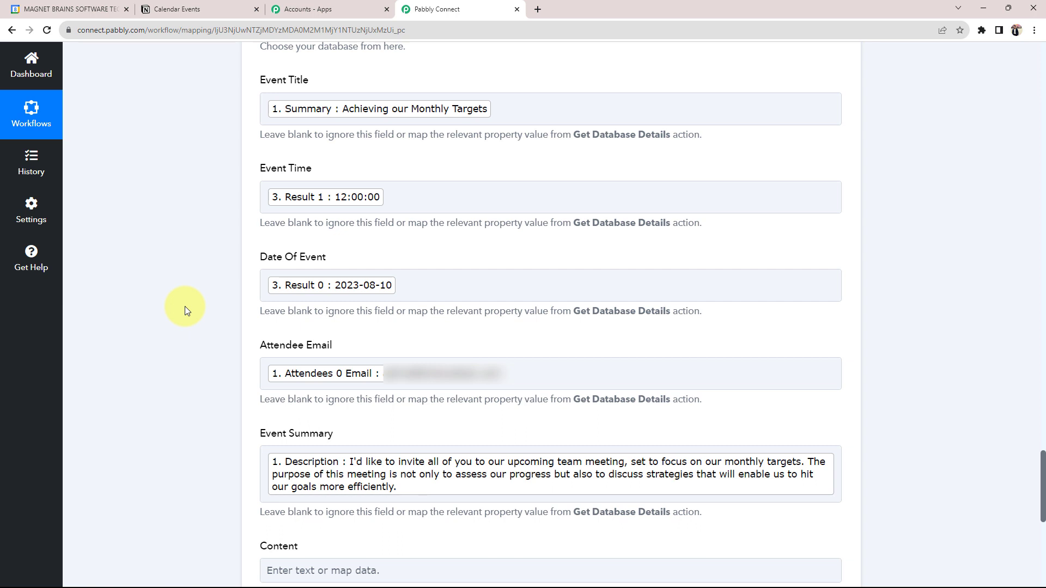
click(81, 9)
click(84, 248)
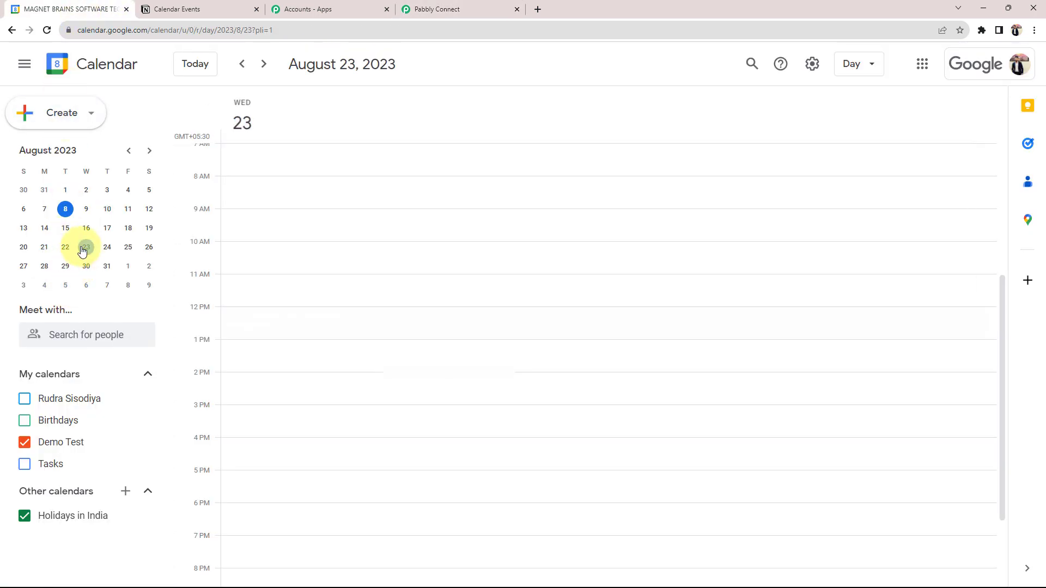
click(44, 249)
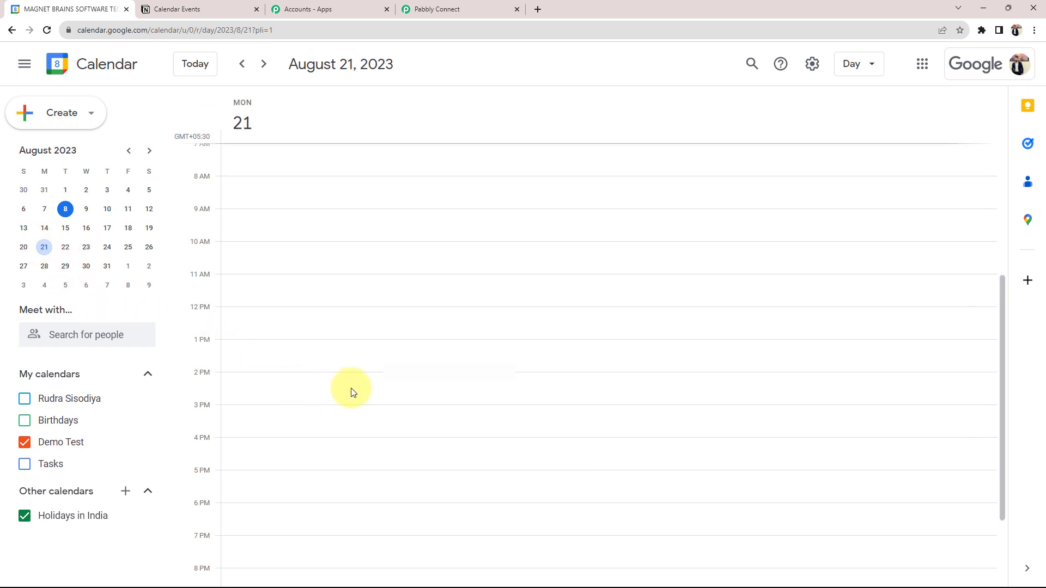
click(438, 8)
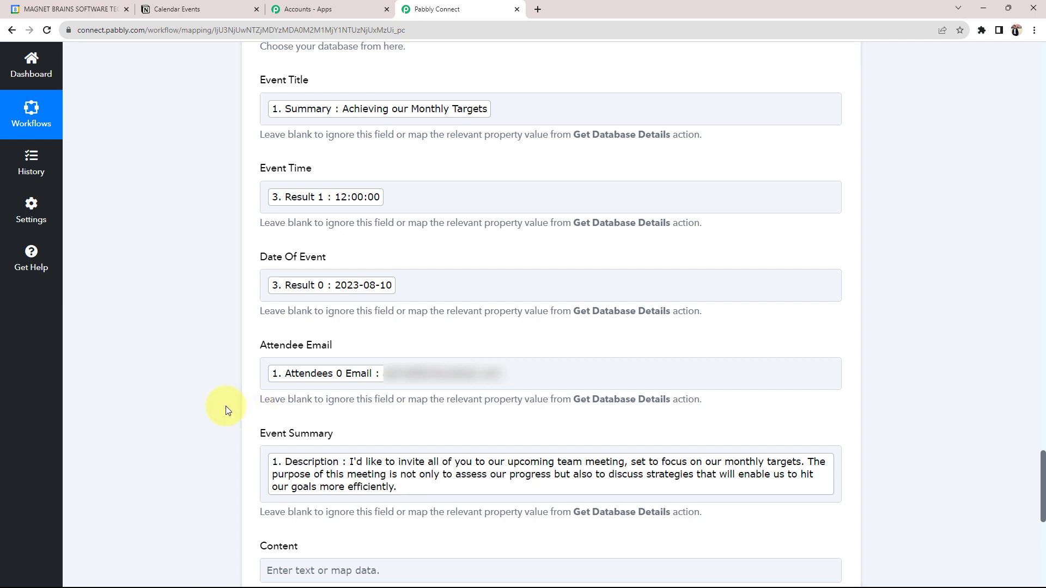
click(448, 289)
text(10)
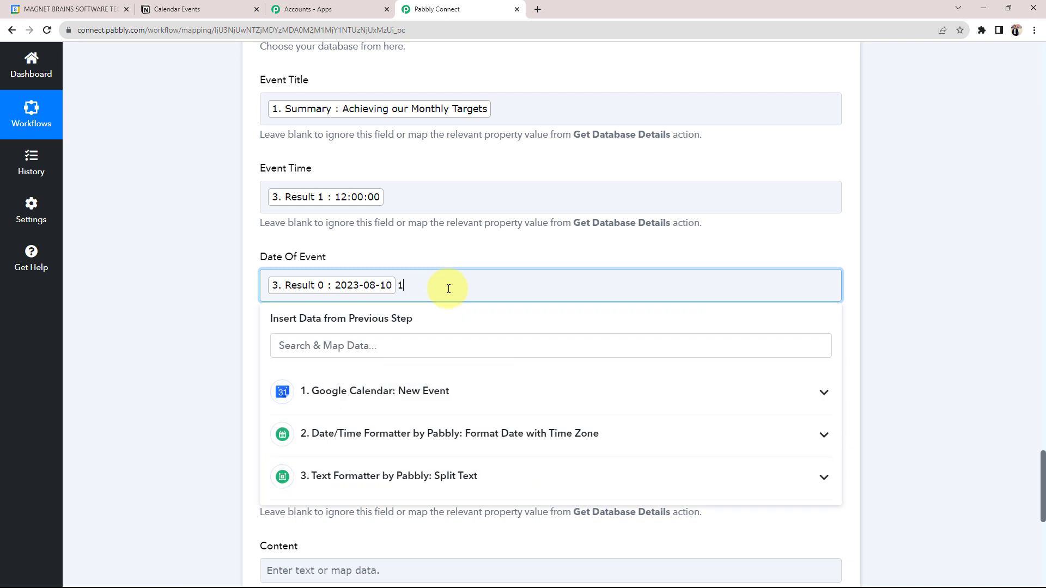
text(-08)
key(BackSpace)
key(BackSpace)
key(BackSpace)
key(BackSpace)
key(BackSpace)
click(180, 331)
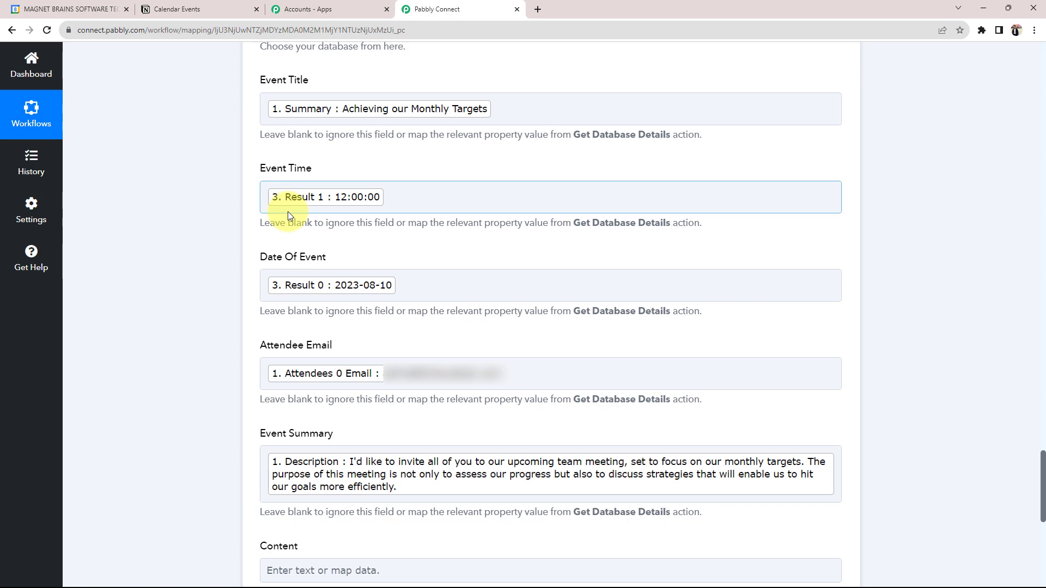
Save the Create Database Item action with a test request and inspect the response received.
scroll(250, 371, down, 6)
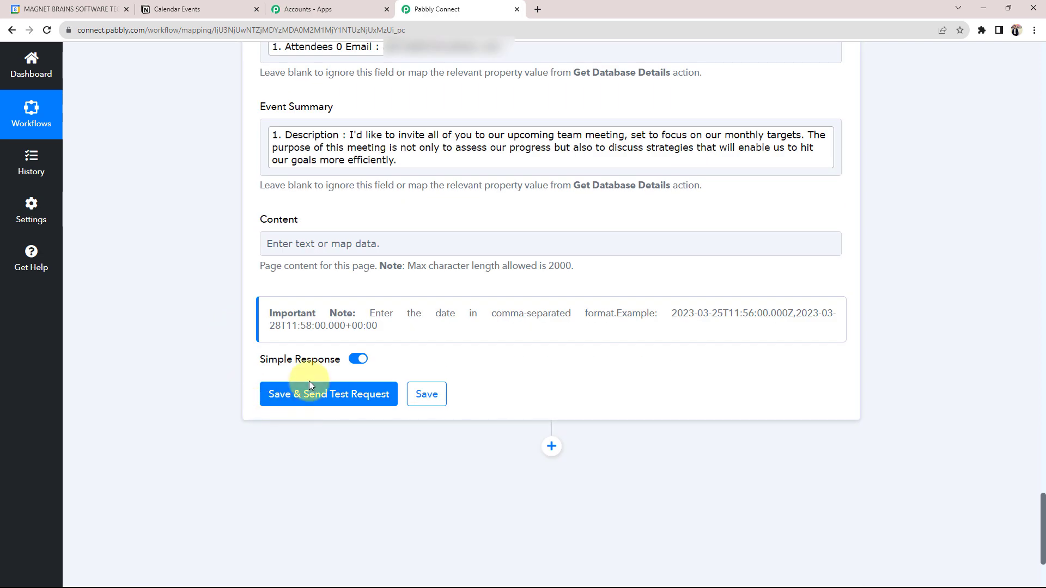
click(285, 393)
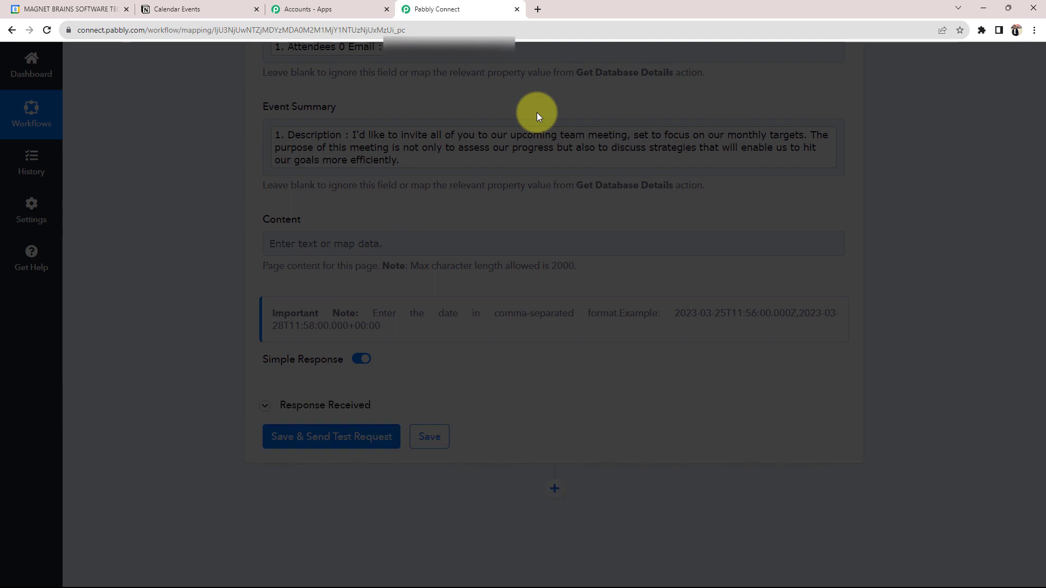
scroll(336, 381, down, 5)
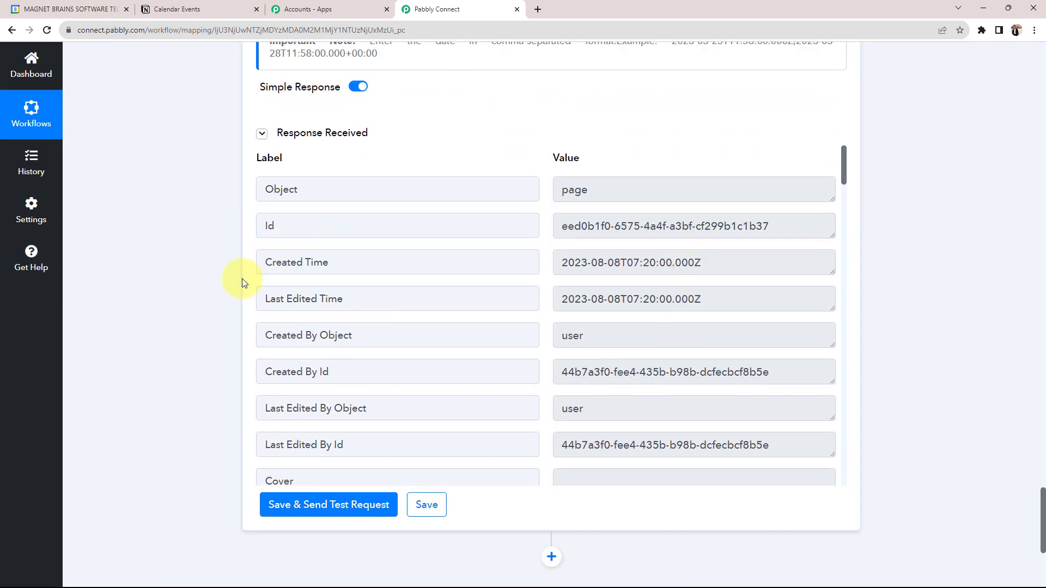
scroll(242, 282, up, 4)
scroll(242, 282, up, 3)
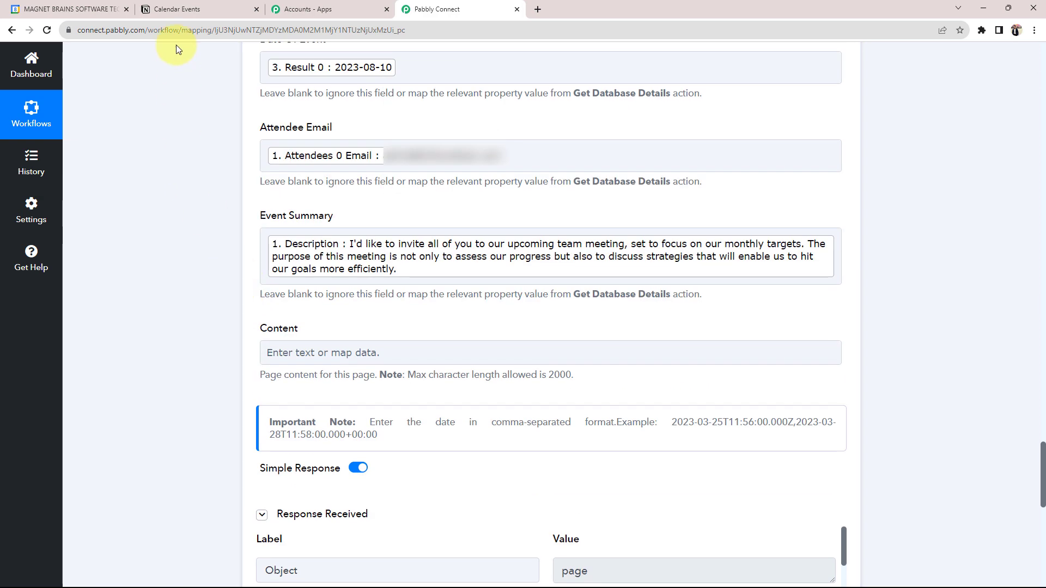
Compare the new row in Notion's Calendar Events table with the August 10 event Achieving our Monthly Targets in Google Calendar.
click(180, 8)
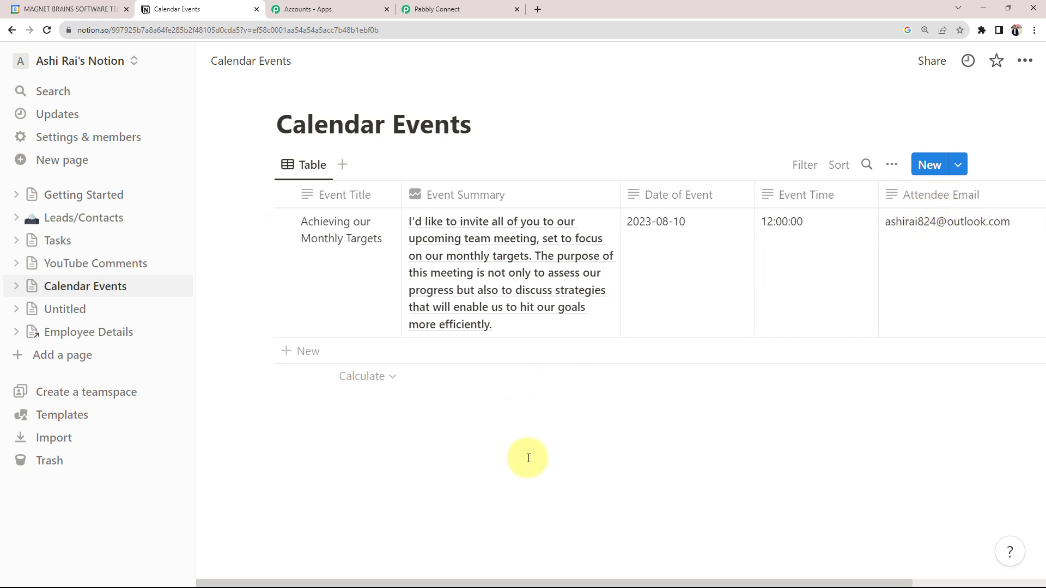
click(40, 8)
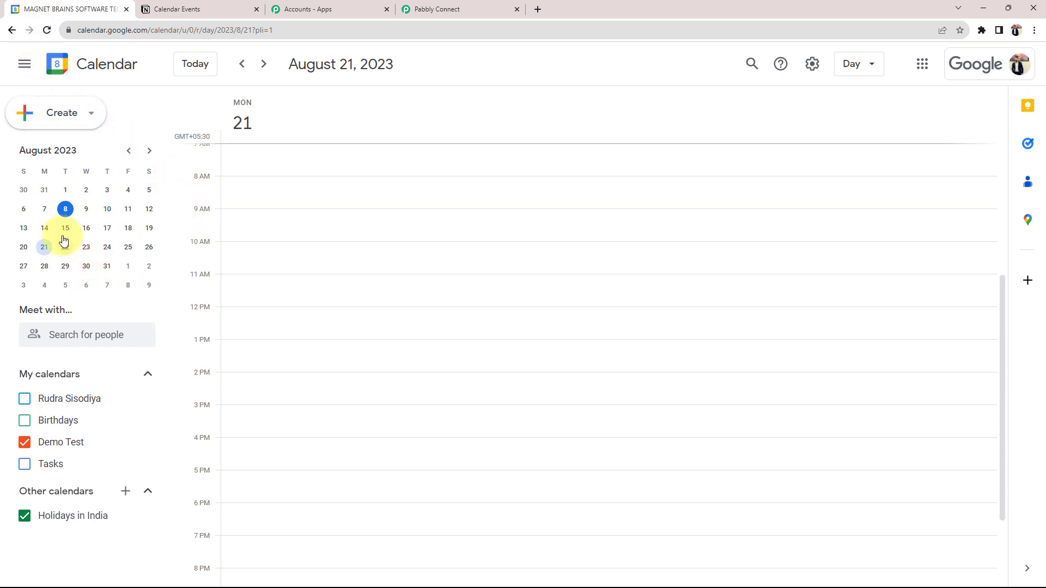
click(107, 209)
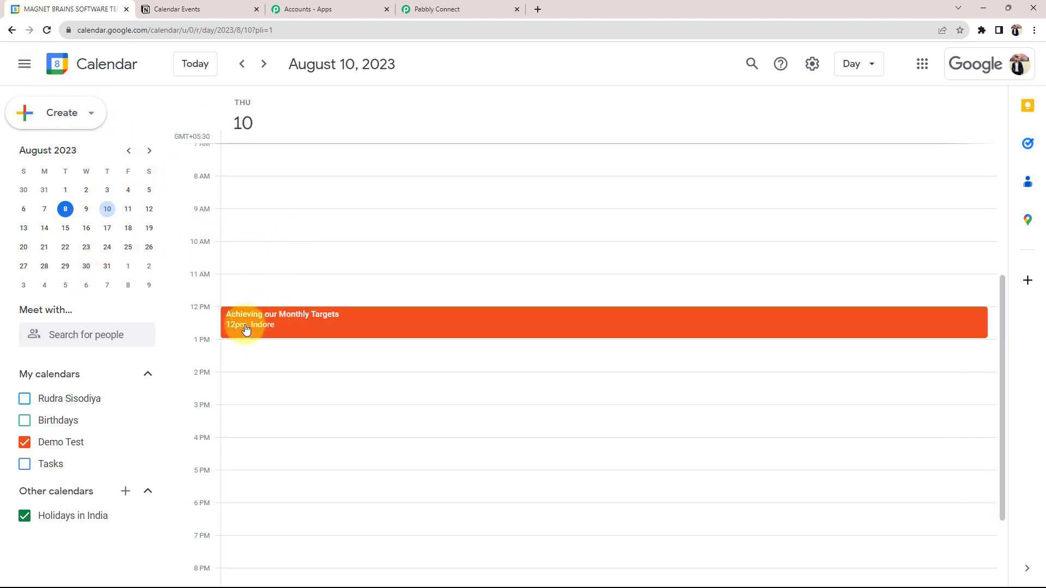
click(245, 329)
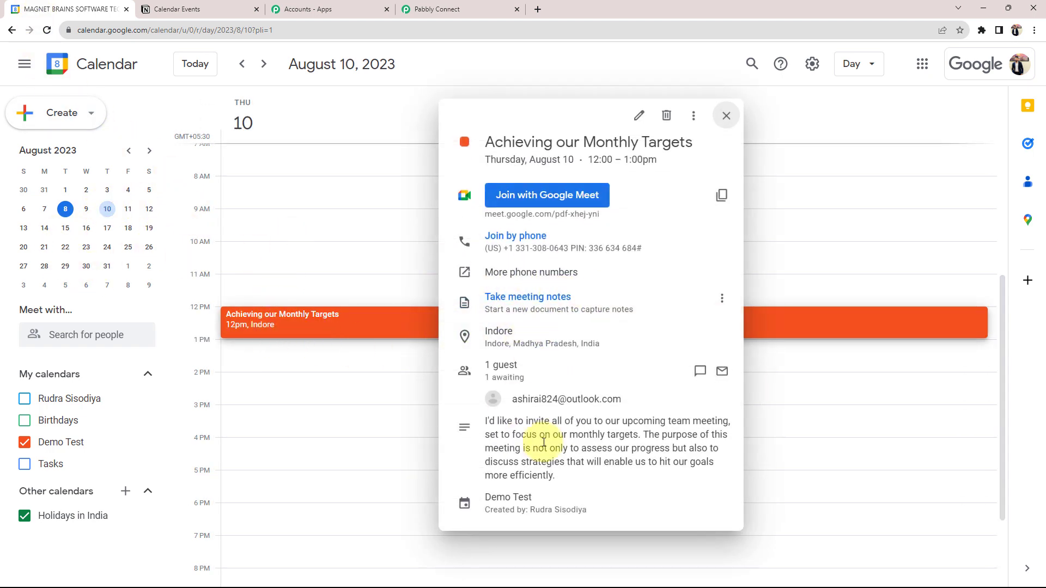
click(171, 10)
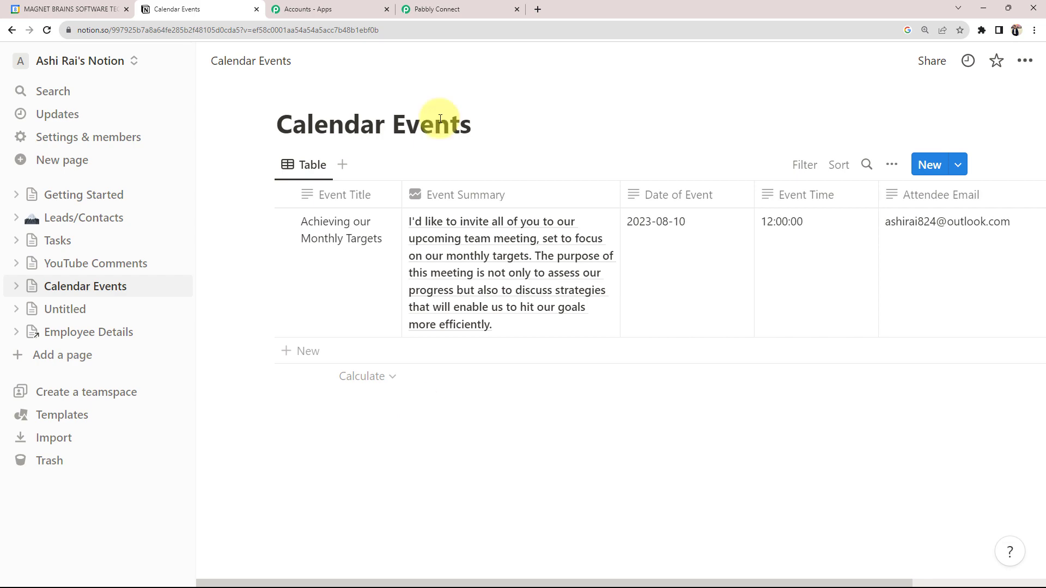
Return to Pabbly Connect and collapse all four workflow steps, from Notion up to the Google Calendar trigger.
click(430, 9)
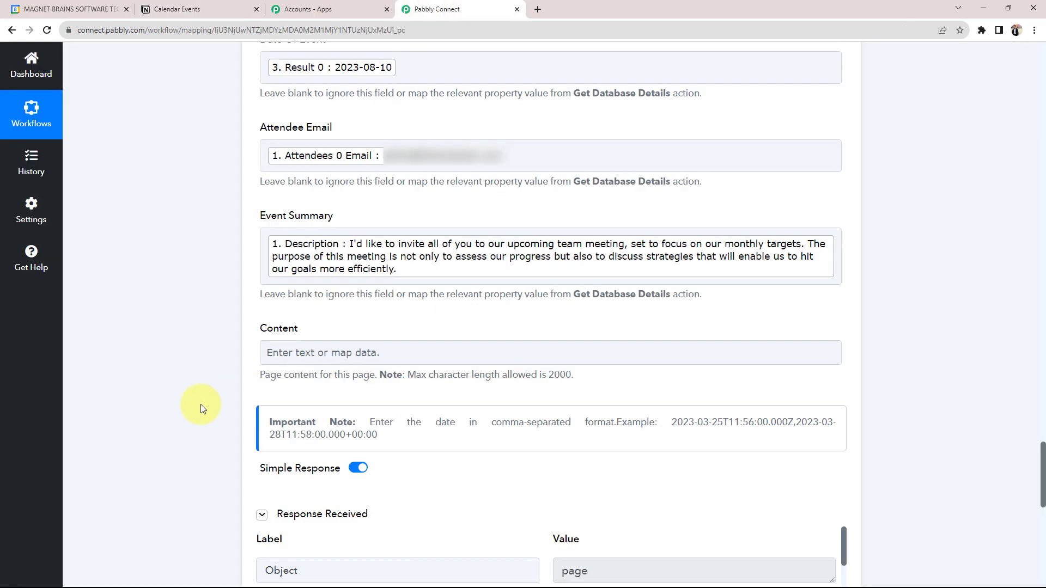
scroll(201, 405, up, 15)
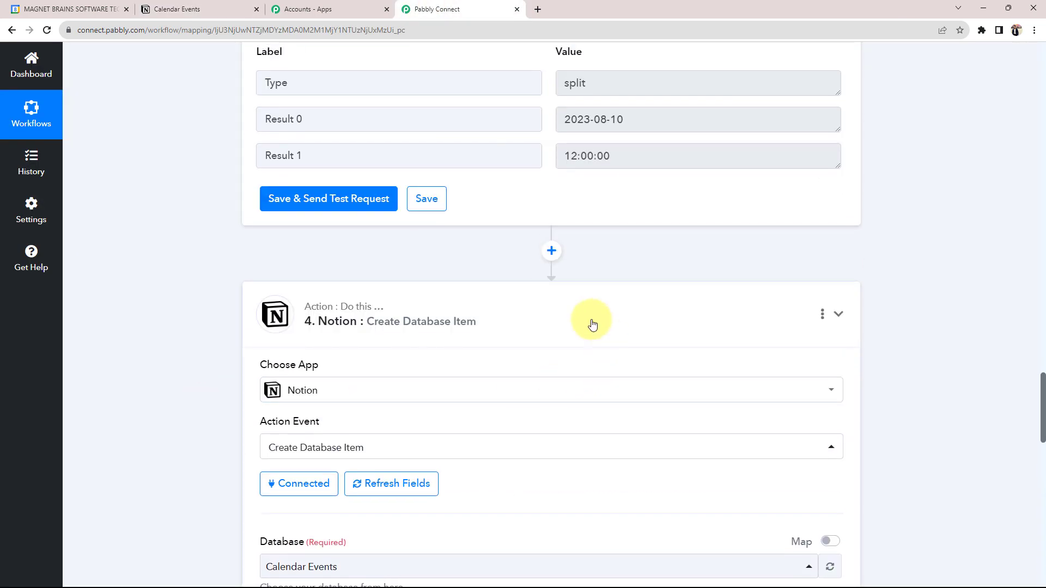
click(591, 322)
scroll(592, 323, up, 12)
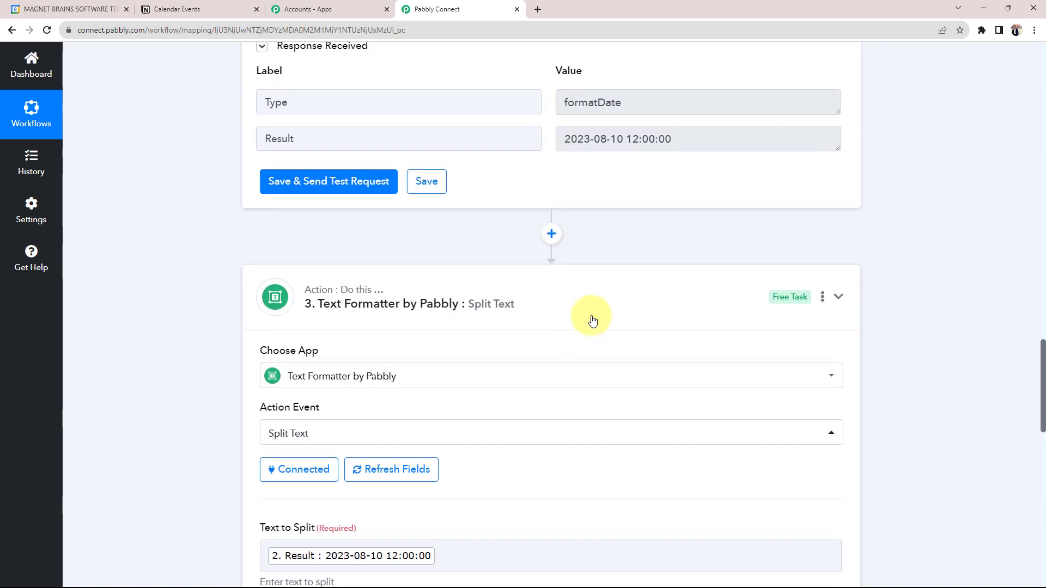
click(591, 320)
scroll(592, 319, up, 13)
scroll(592, 321, up, 5)
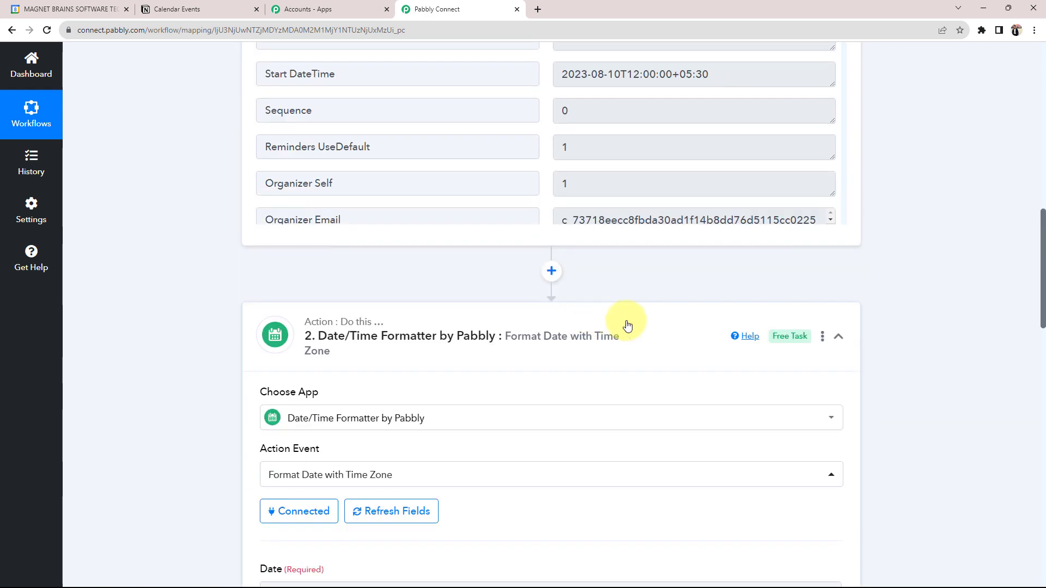
click(635, 329)
scroll(637, 329, up, 15)
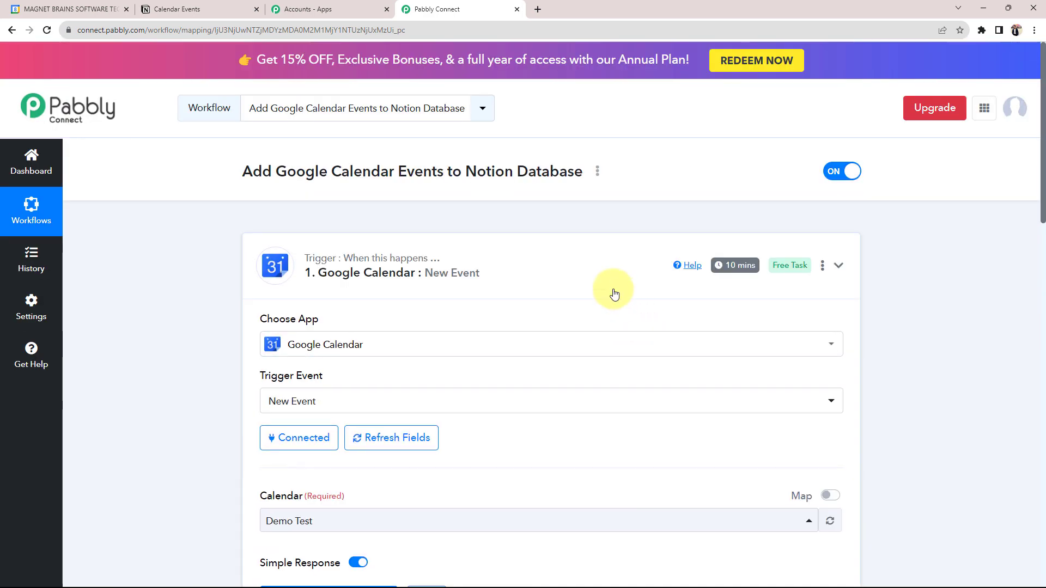
click(594, 291)
scroll(172, 329, down, 2)
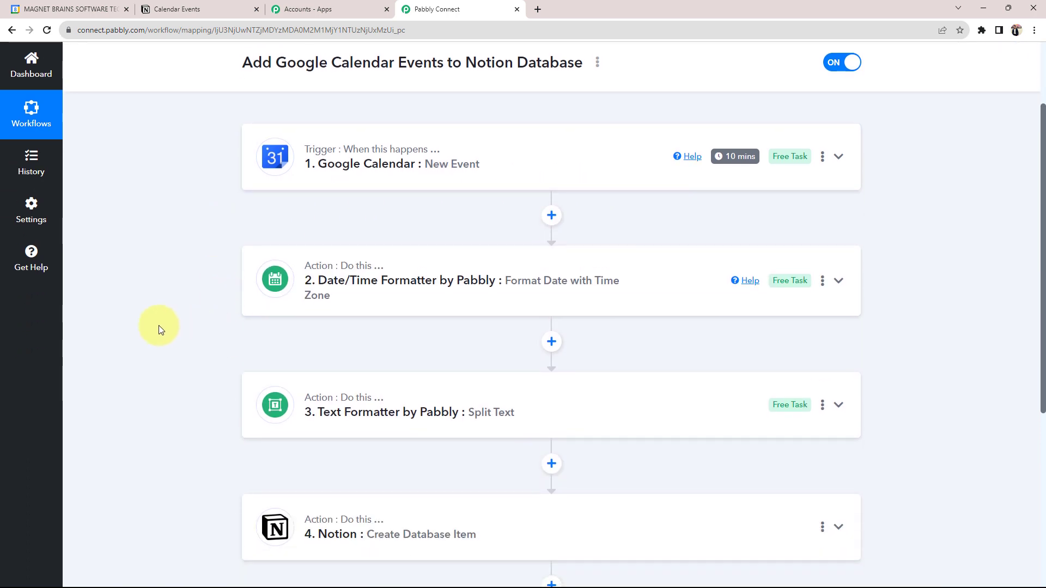